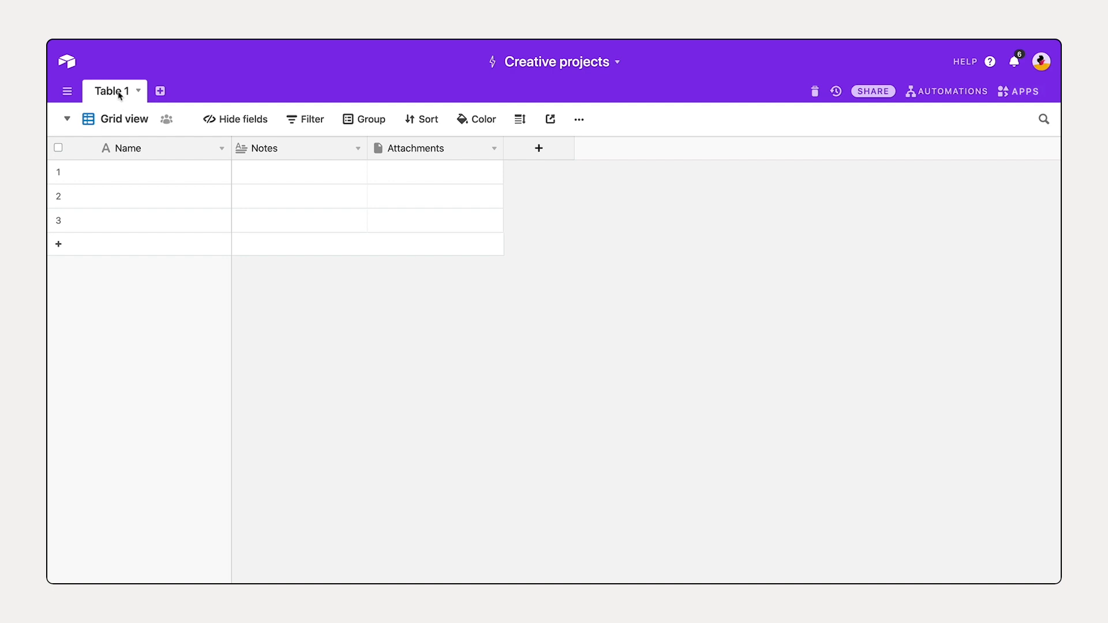
Step: Rename the Table 1 tab to 'Projects'
double_click(119, 92)
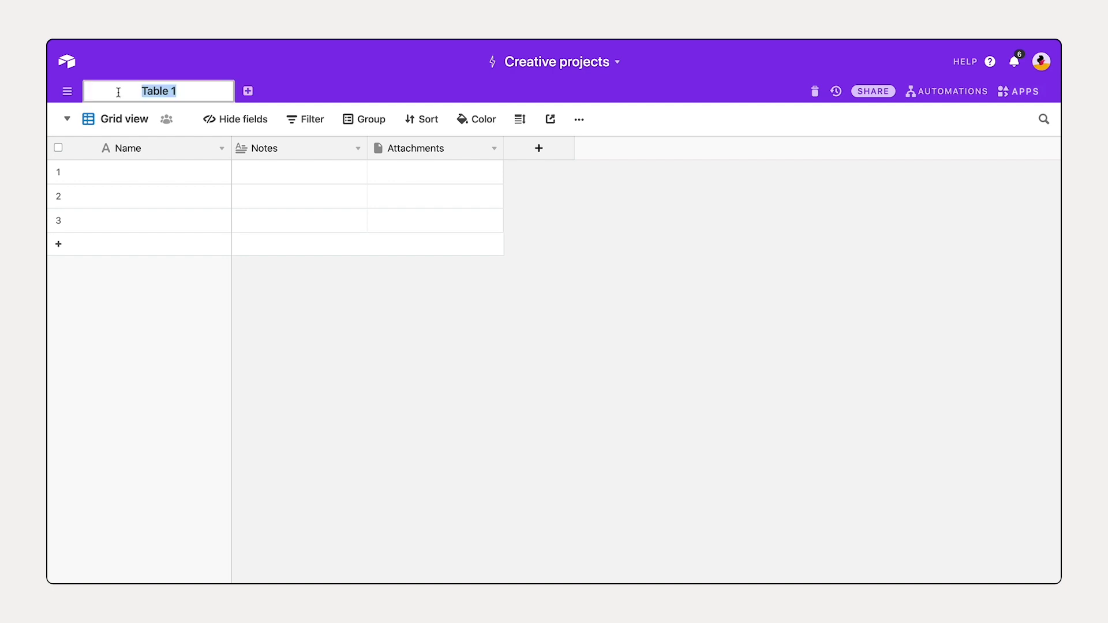
text(Projects)
key(Return)
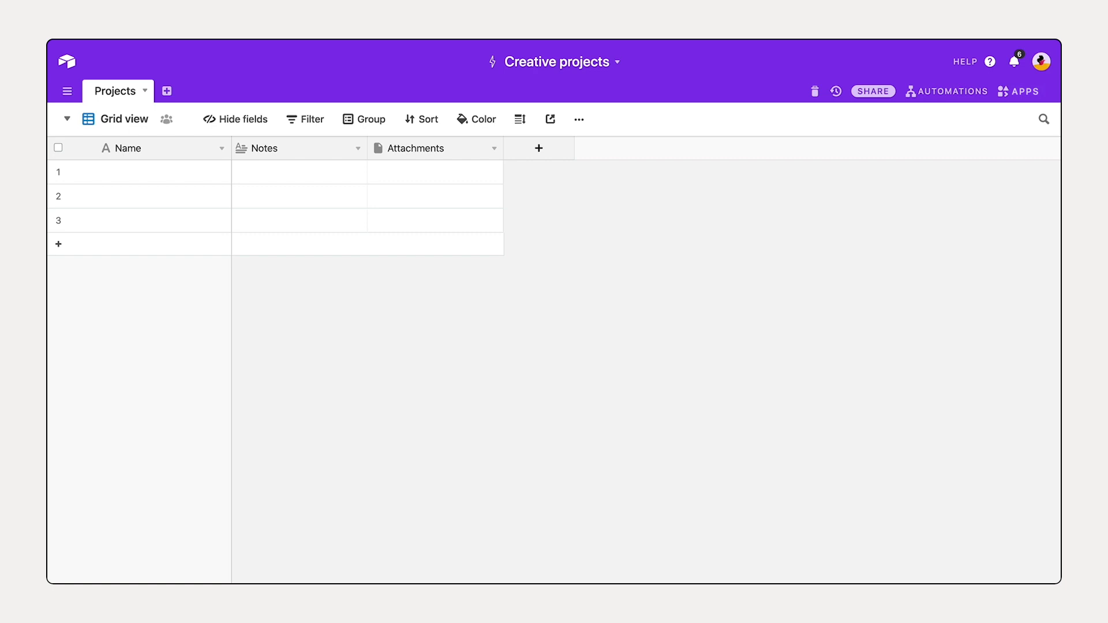
Step: Enter the first two project names: 'Create training videos' and 'Record podcast series'
click(166, 174)
text(Create)
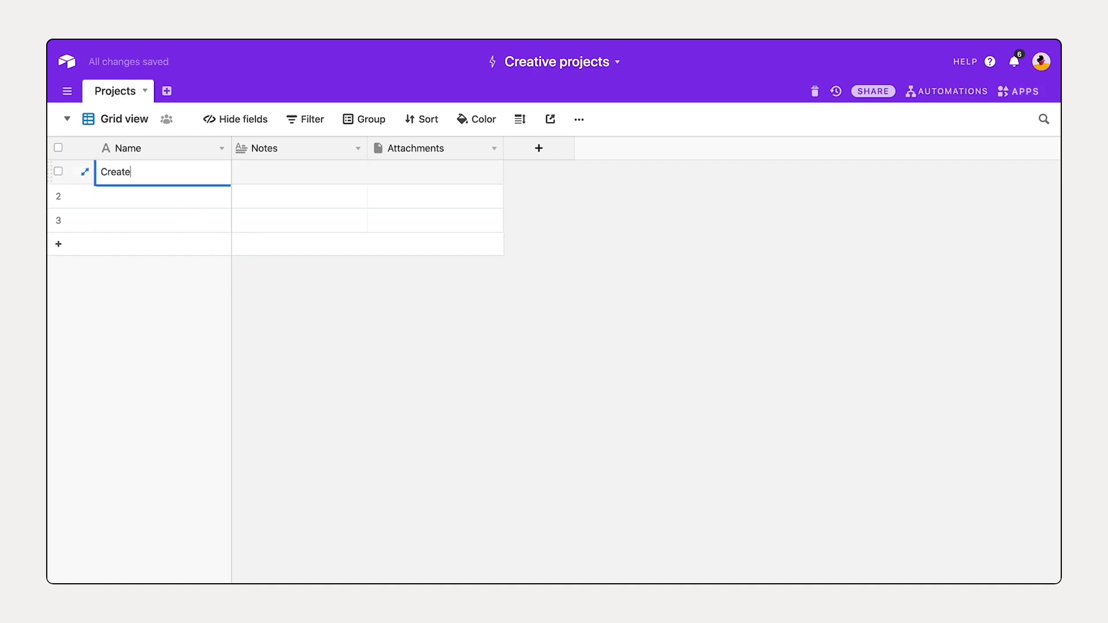
text( training videos)
click(125, 191)
click(123, 193)
text(Record pod)
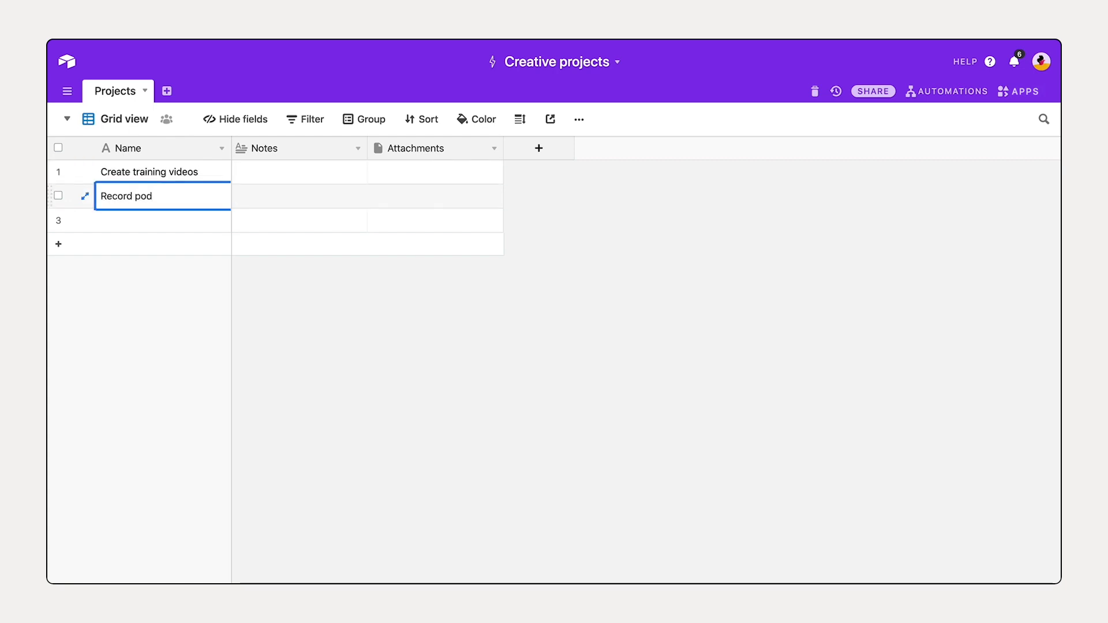
text(cast series)
click(123, 218)
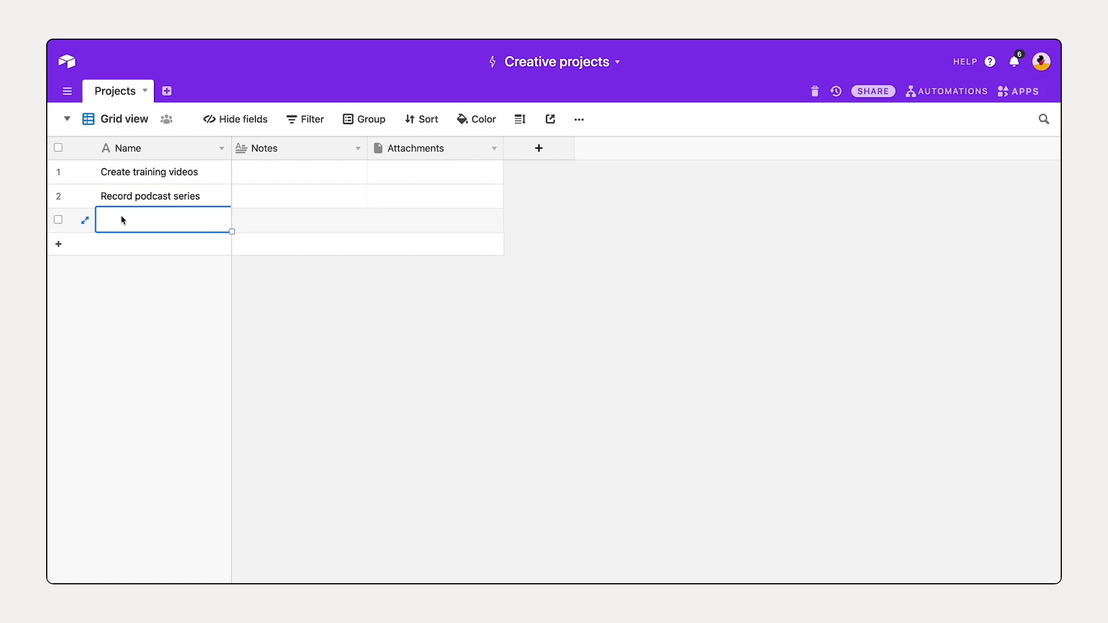
Step: Add 'Publish blog posts' and a fourth record named 'Launch video ad campaign'
click(122, 218)
text(Publish)
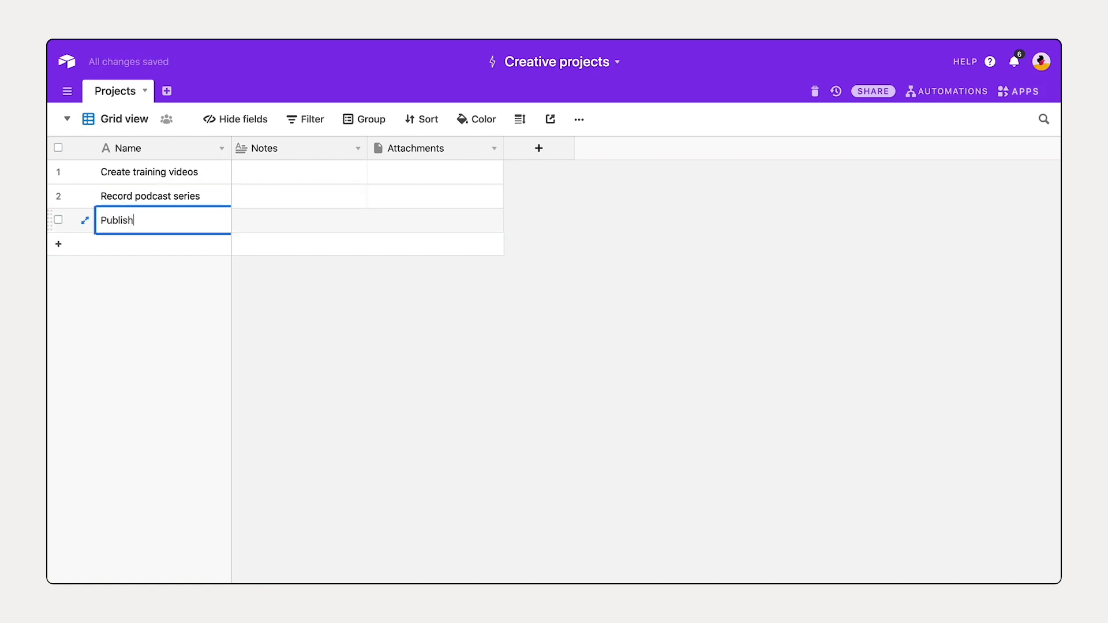
text( blog posts)
click(145, 285)
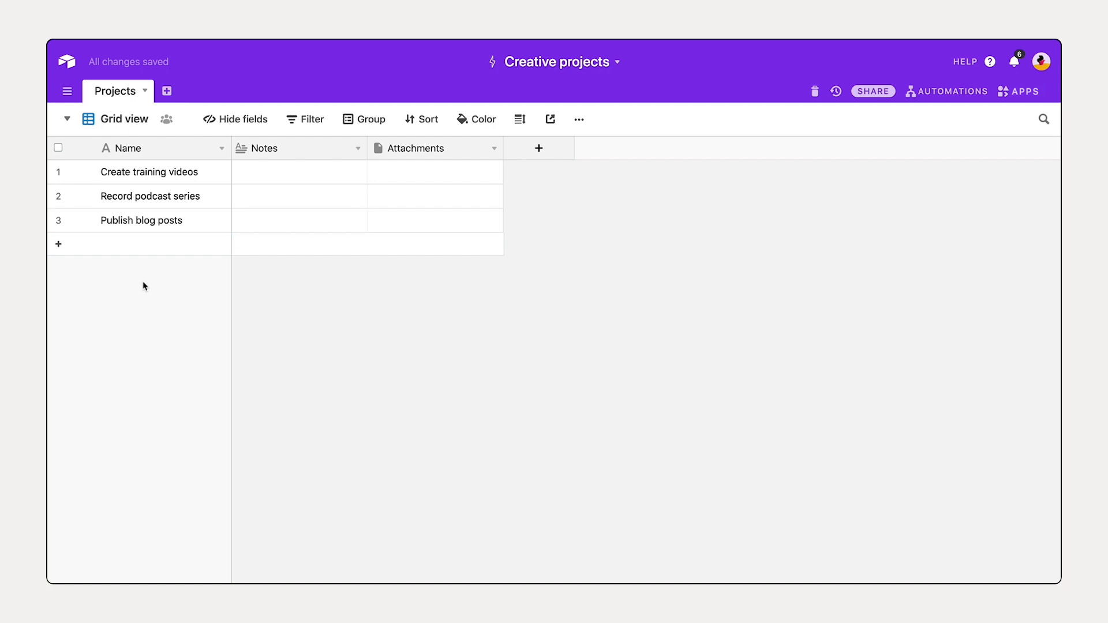
click(141, 244)
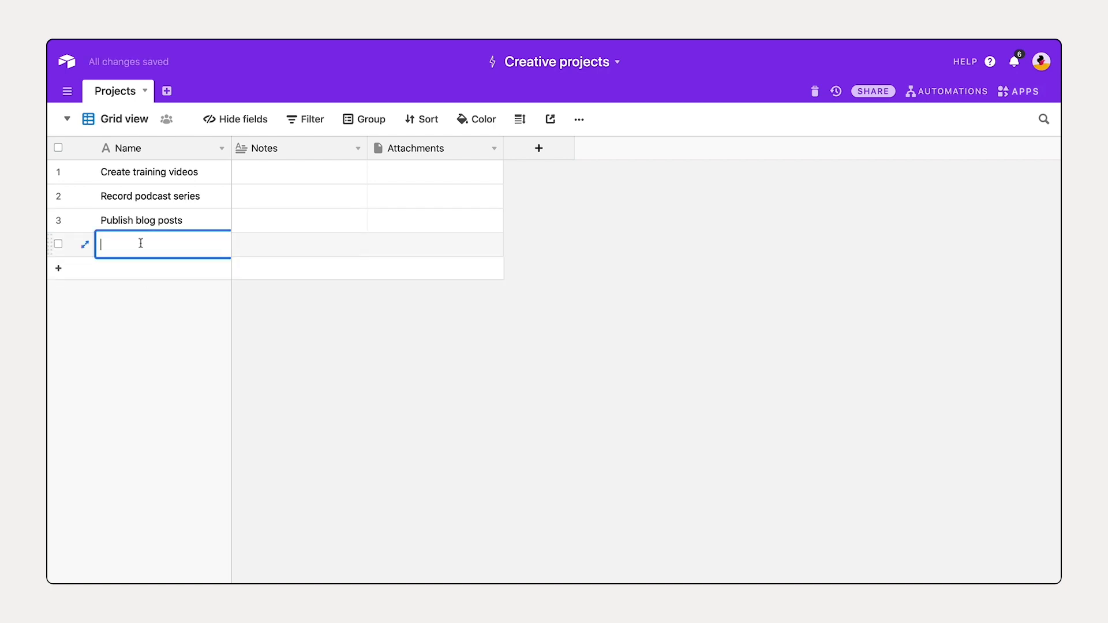
text(Launch video ad campa)
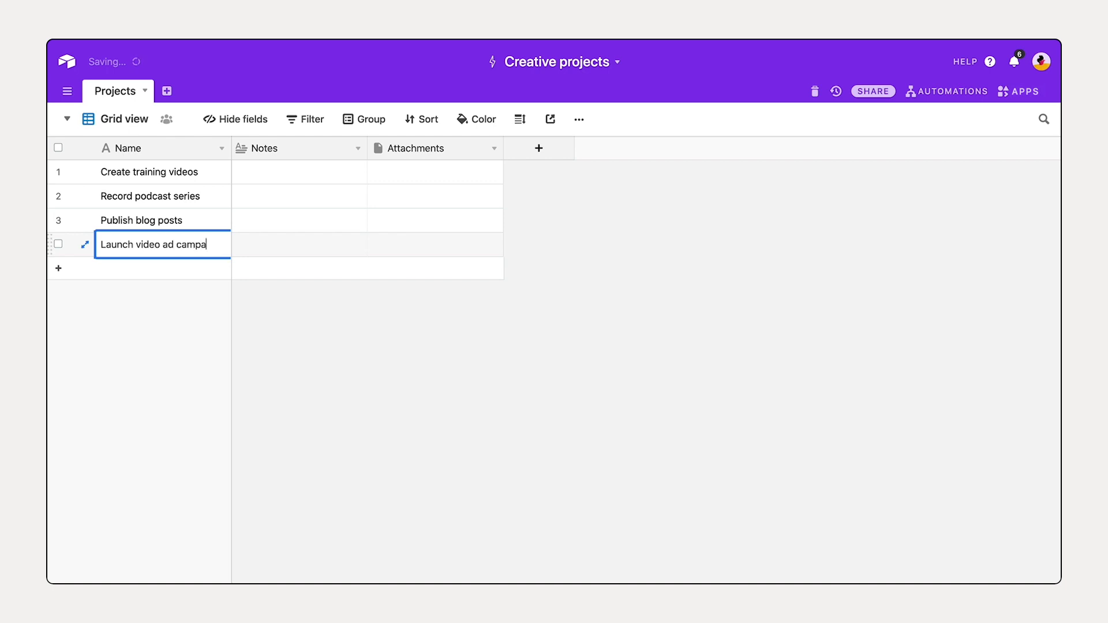
text(ign)
key(BackSpace)
key(BackSpace)
key(BackSpace)
text(ign)
click(274, 337)
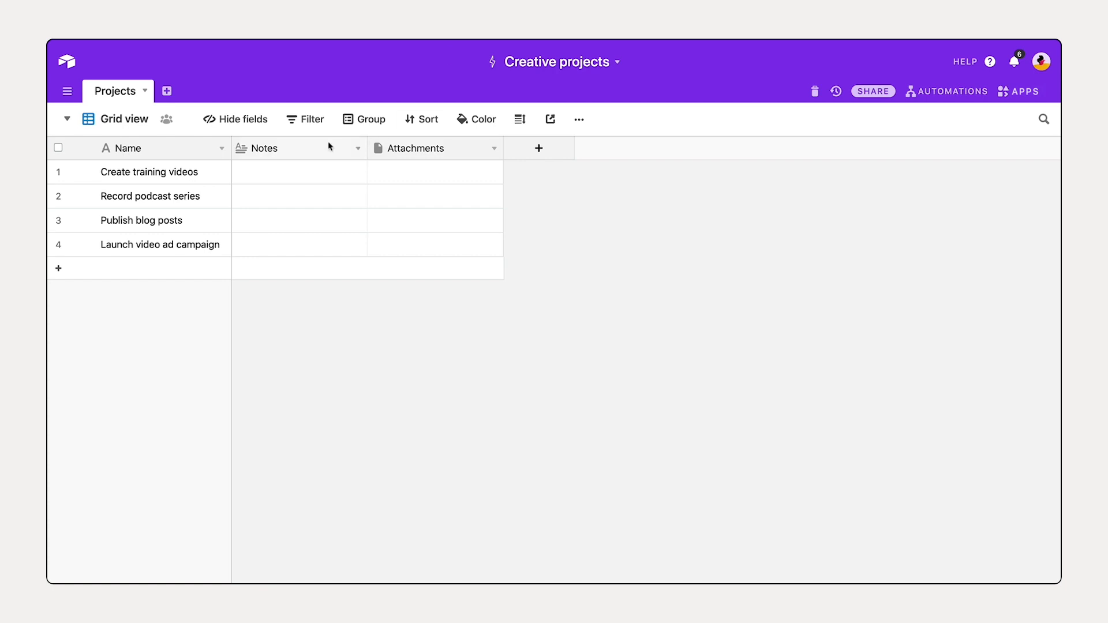
Step: Write 'Script notes!' in the Notes cell of the Create training videos record
click(307, 152)
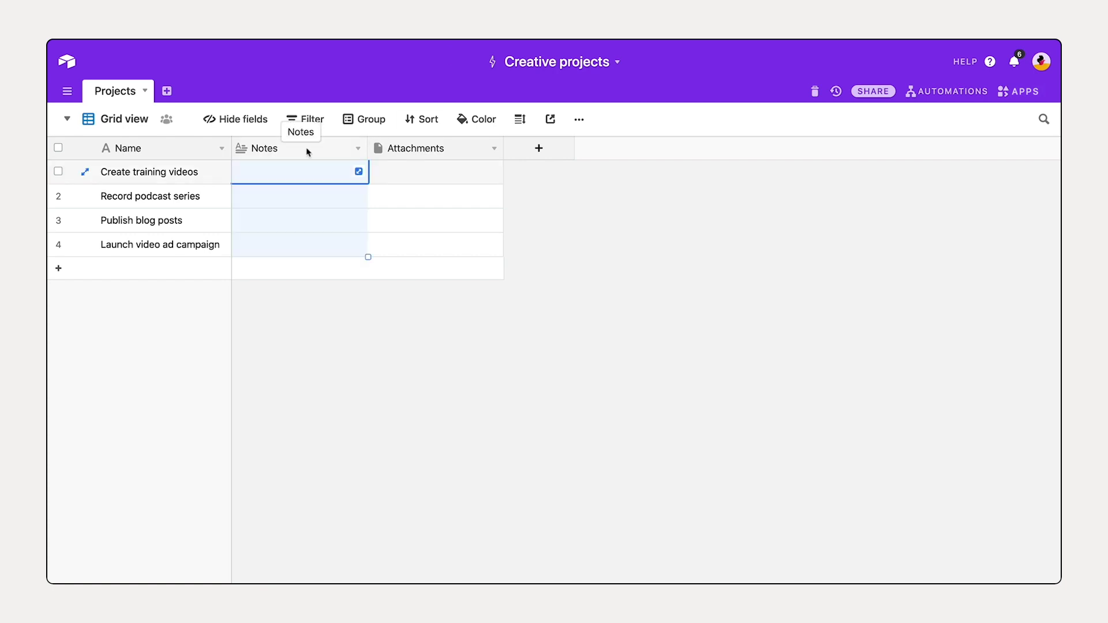
click(432, 147)
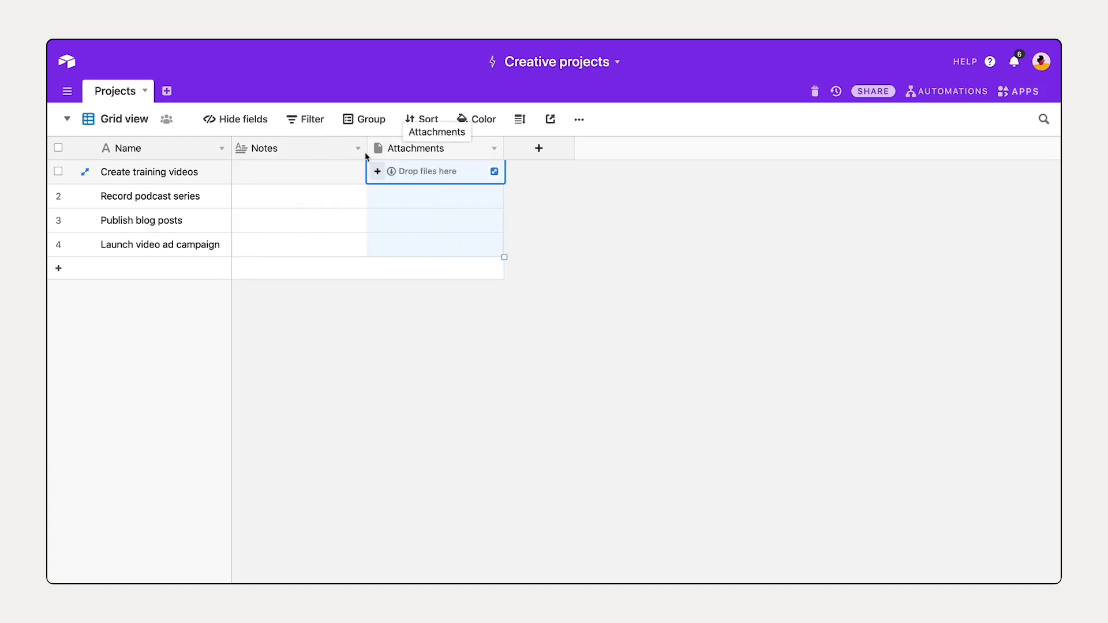
click(293, 172)
click(292, 170)
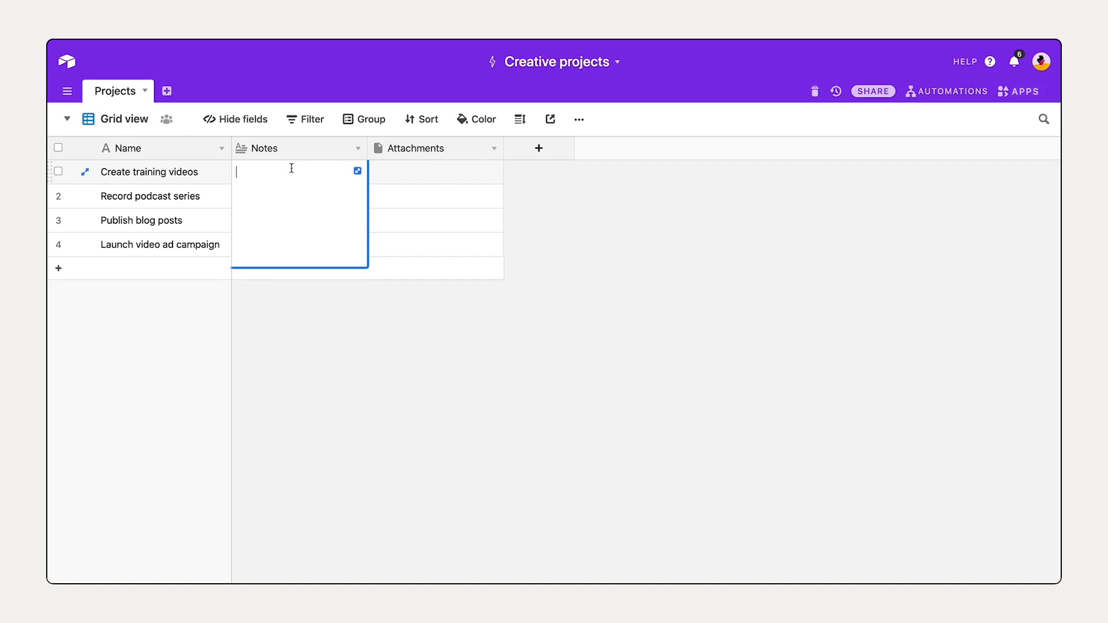
text(Script notes!)
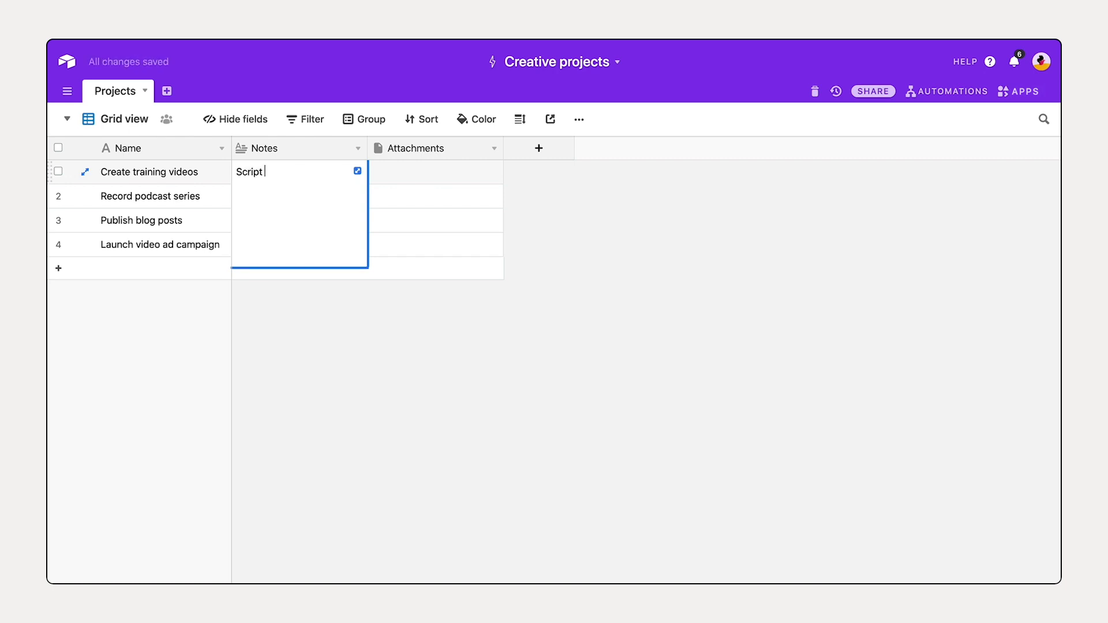
click(559, 218)
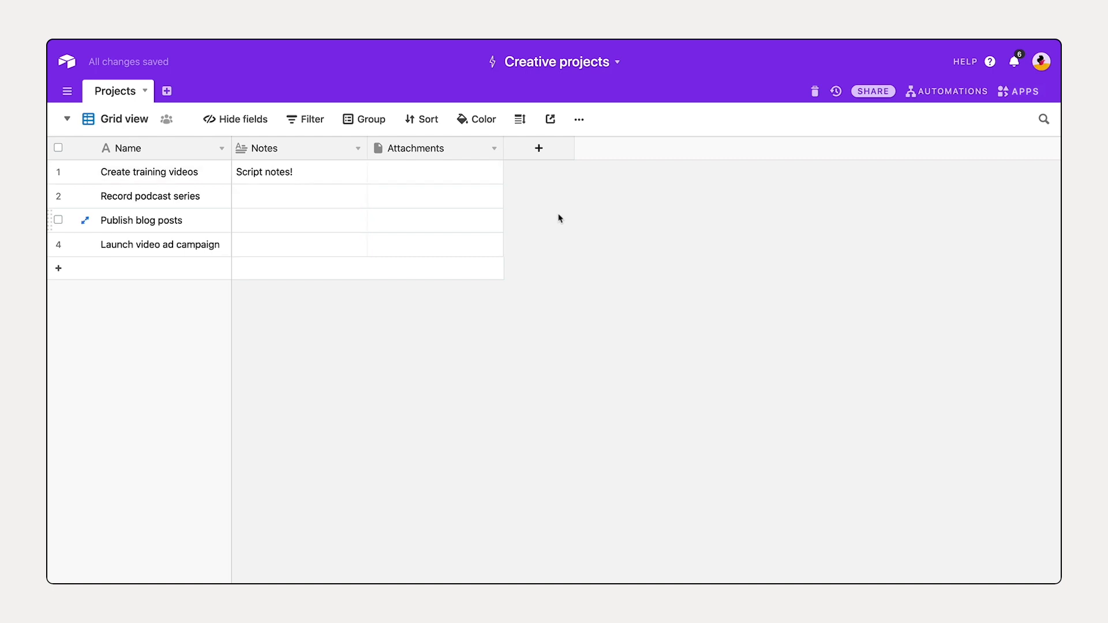
click(459, 199)
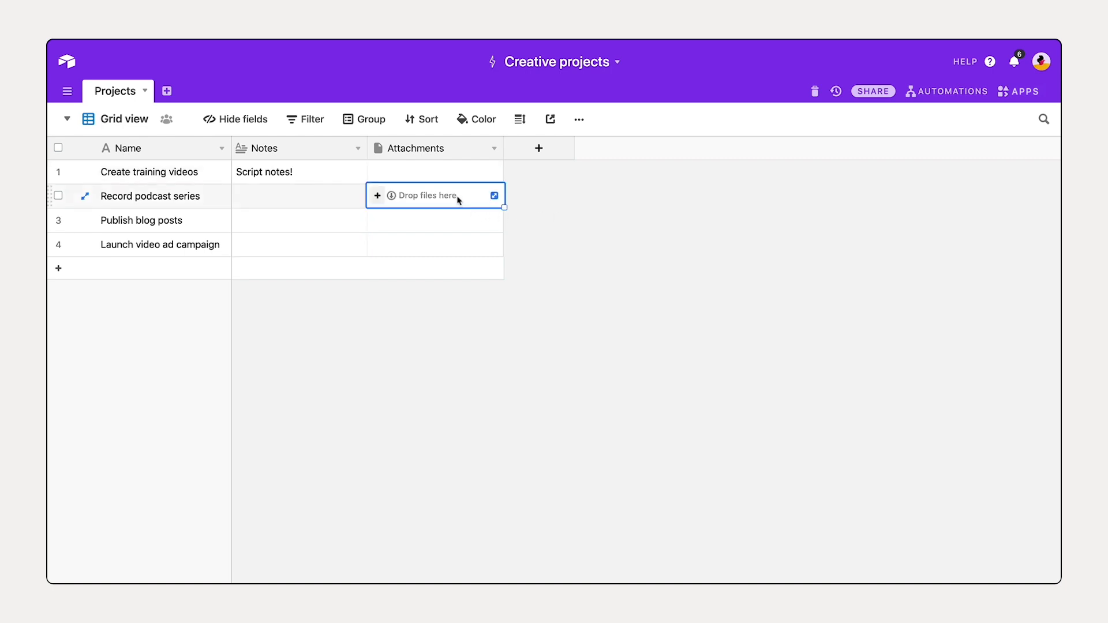
Step: Upload the screenshot image into Record podcast series' Attachments cell
click(378, 196)
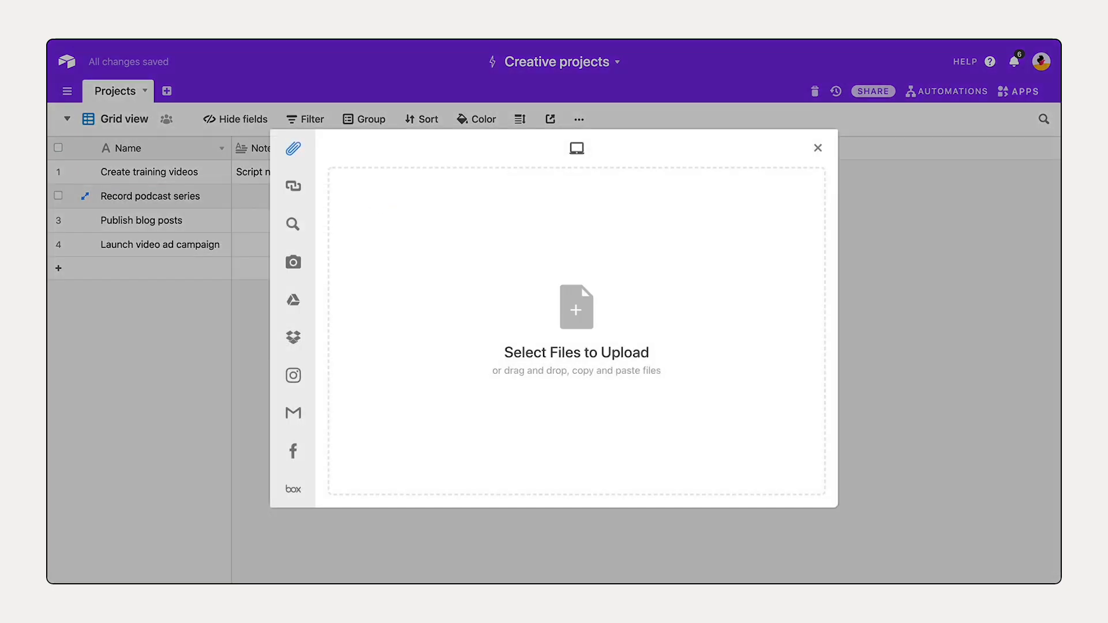
drag(1096, 277, 650, 272)
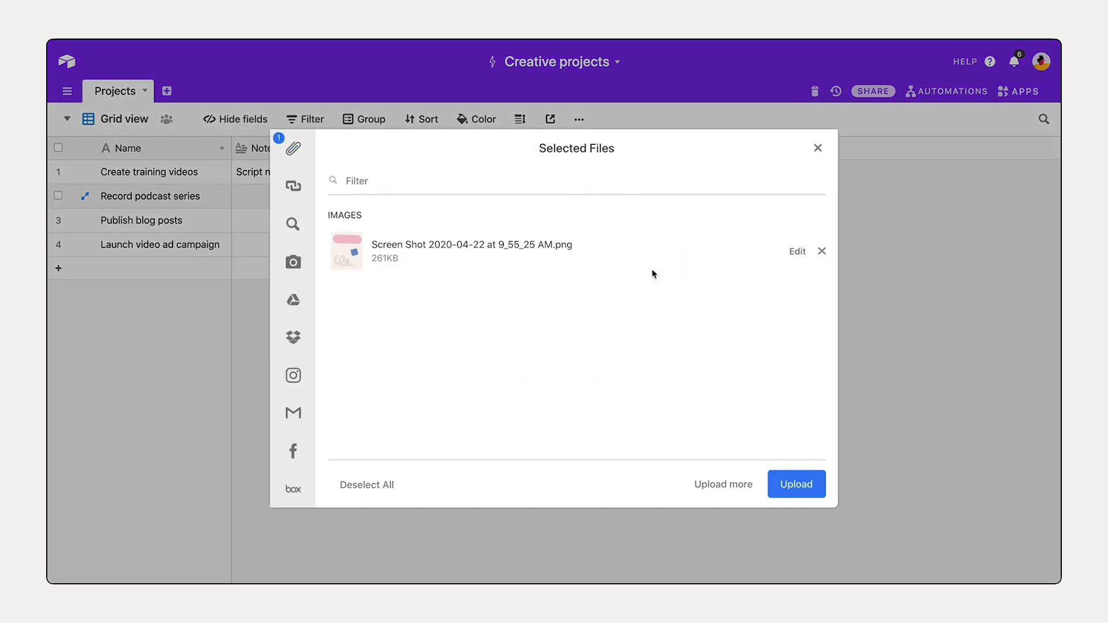
click(803, 487)
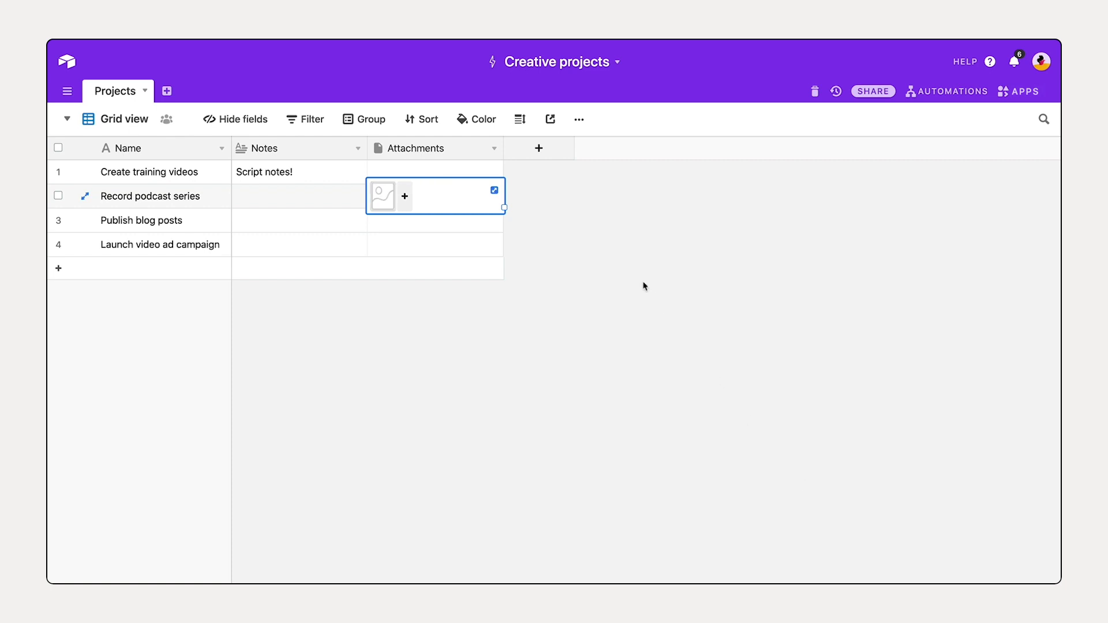
key(Escape)
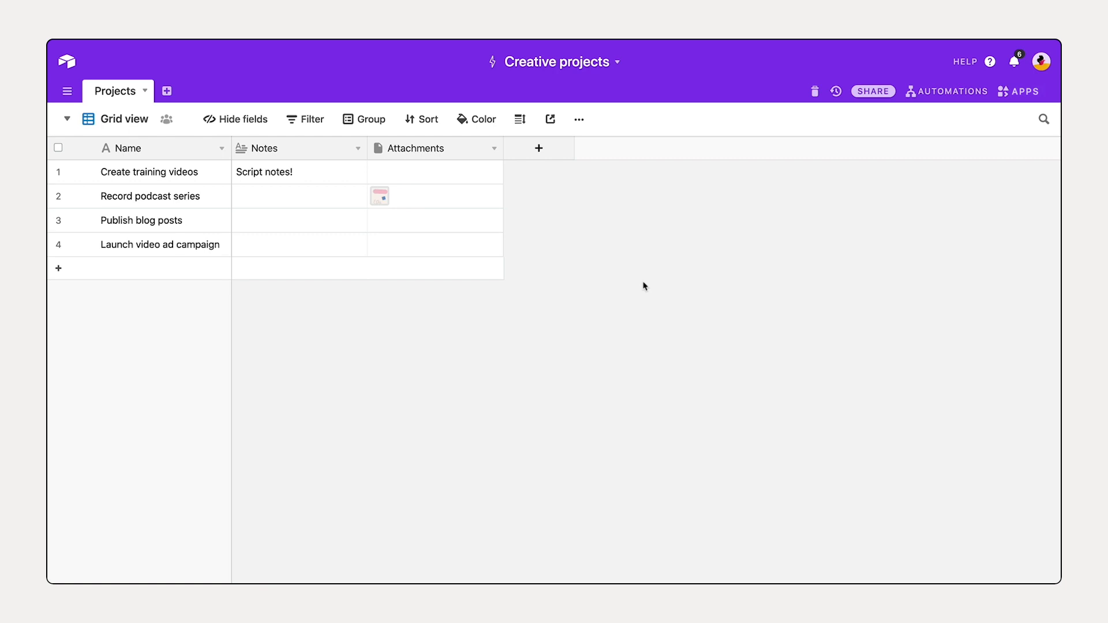
Step: Add a Status single-select field with options Upcoming, In progress and Complete
click(564, 158)
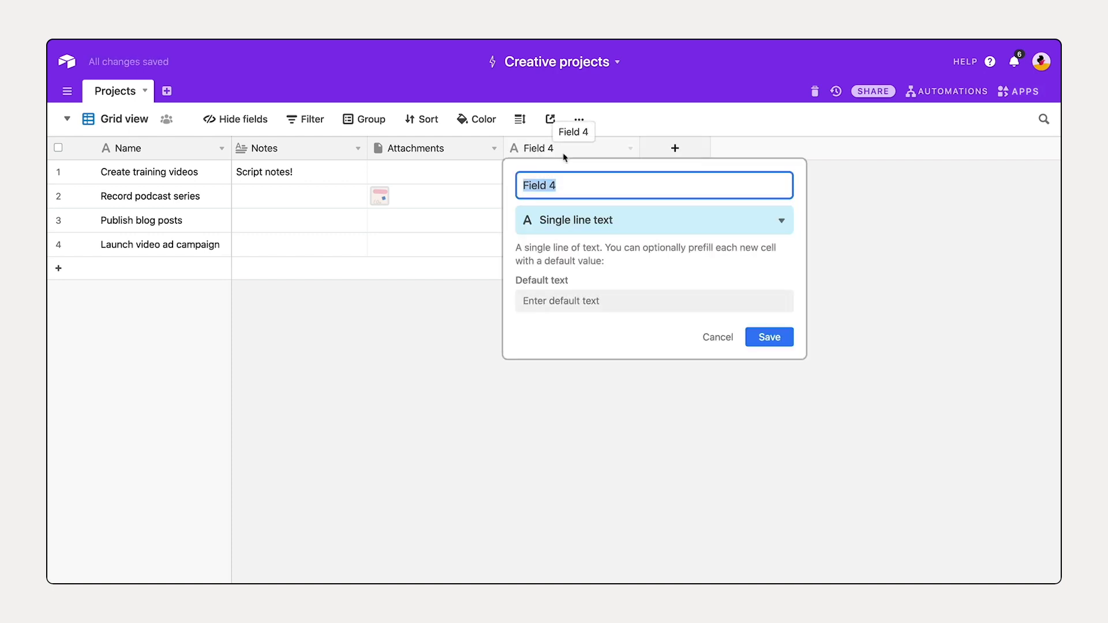
text(Status)
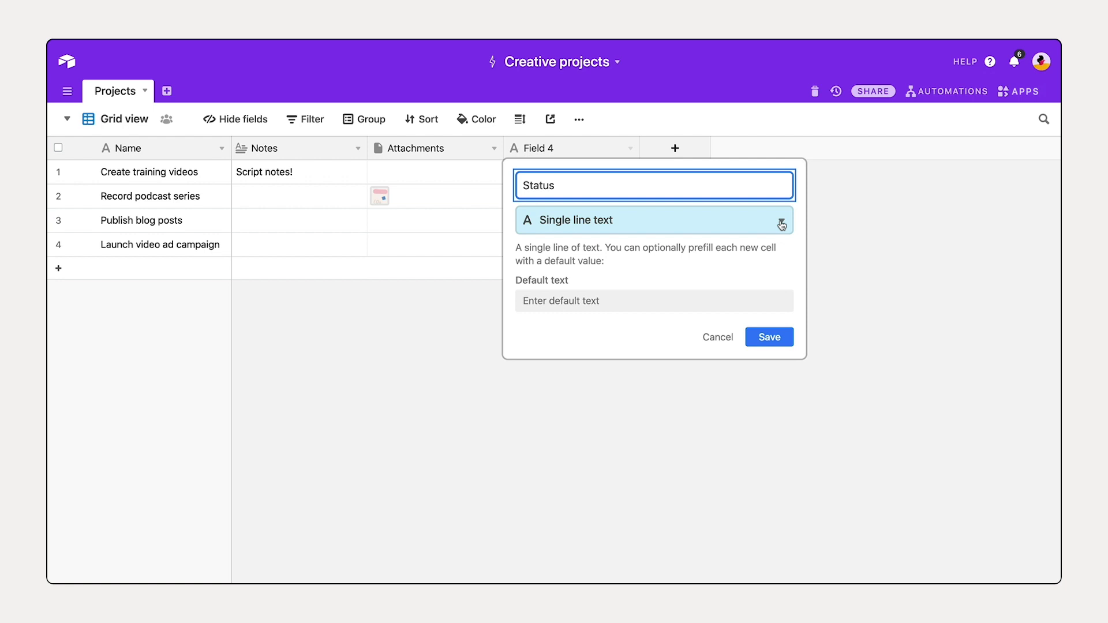
click(781, 224)
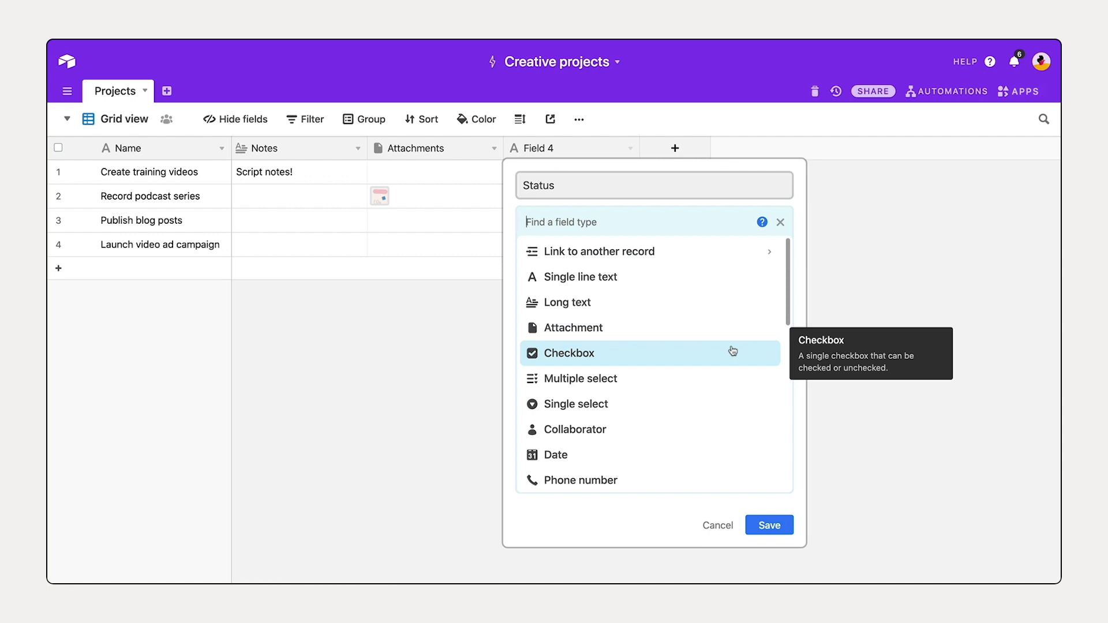
click(763, 407)
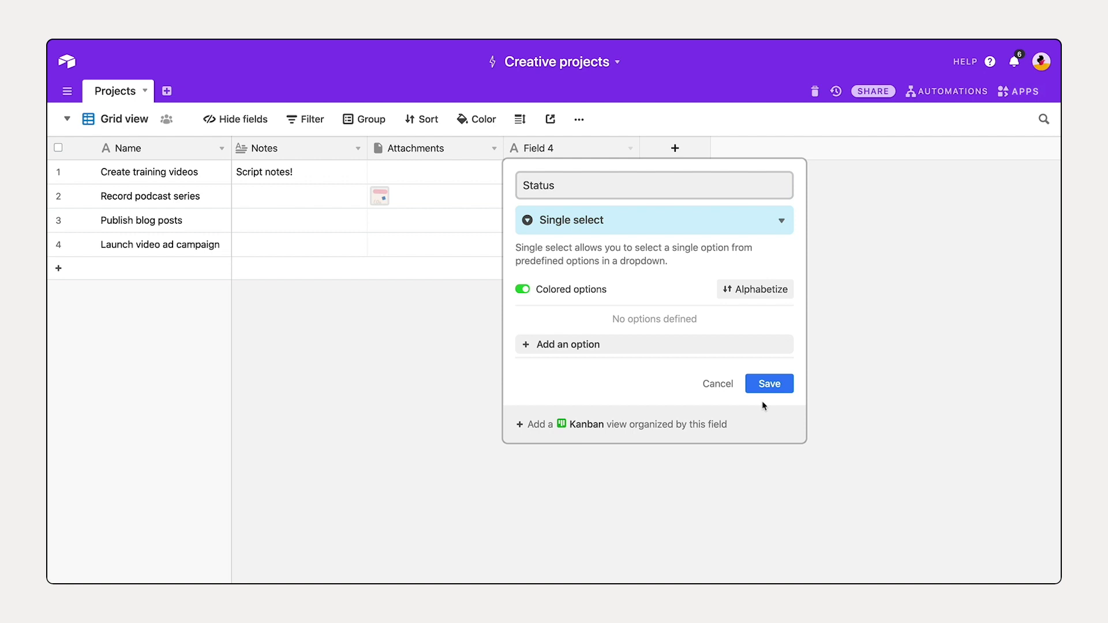
click(593, 345)
text(Upcoming)
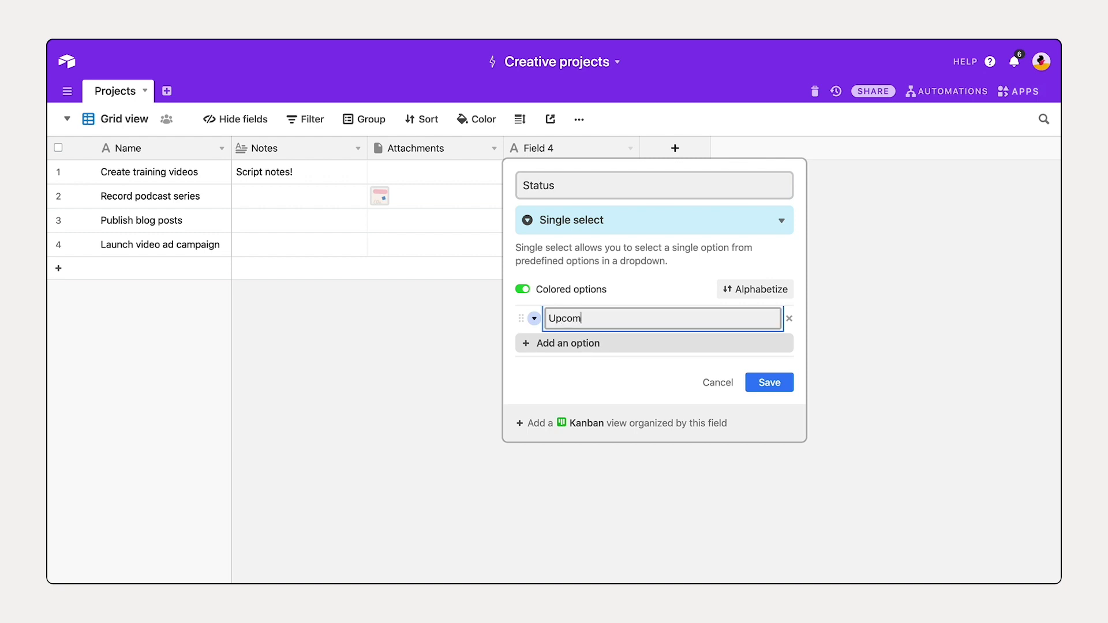
click(586, 344)
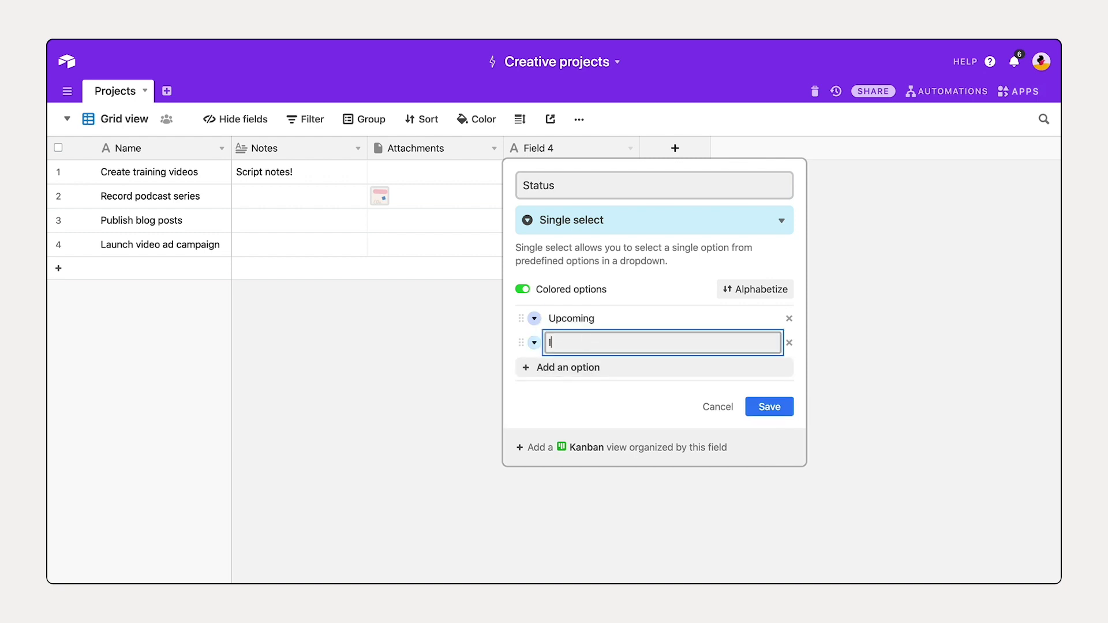
text(In progress)
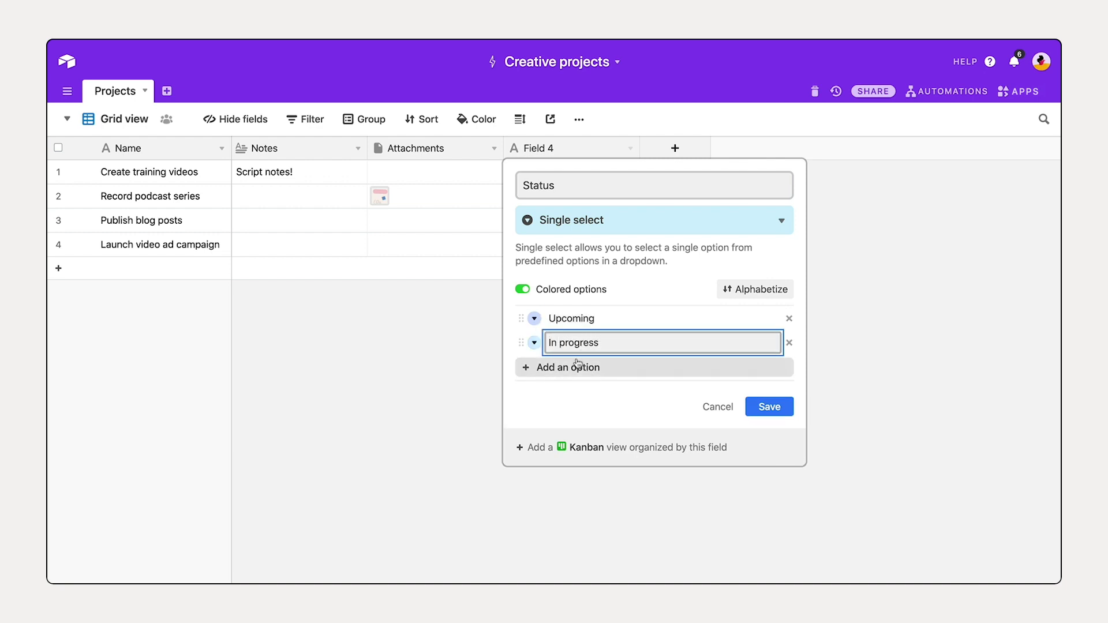
click(576, 368)
text(Complete)
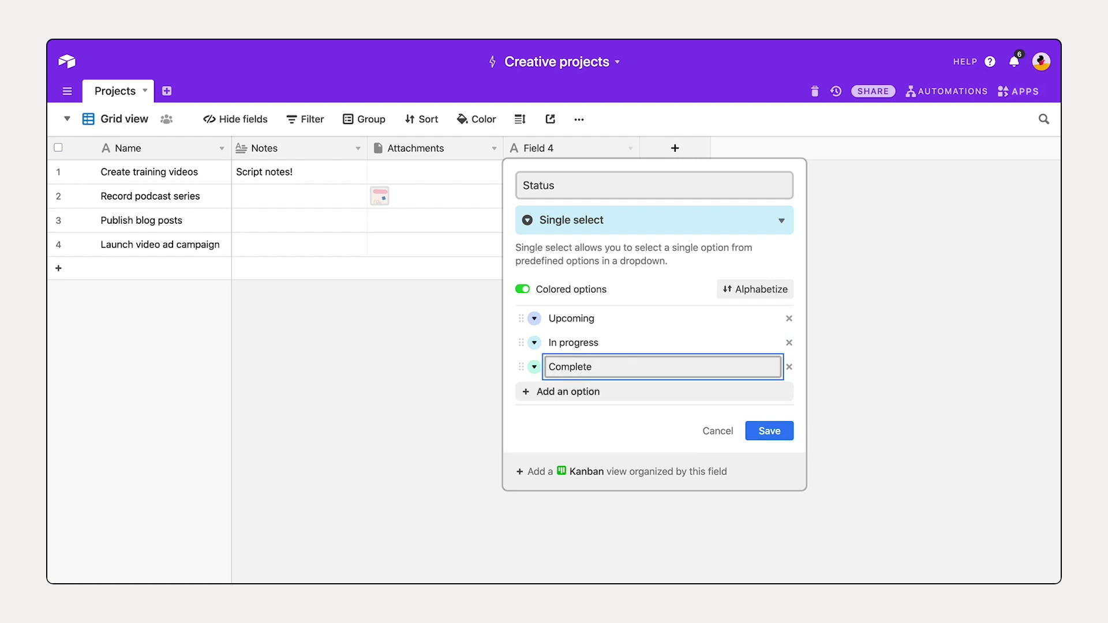
Step: Colour Upcoming light orange, In progress yellow and Complete green, then save the field
click(535, 319)
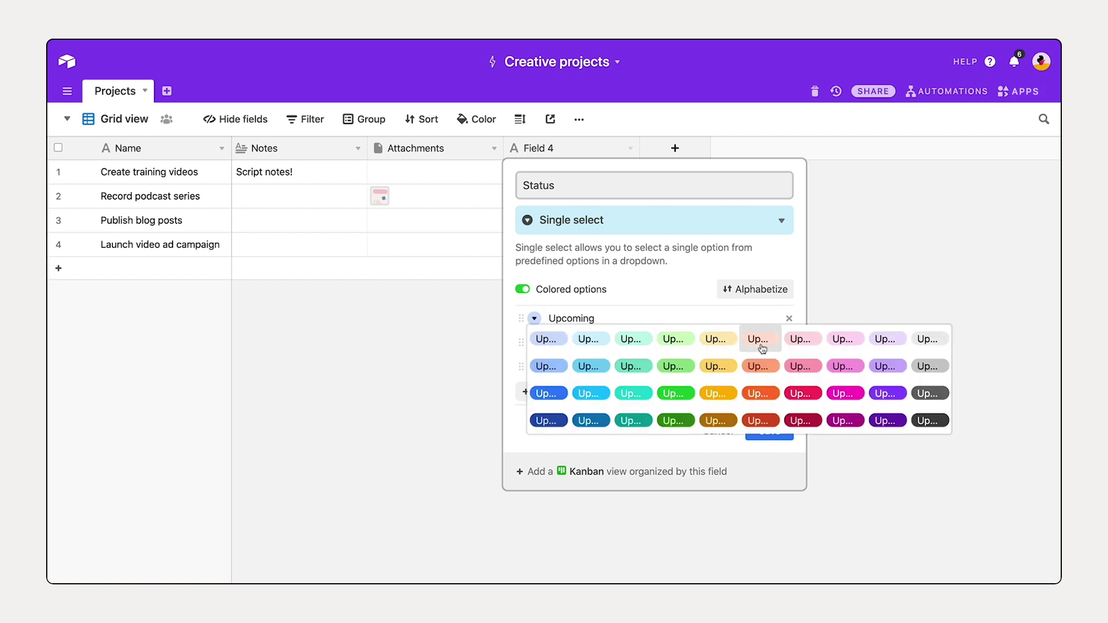
click(759, 340)
click(534, 343)
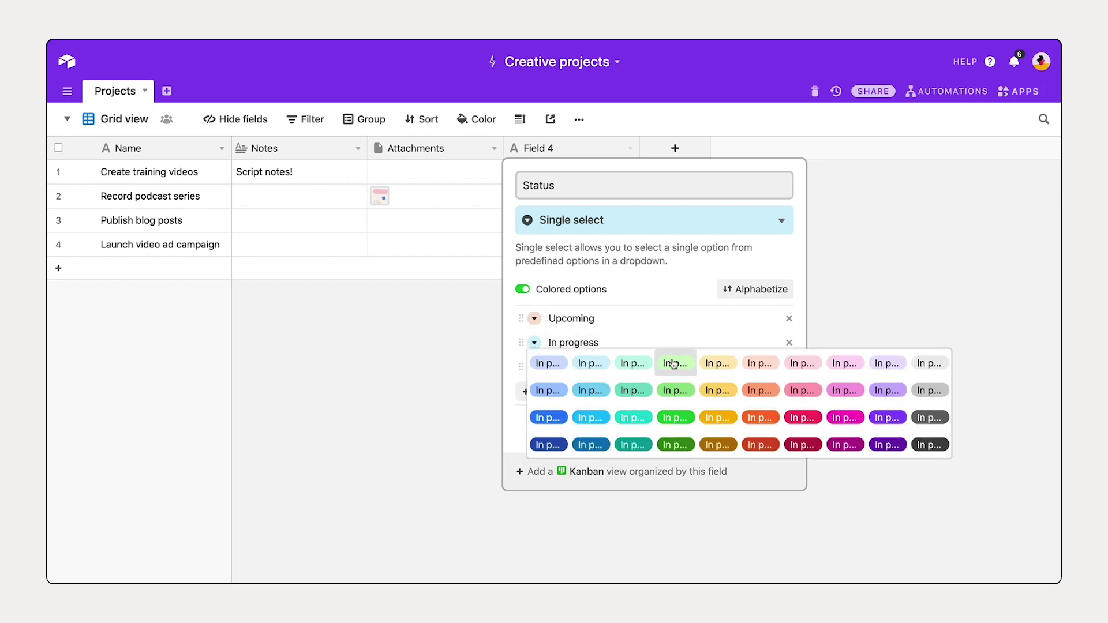
click(709, 362)
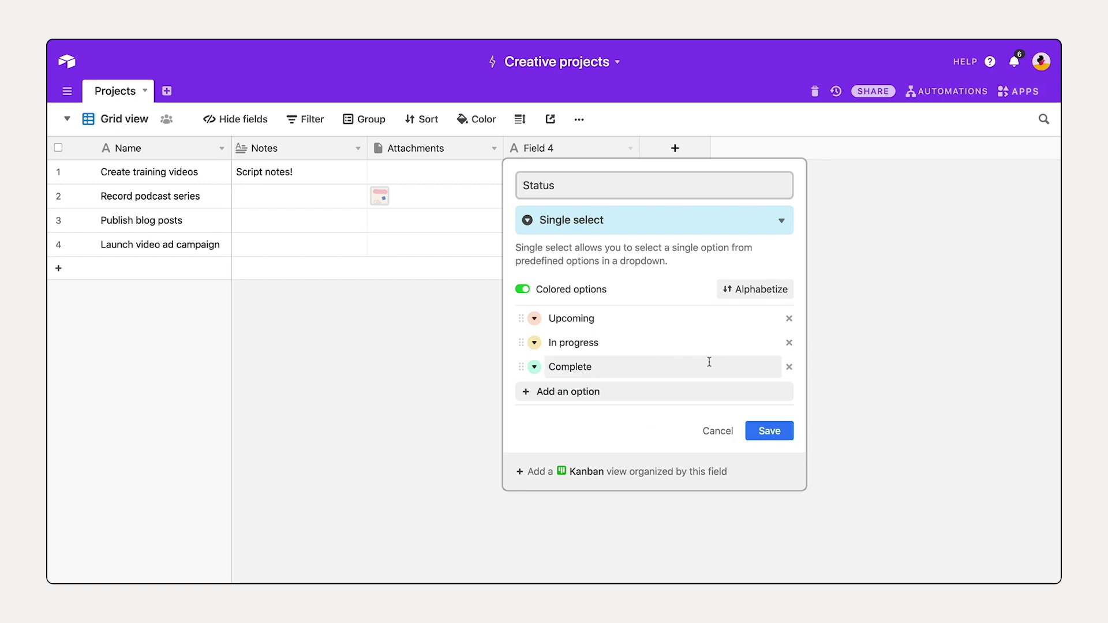
click(534, 367)
click(673, 443)
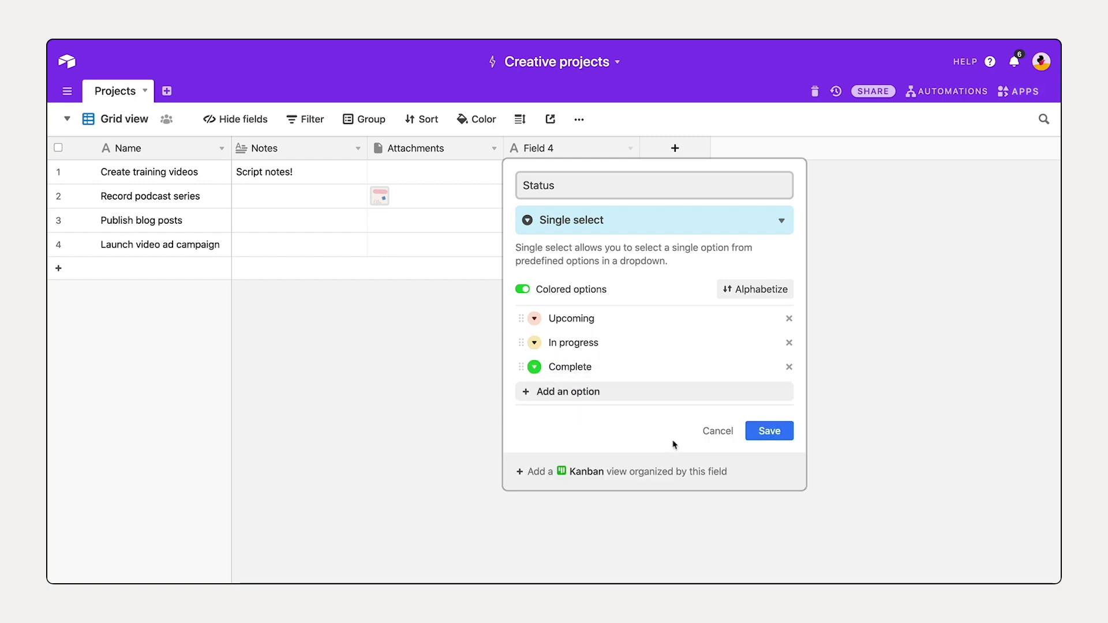
click(772, 433)
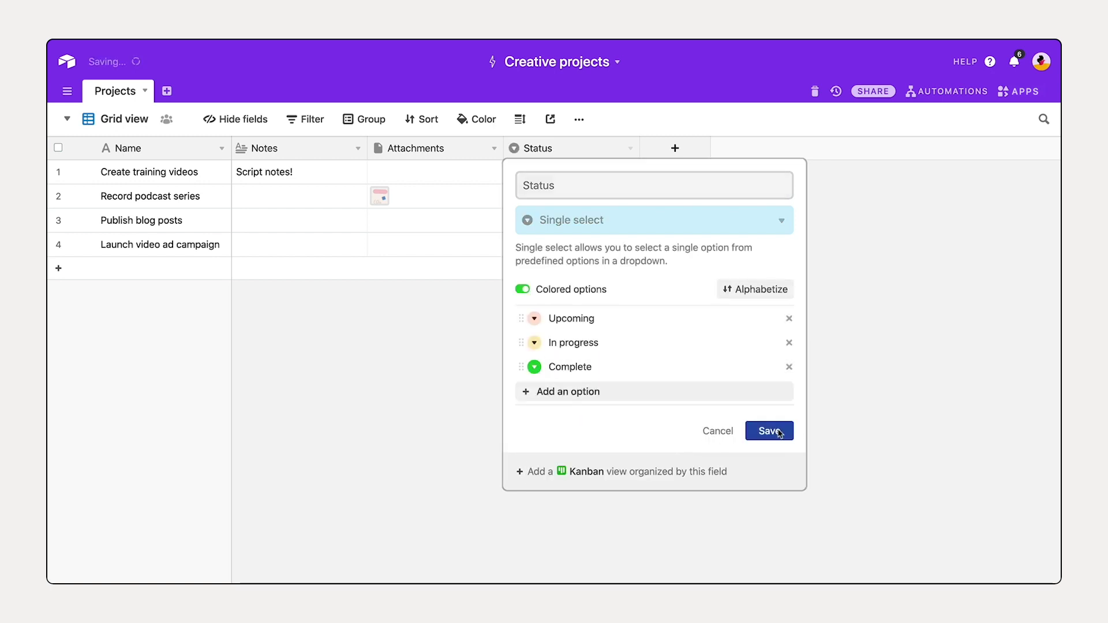
Step: Set the statuses to Upcoming, In progress, Upcoming and Complete, and narrow the Status column
click(604, 183)
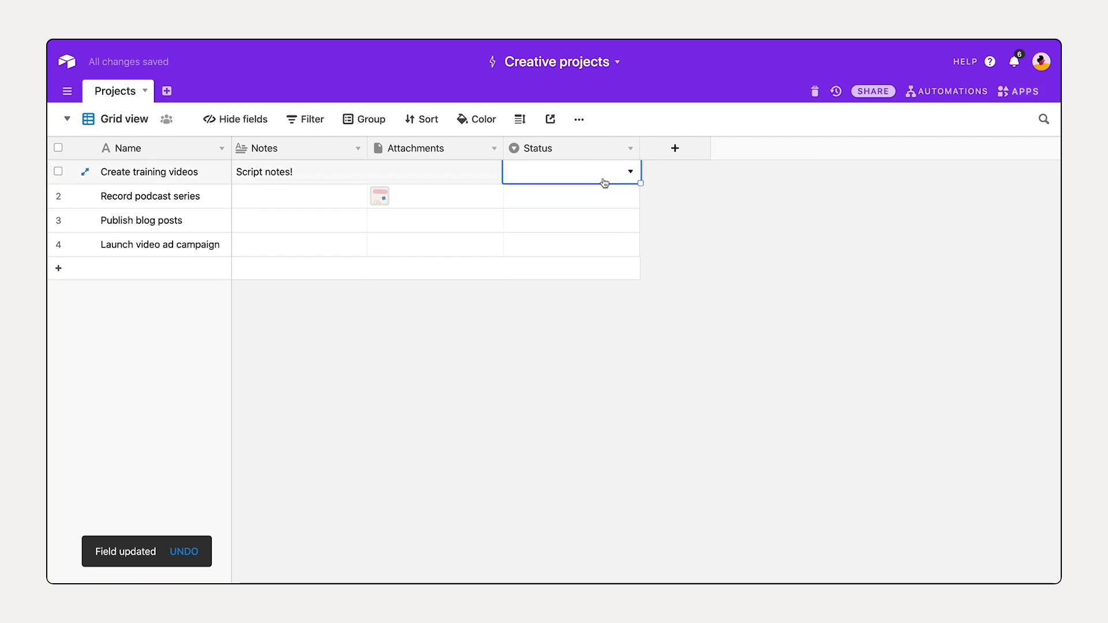
click(604, 182)
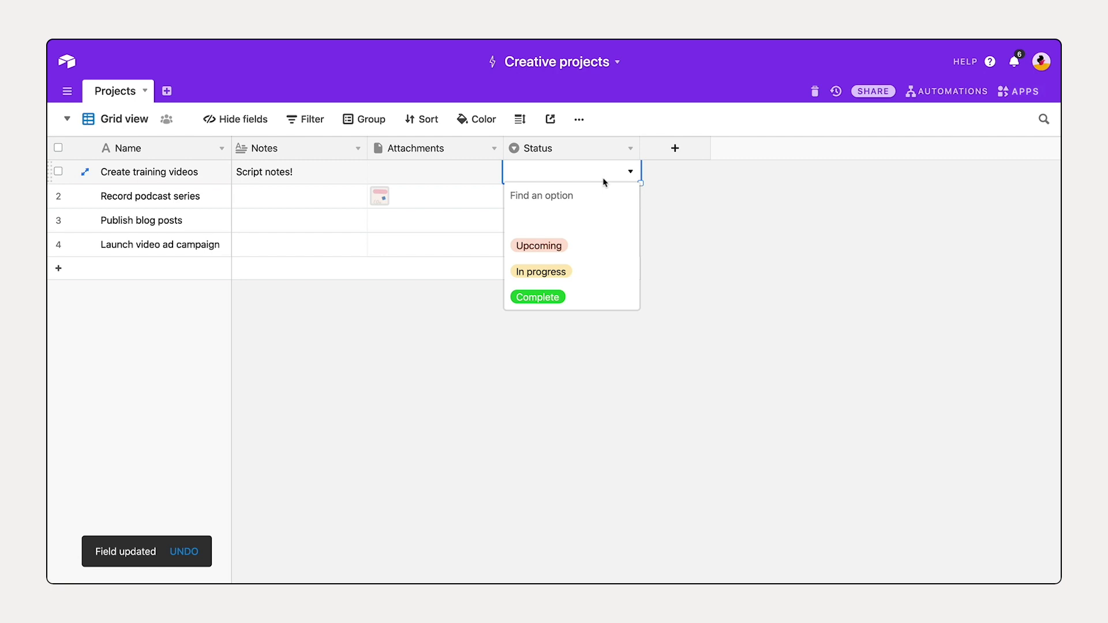
click(602, 247)
double_click(578, 201)
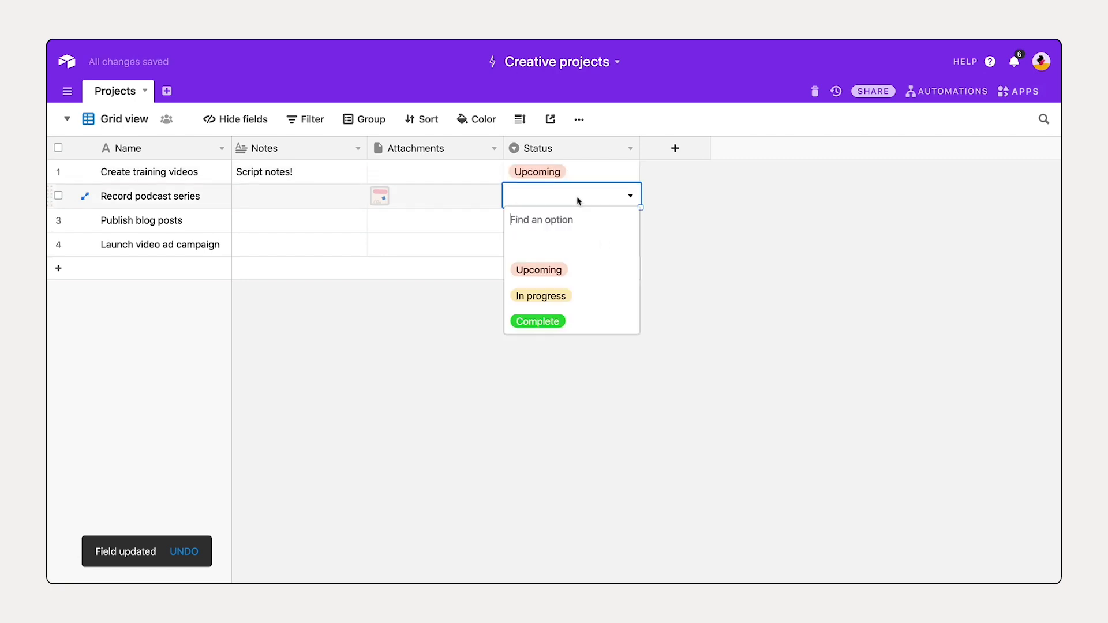
click(582, 287)
click(575, 226)
click(575, 226)
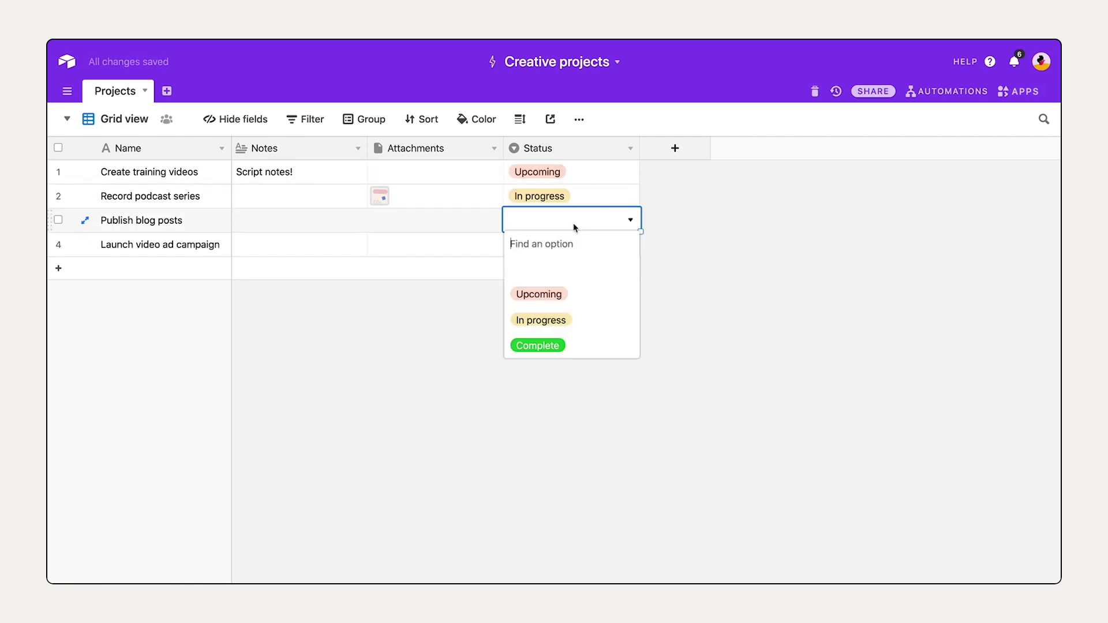
click(573, 293)
click(554, 250)
click(554, 250)
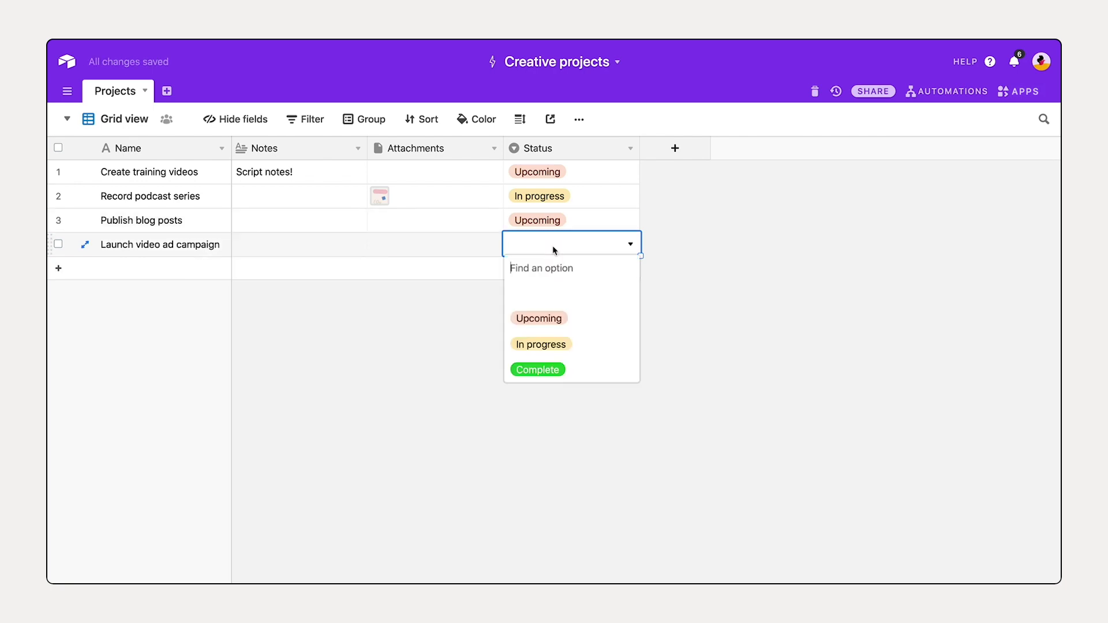
click(579, 367)
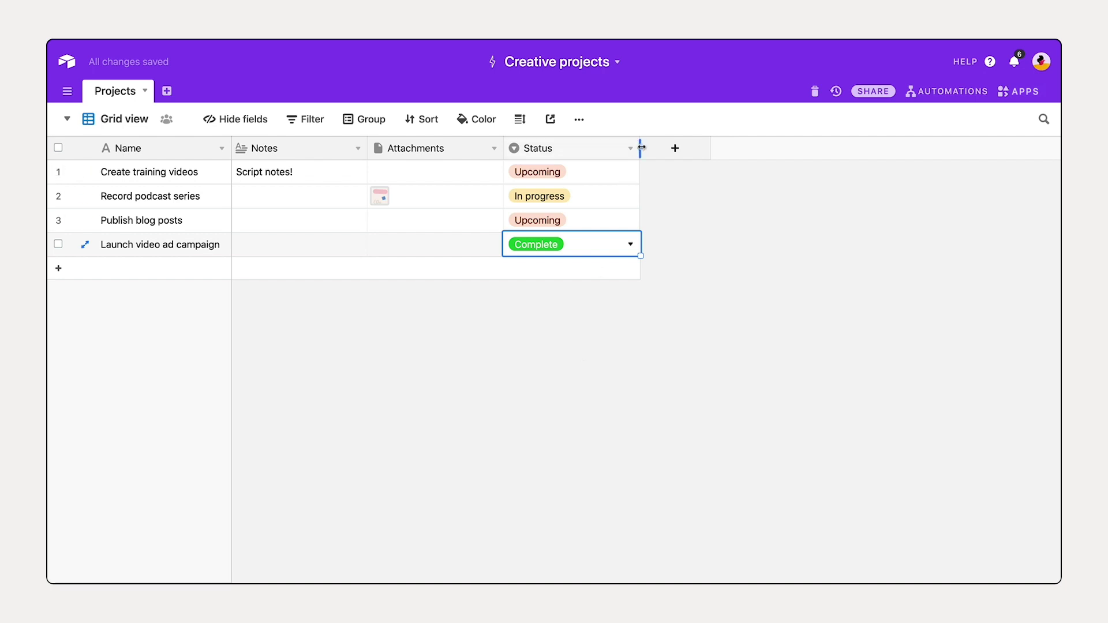
drag(640, 149, 604, 148)
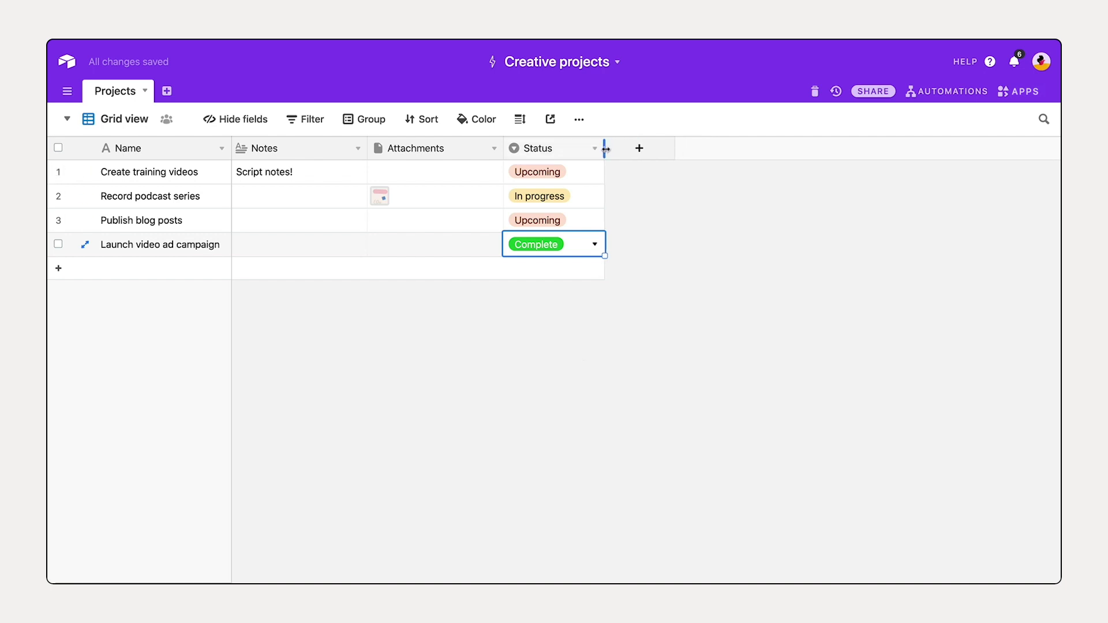
click(663, 153)
Step: Add a Due date field of Date type using the Local format
text(D)
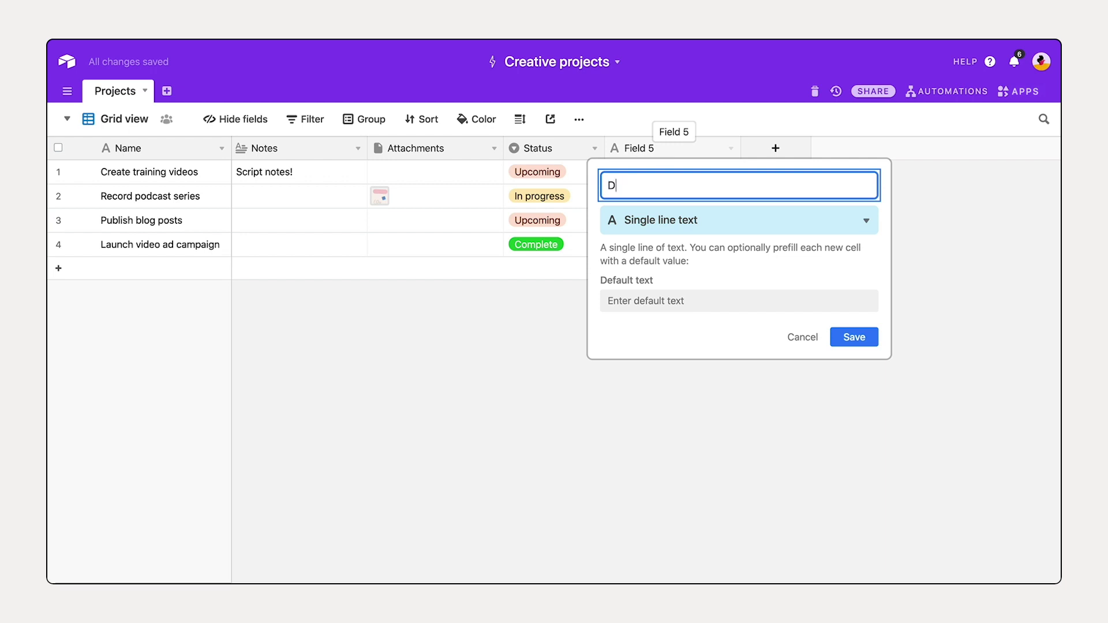
text(ue date)
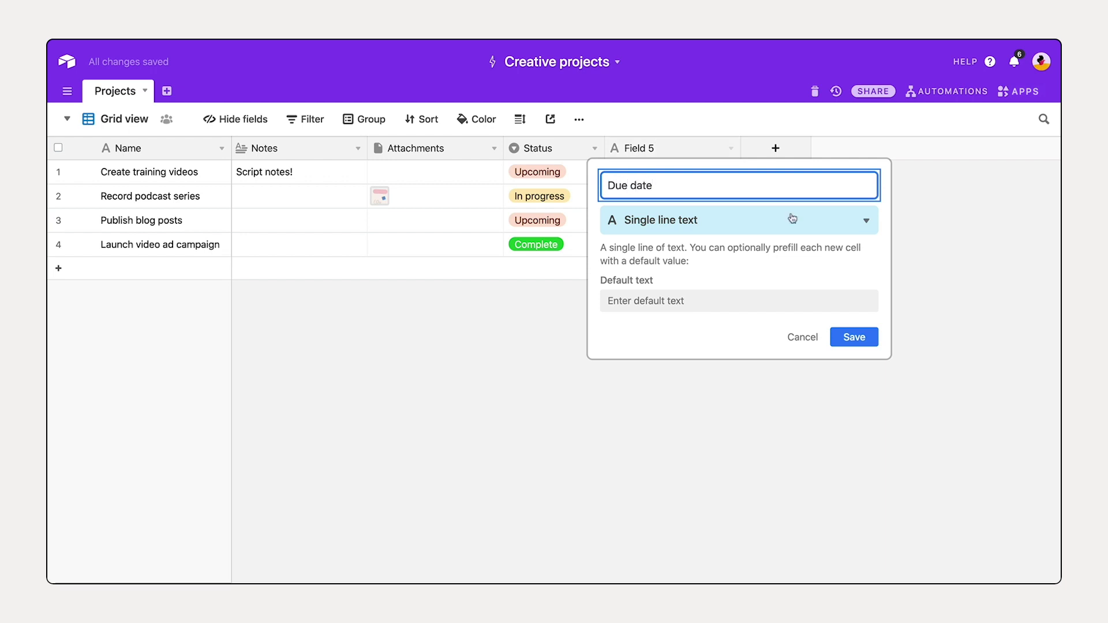
click(848, 220)
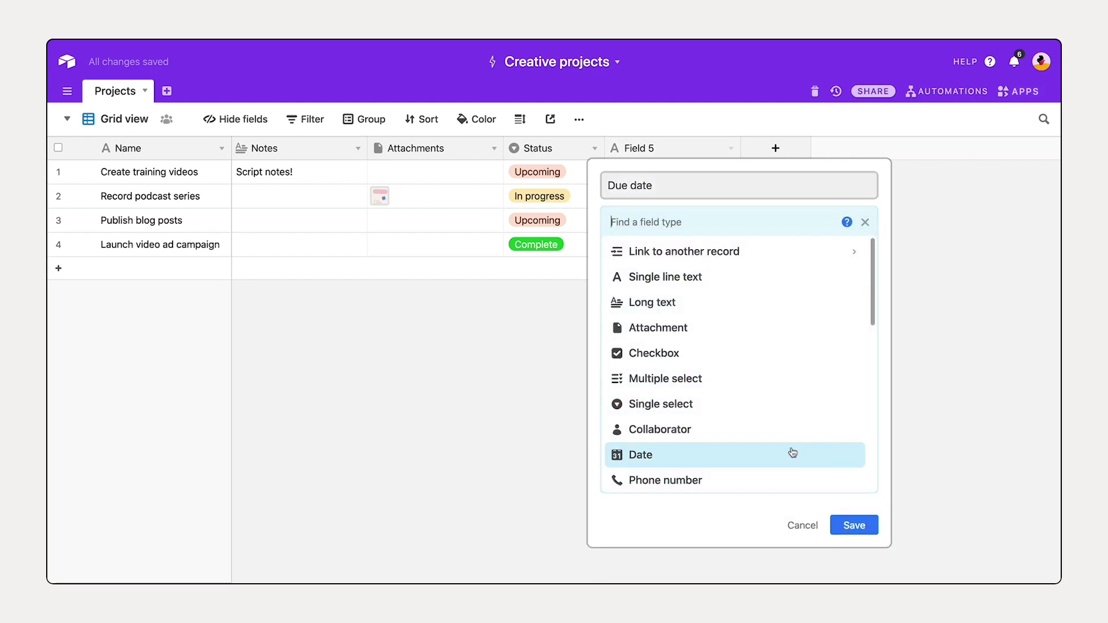
scroll(825, 454, down, 1)
scroll(826, 453, down, 1)
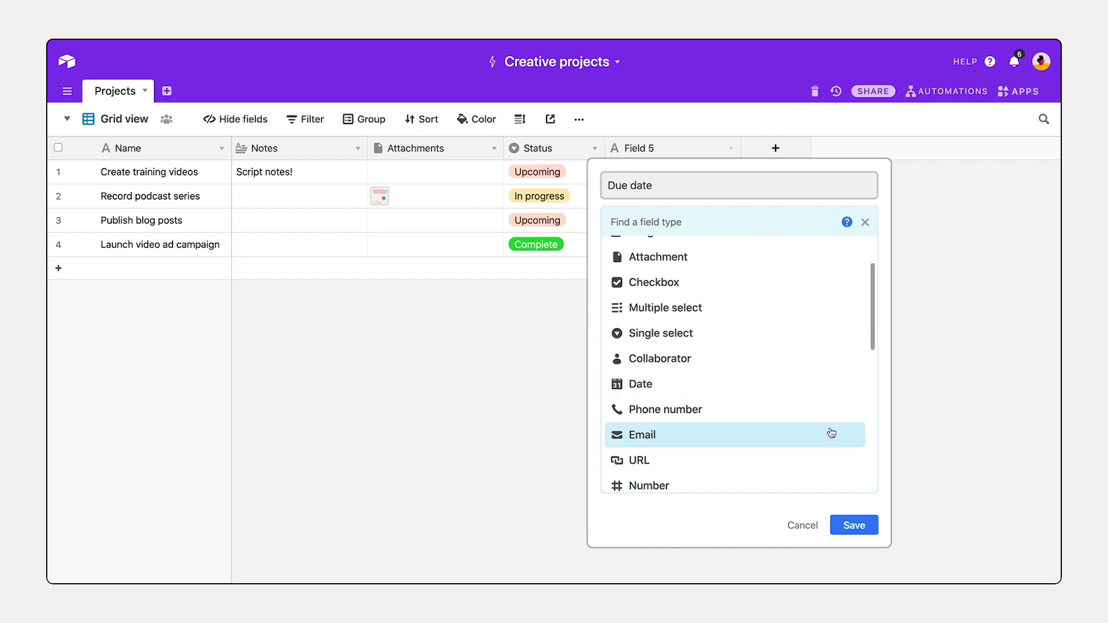
click(843, 391)
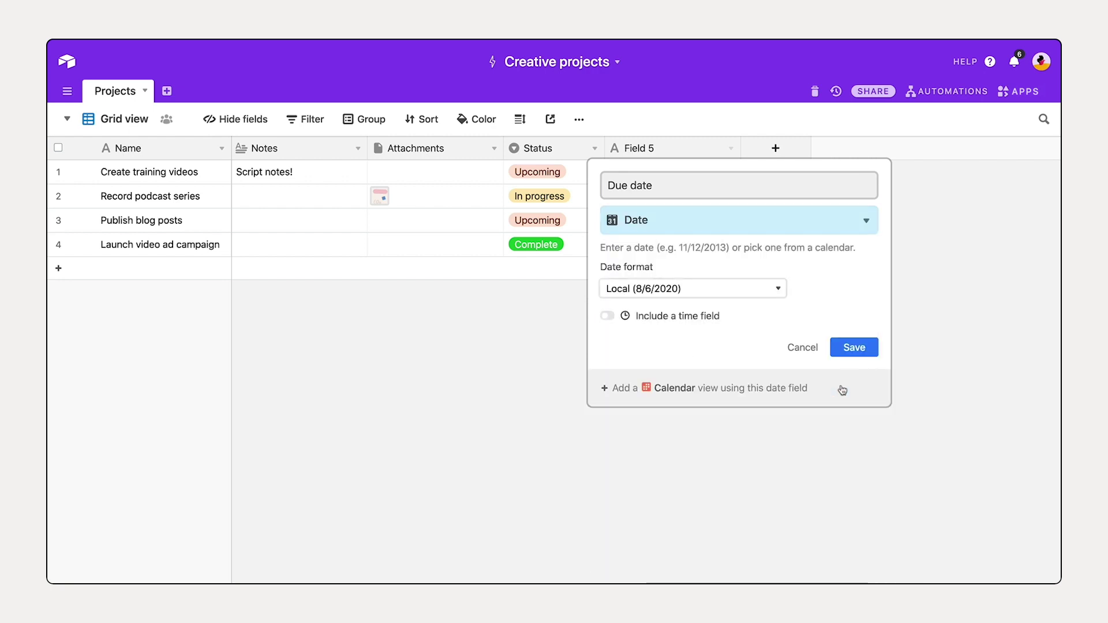
click(778, 291)
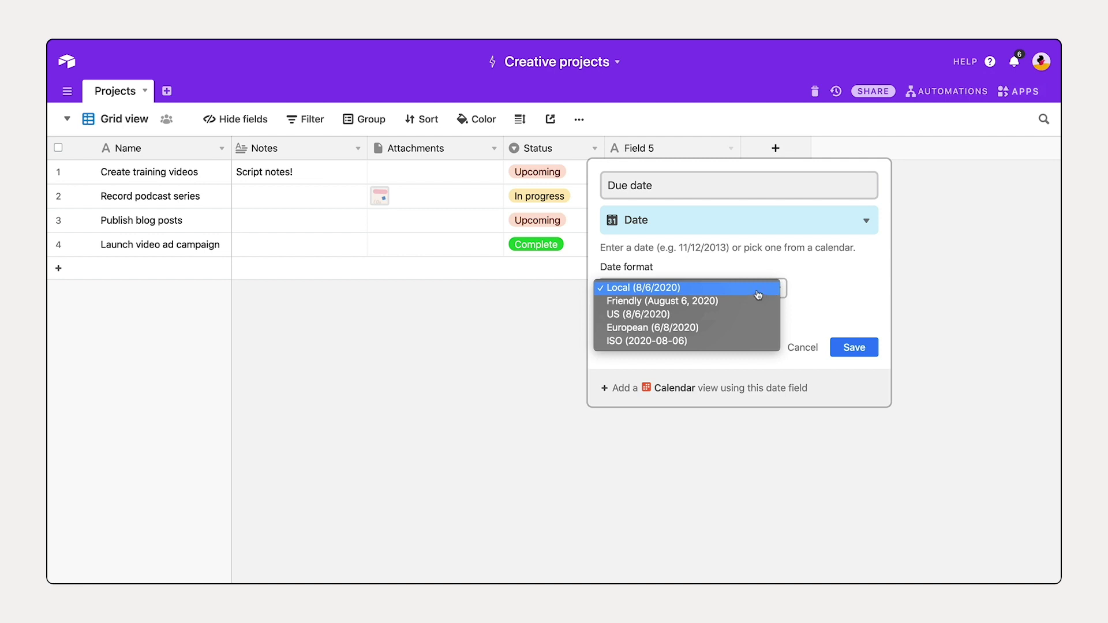
click(757, 288)
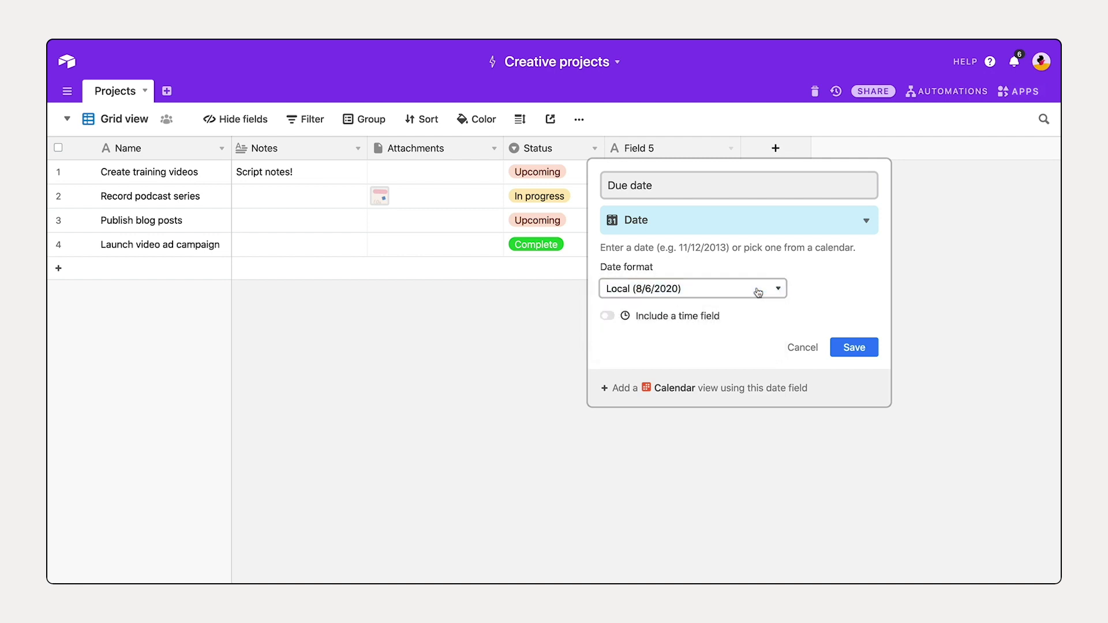
click(874, 348)
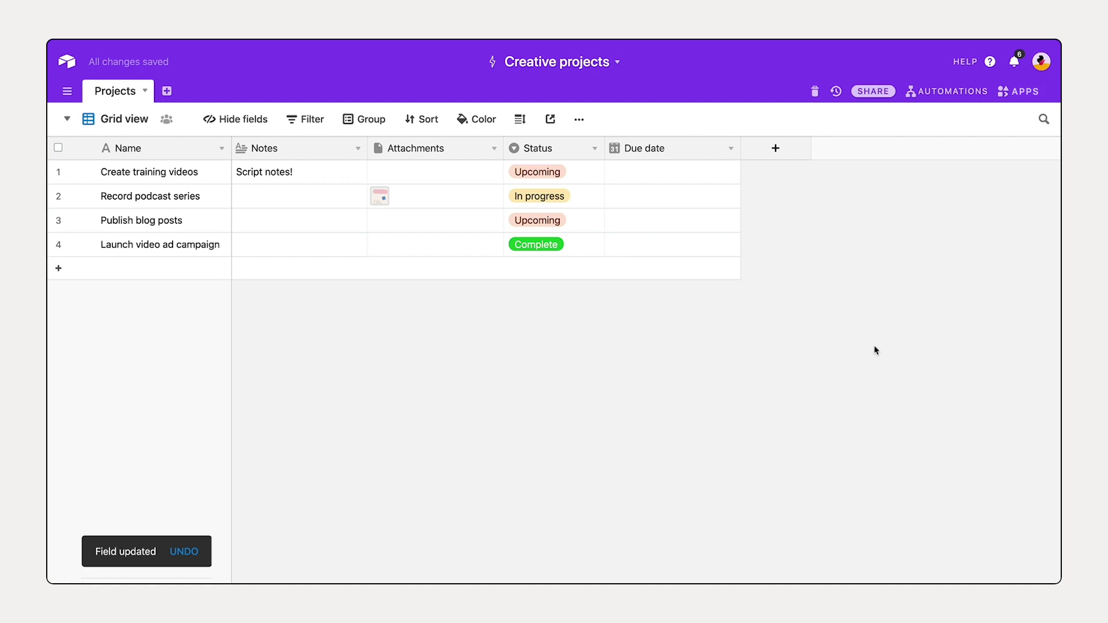
Step: Give Create training videos due date 8/28/2020 and Record podcast series 8/7/2020
click(720, 174)
click(720, 174)
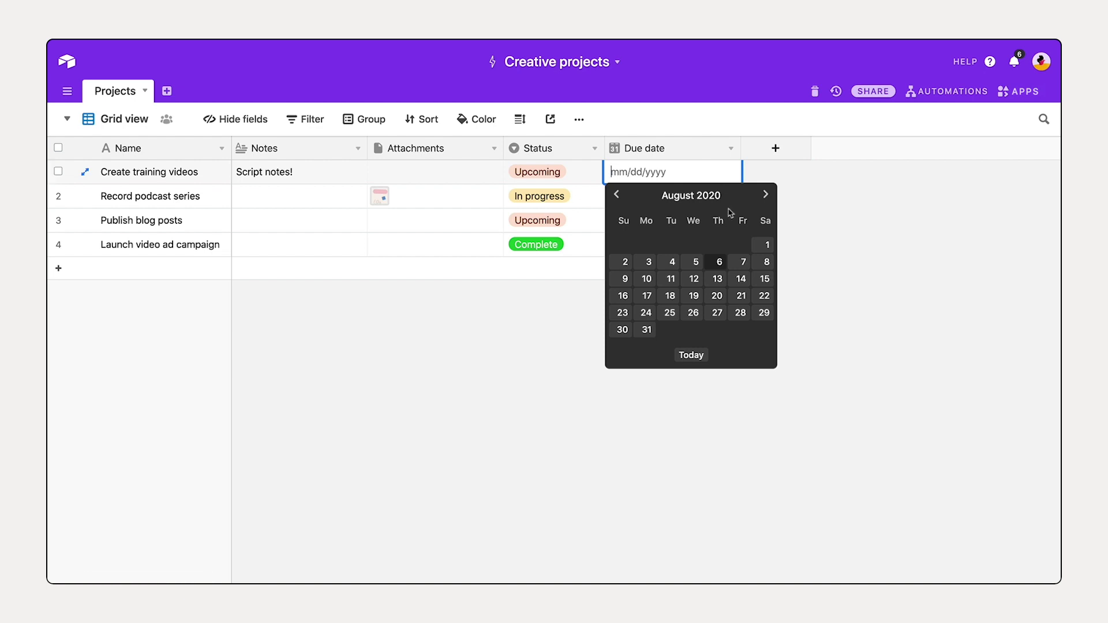
click(740, 312)
key(Down)
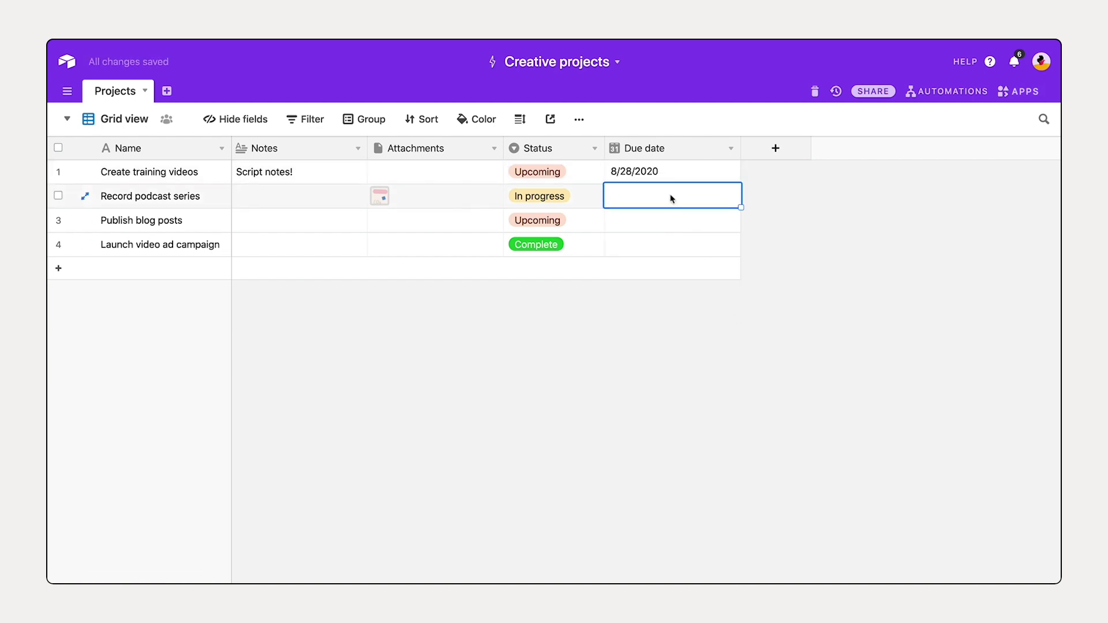
key(Return)
click(741, 287)
Step: Set Publish blog posts to 8/14/2020, Launch video ad campaign to 7/24/2020, and narrow the column
key(Down)
key(Return)
click(741, 327)
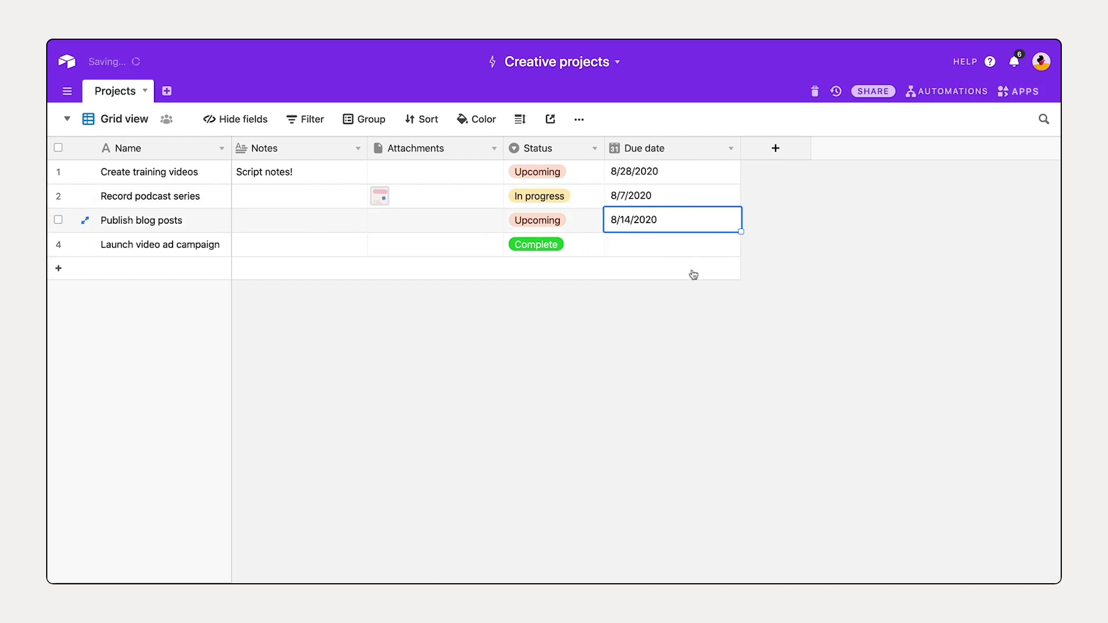
key(Down)
key(Return)
click(618, 267)
click(740, 367)
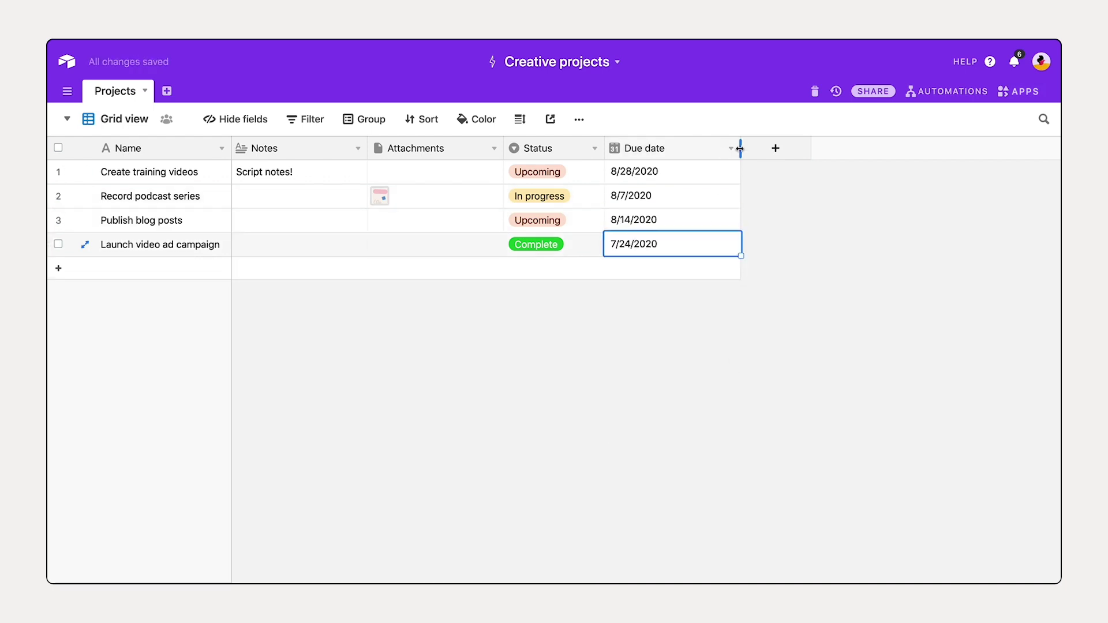
drag(742, 148, 704, 148)
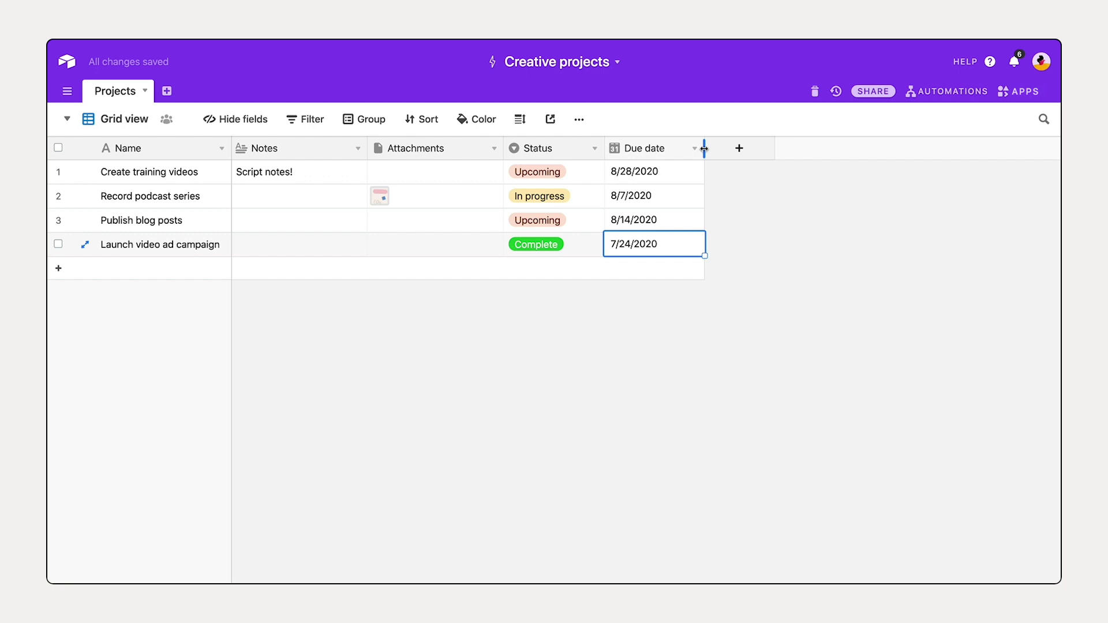
click(759, 156)
click(759, 156)
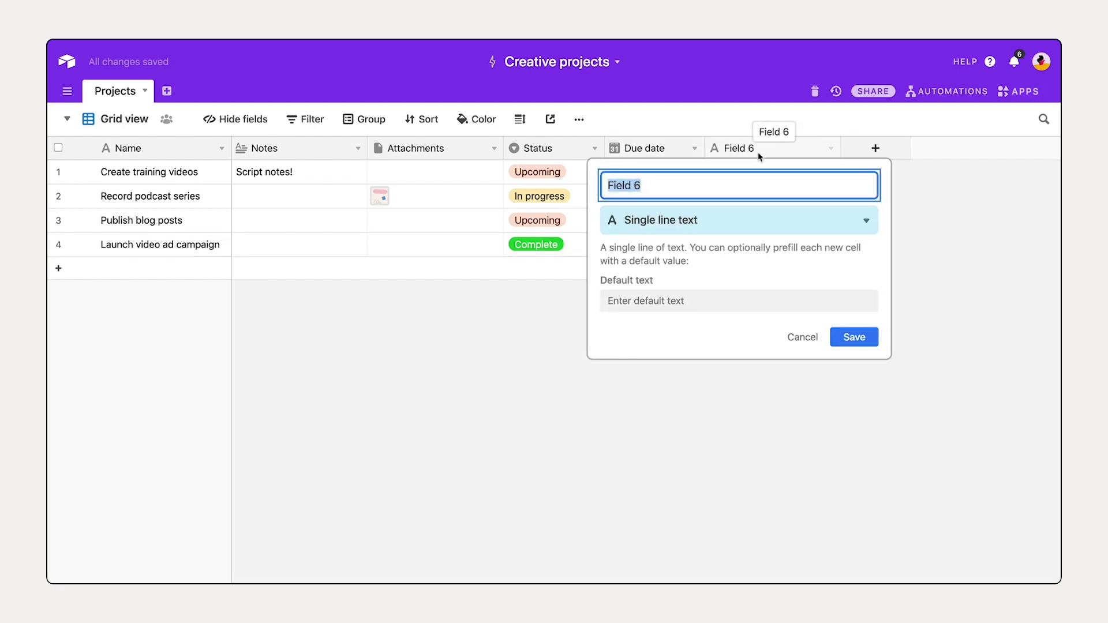
Step: Add a Start date field of Date type
text(Start date)
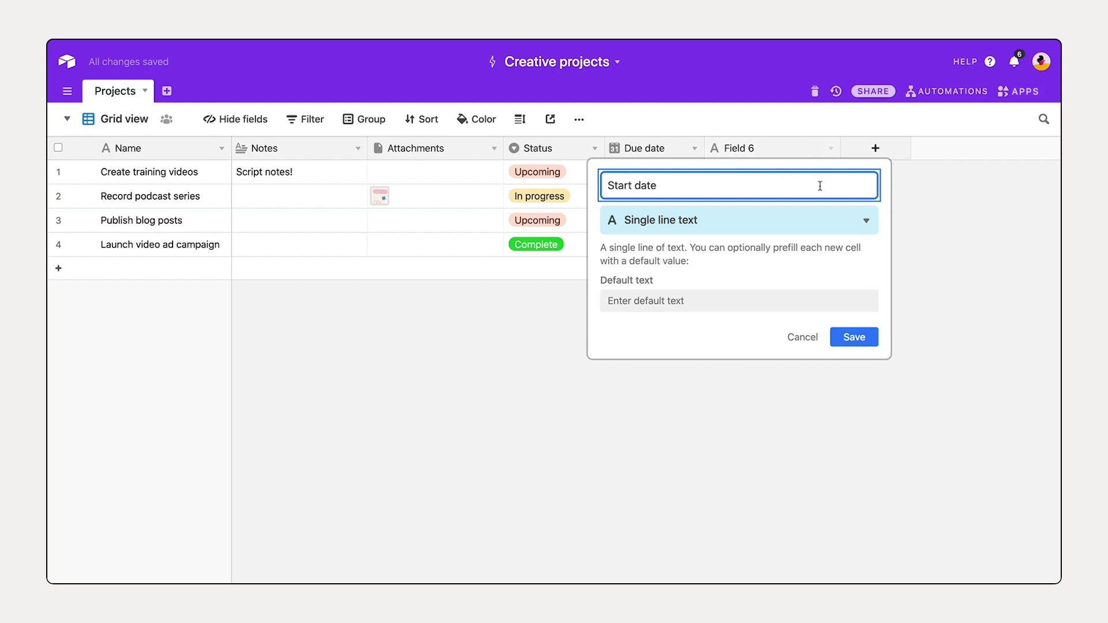
click(866, 220)
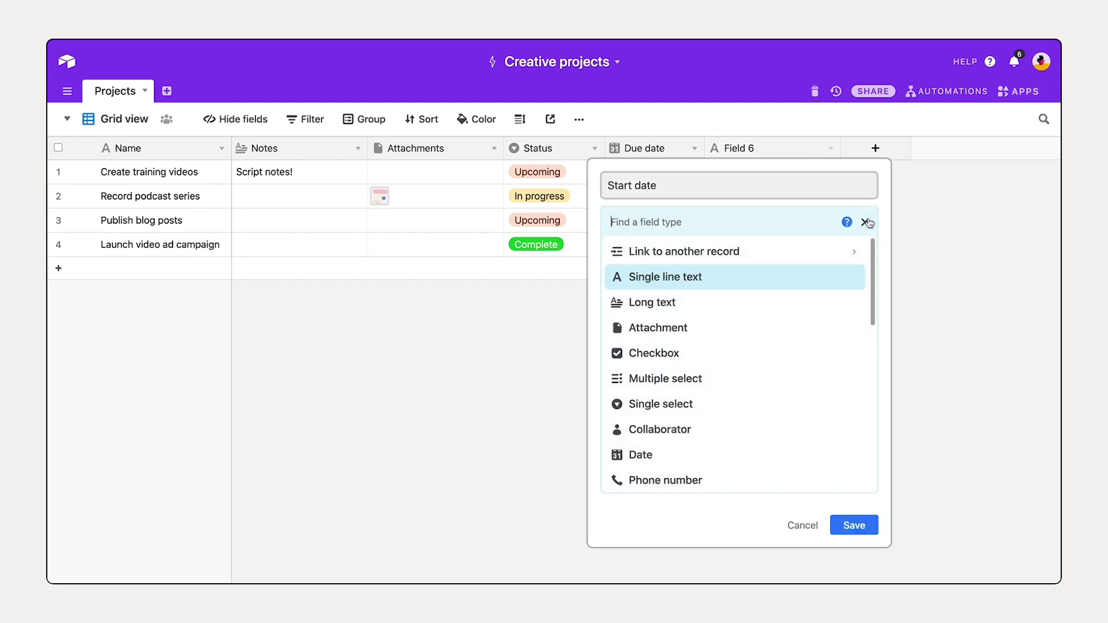
text(date)
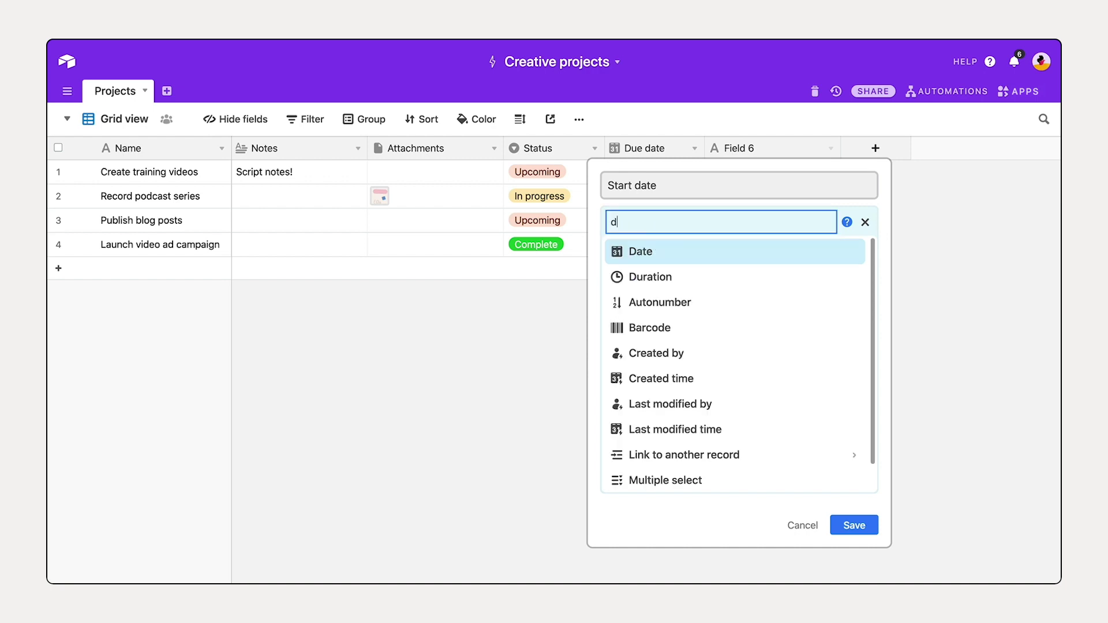
click(820, 255)
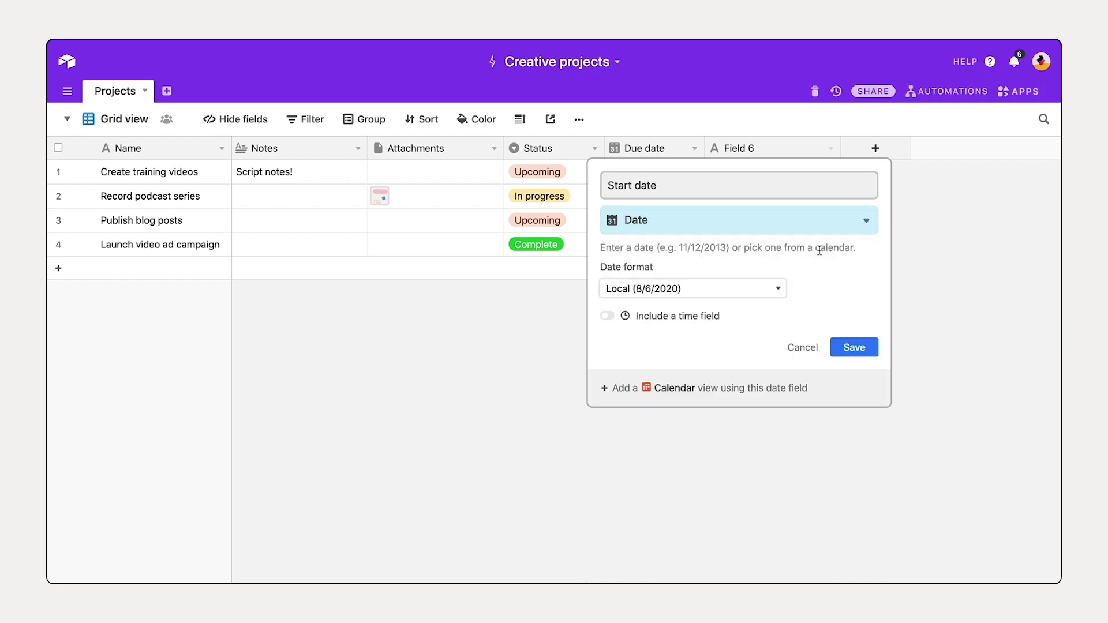
click(874, 351)
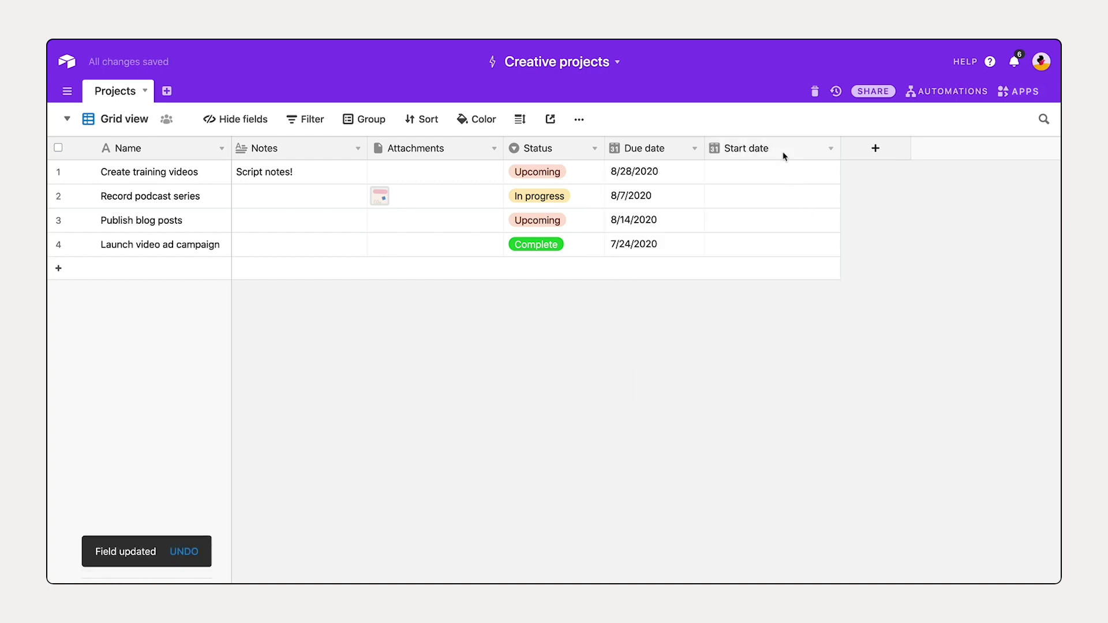
Step: Give Create training videos start date 8/10/2020 and Record podcast series 8/3/2020
click(776, 173)
click(776, 173)
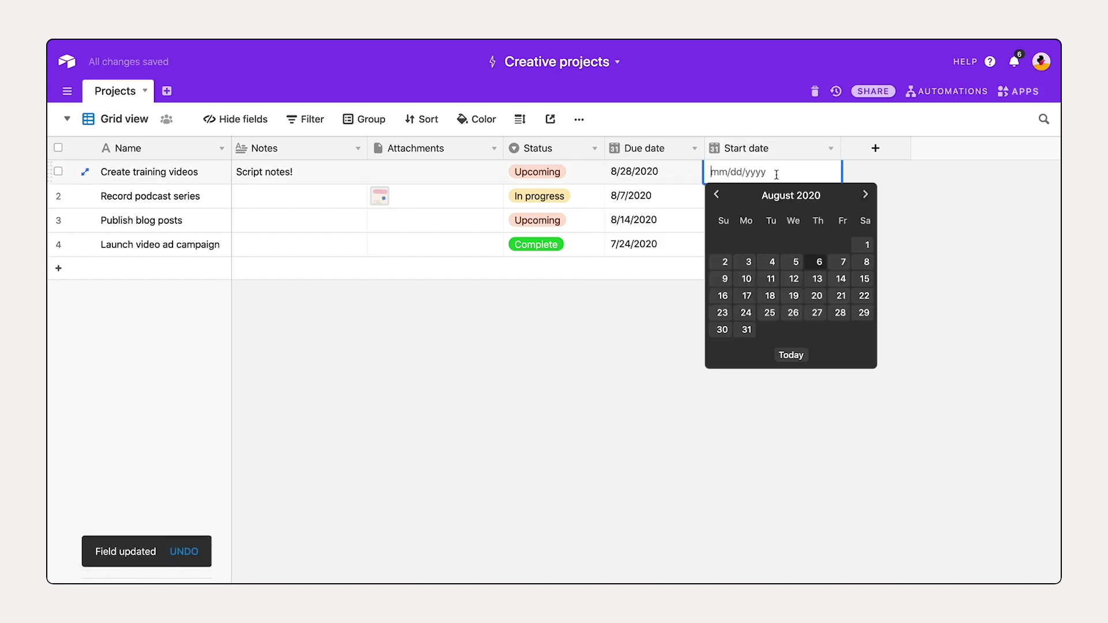
click(746, 279)
click(717, 196)
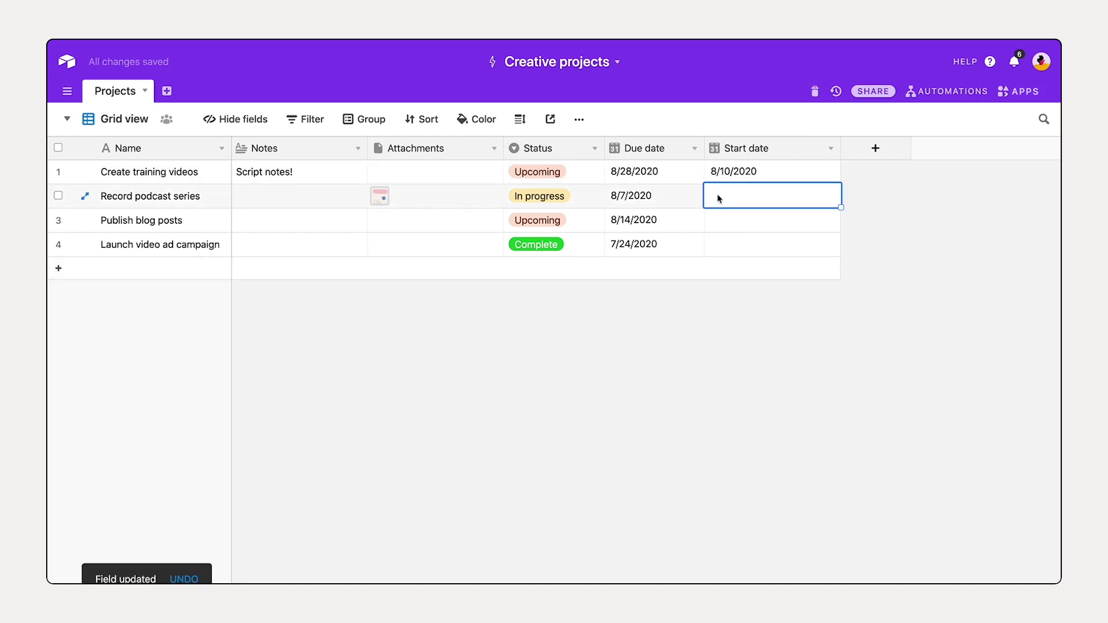
click(717, 196)
click(744, 288)
Step: Set Publish blog posts to 8/10/2020, Launch video ad campaign to 7/20/2020, and narrow the column
click(729, 220)
click(729, 220)
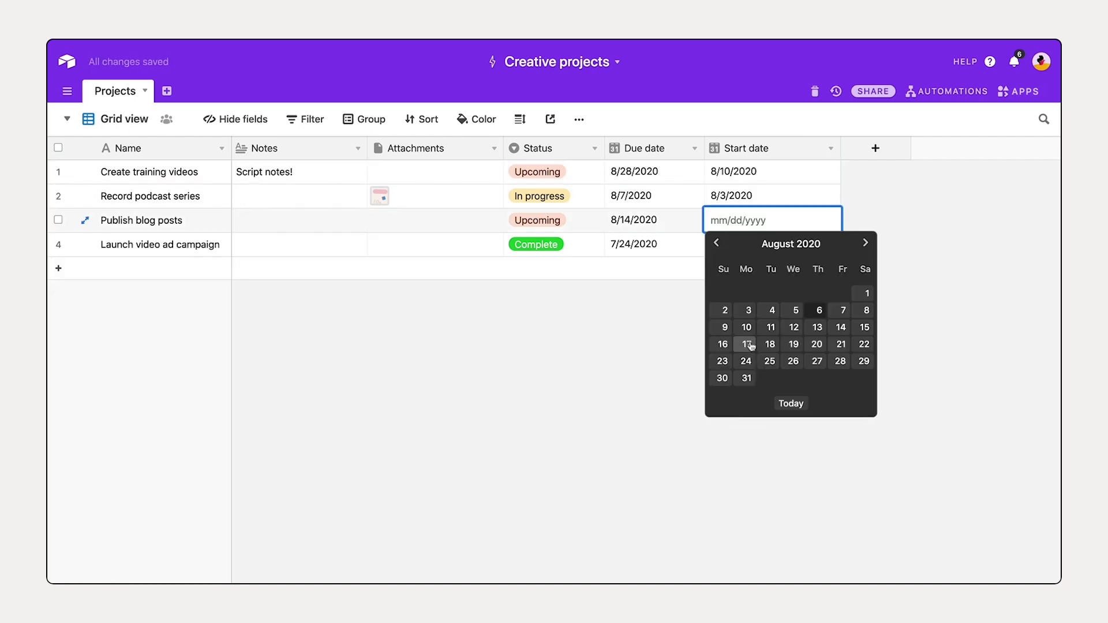
click(748, 310)
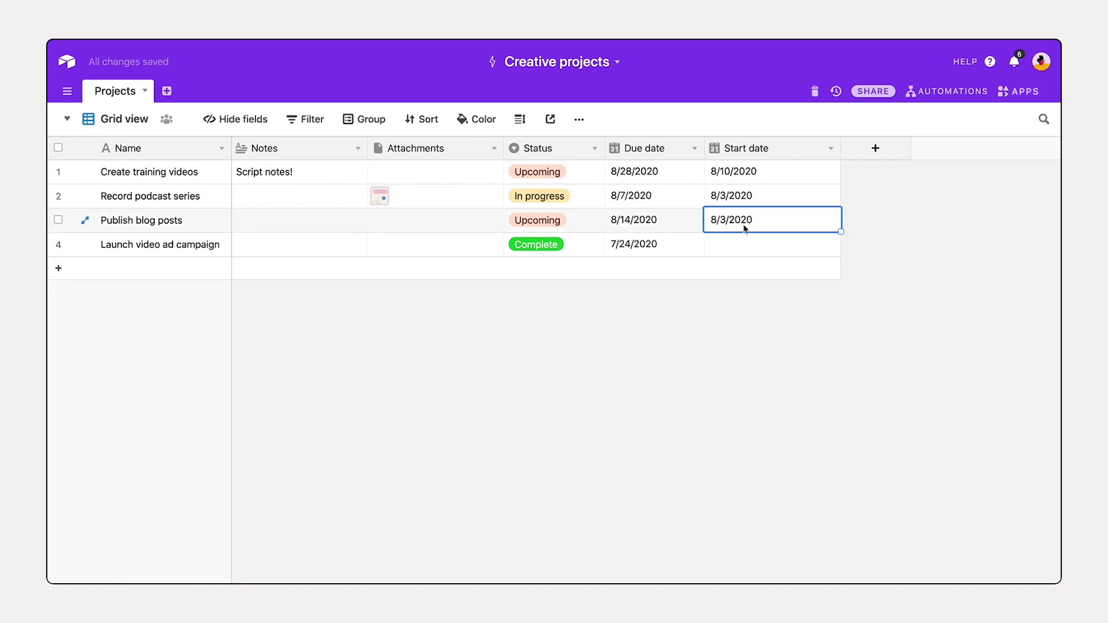
click(746, 326)
click(731, 248)
click(731, 248)
click(720, 271)
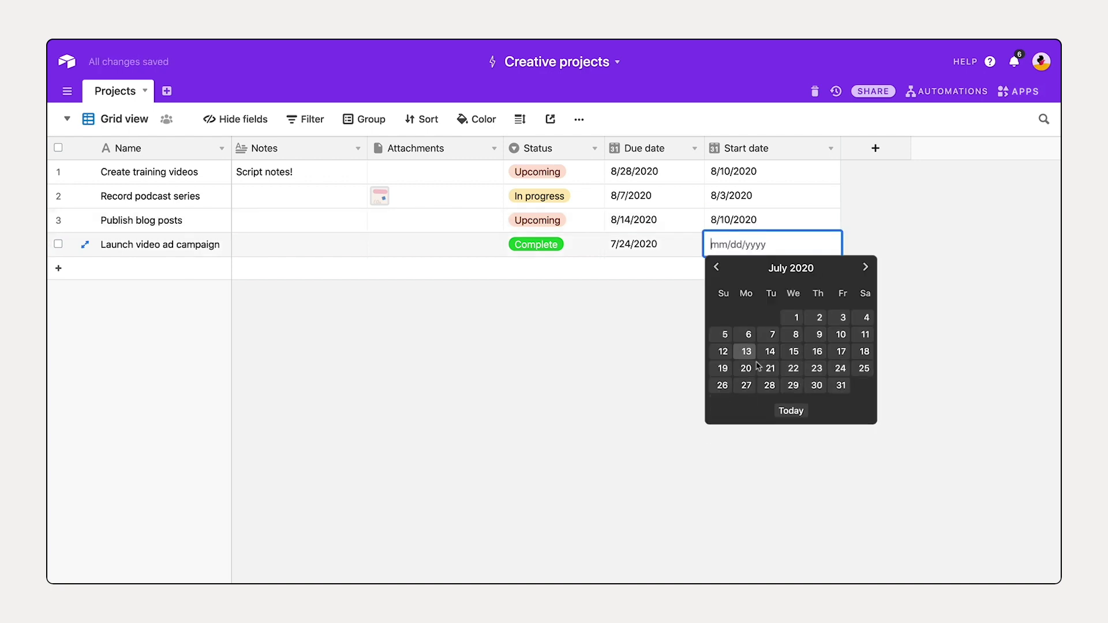
click(747, 366)
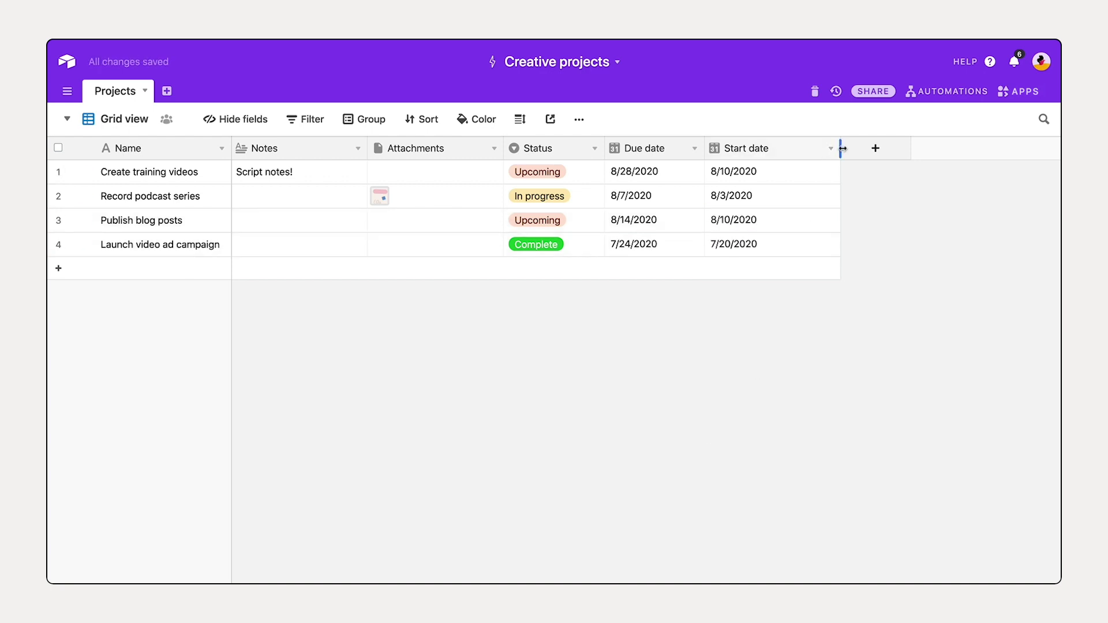
drag(840, 149, 812, 148)
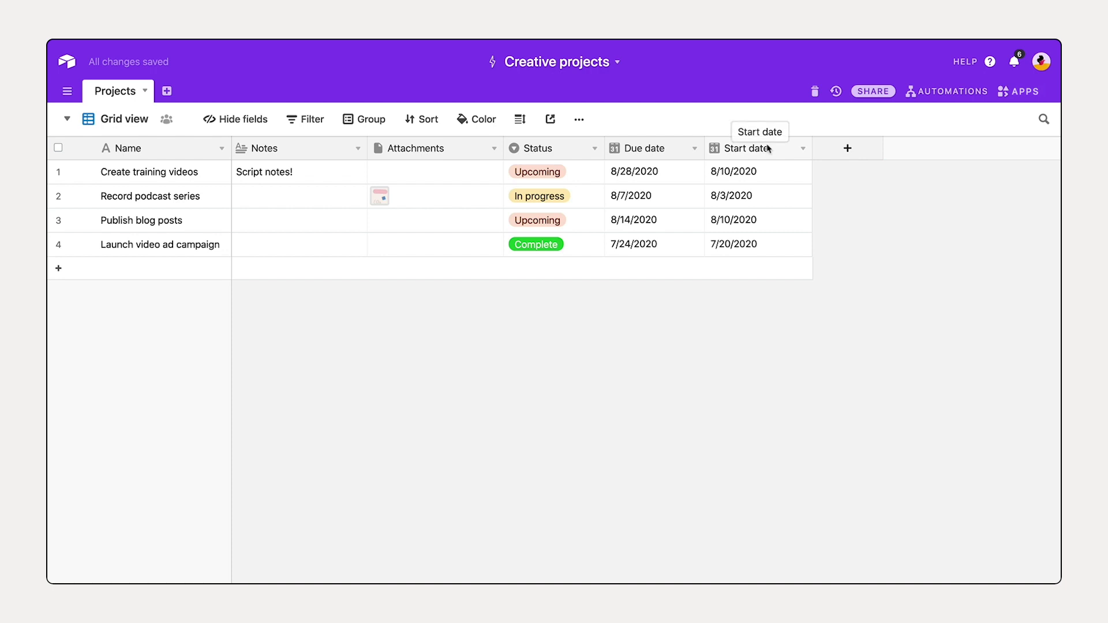
Step: Drag the Start date column in front of Due date
drag(737, 148, 649, 167)
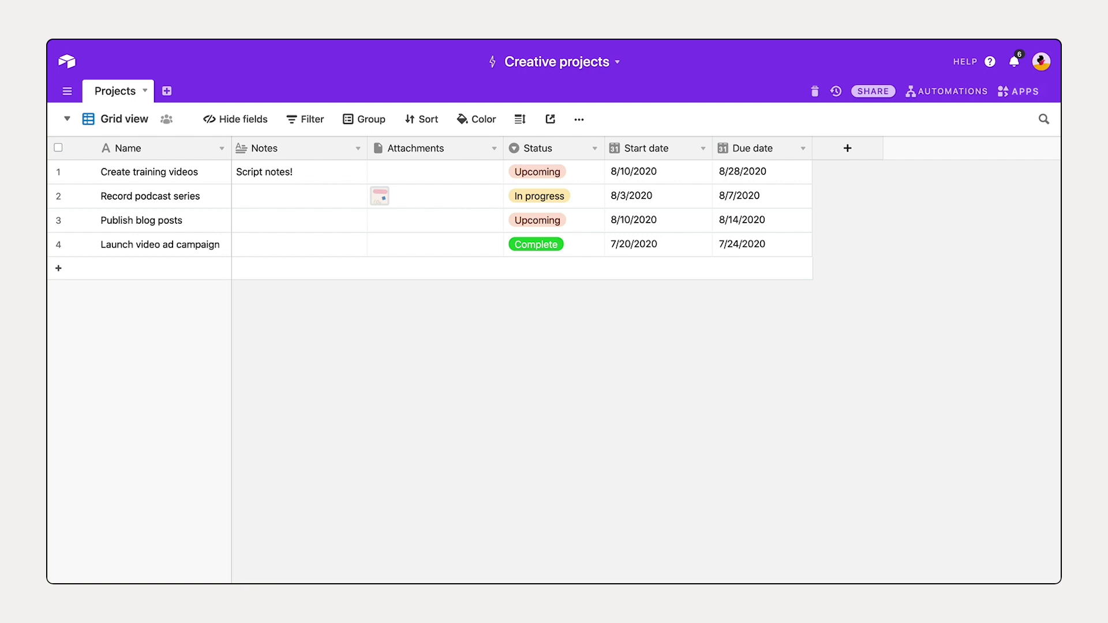
Step: Add a Budget field of Currency type
click(871, 147)
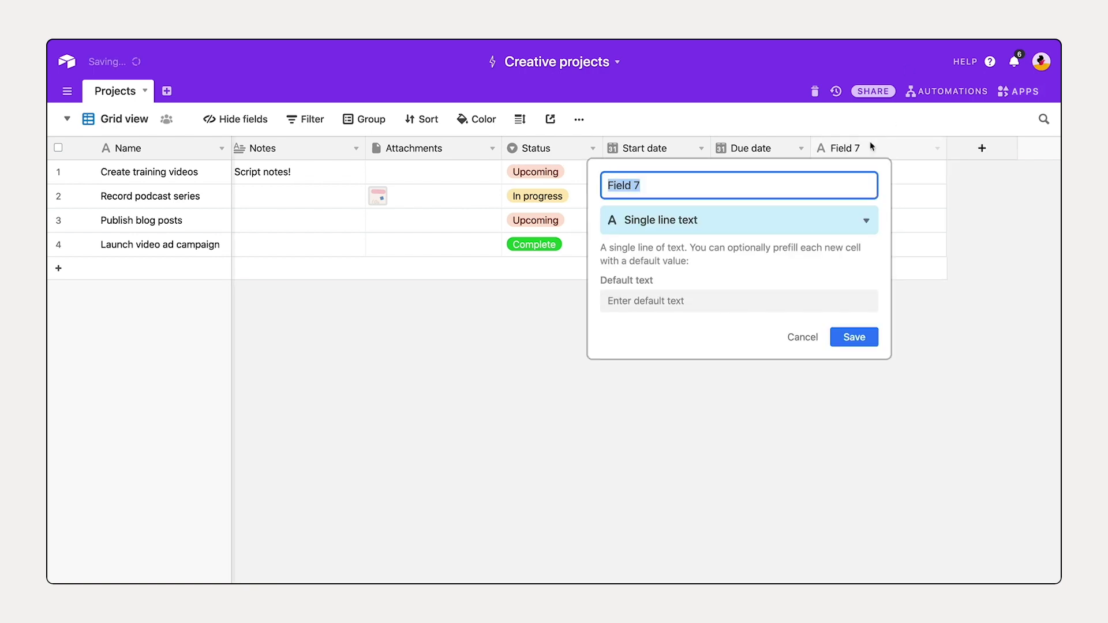
text(Budget)
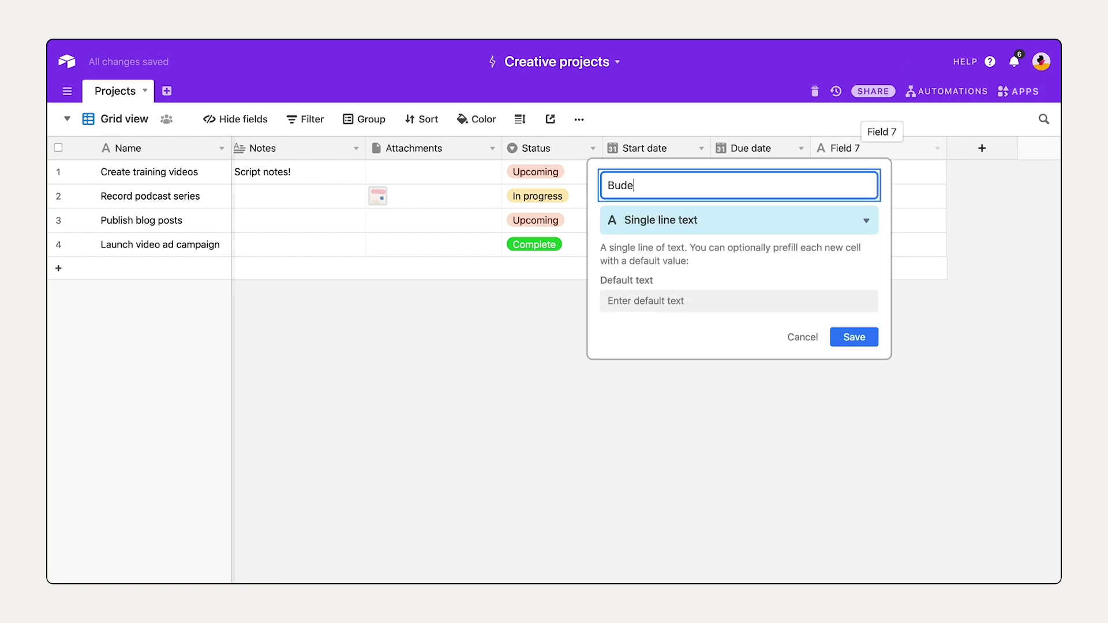
click(858, 227)
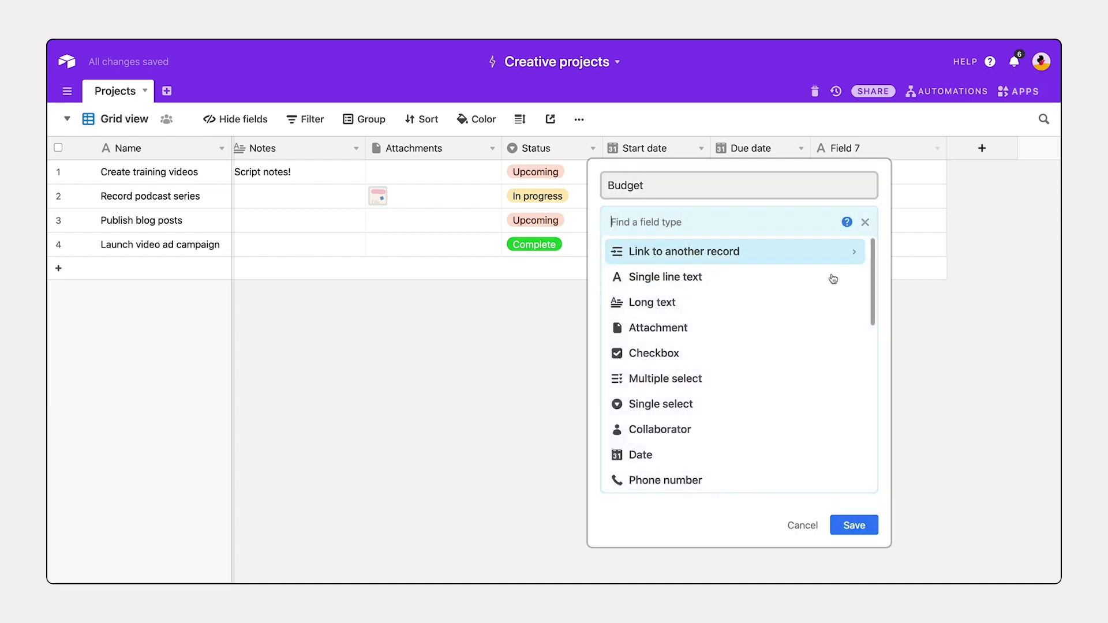
scroll(791, 388, down, 3)
click(779, 406)
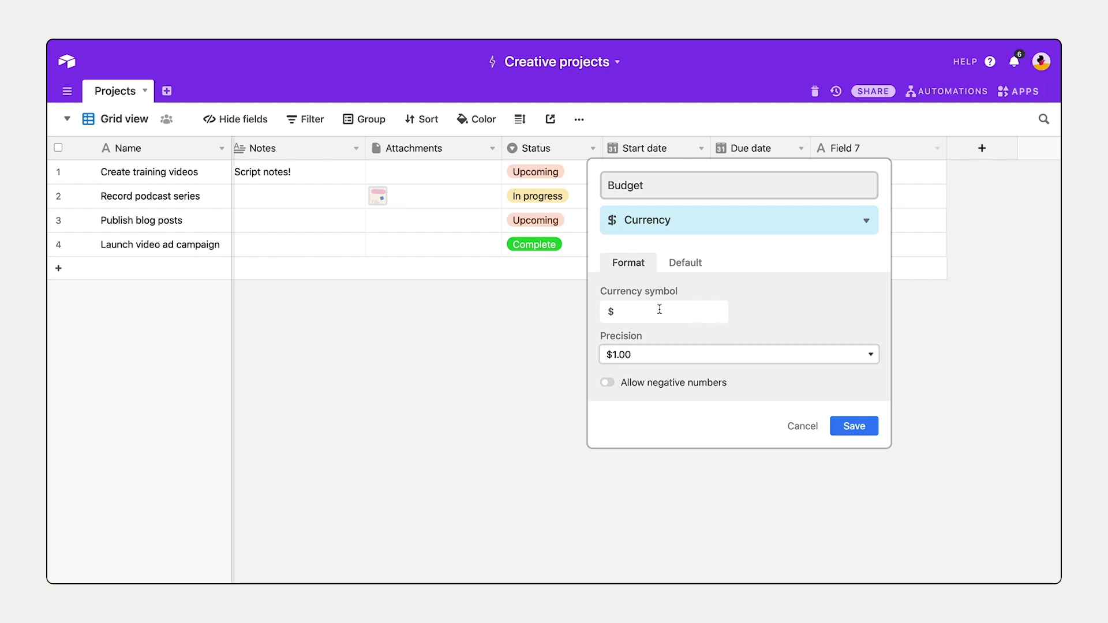
click(876, 428)
Step: Enter budgets 5000, 2500, 7200 and 4500 for the four projects and narrow the column
click(889, 180)
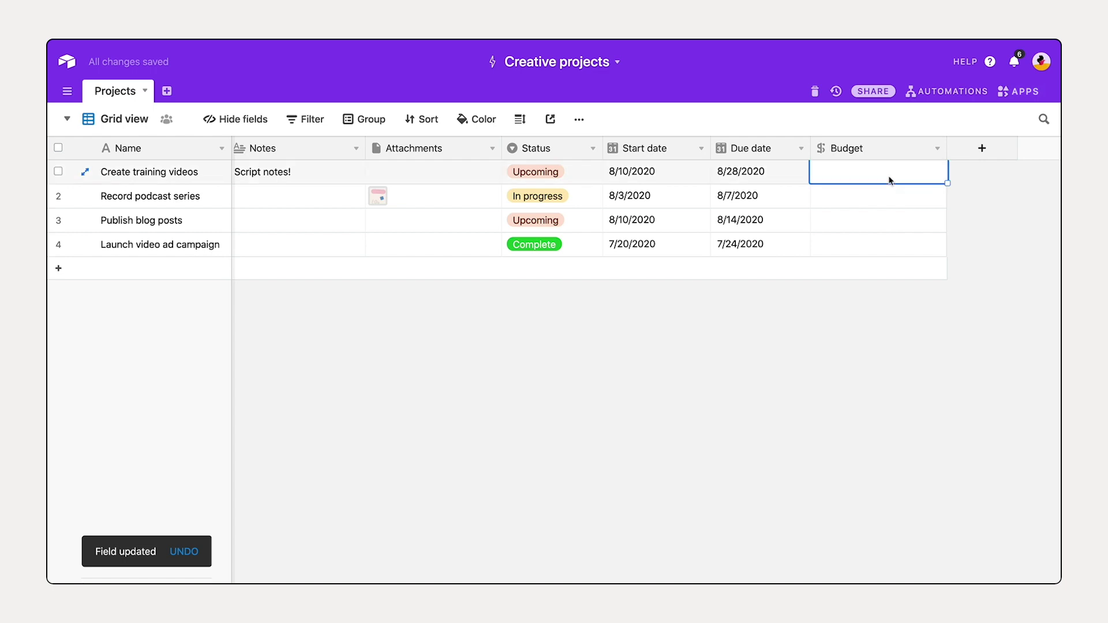
text(5000)
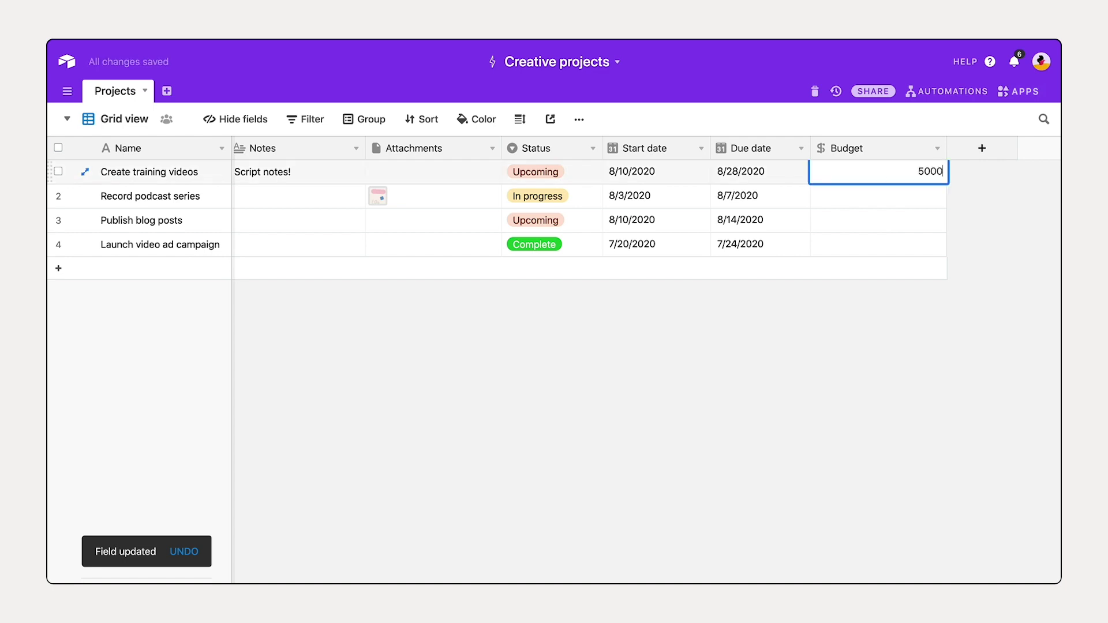
click(881, 196)
text(2500)
click(862, 225)
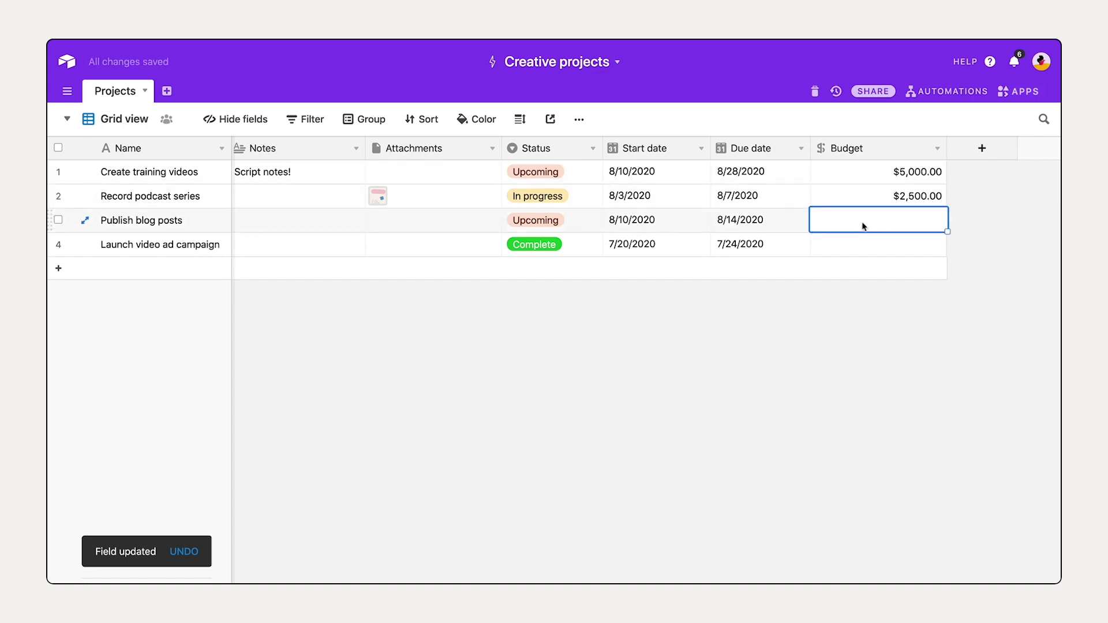
text(7200)
click(853, 247)
text(4500)
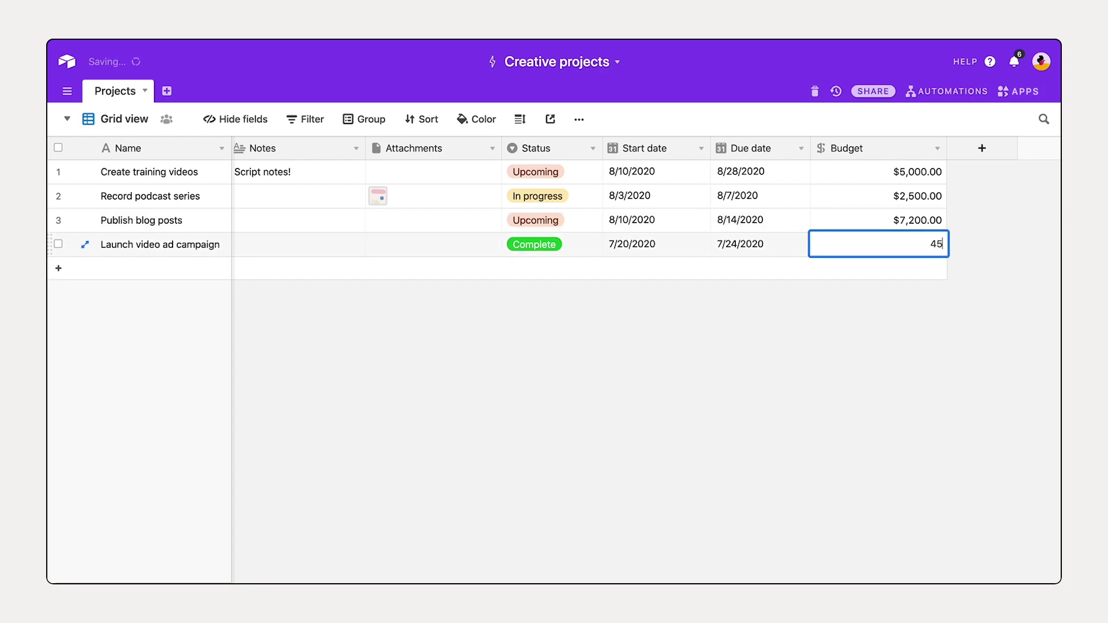
click(851, 297)
drag(947, 143, 899, 148)
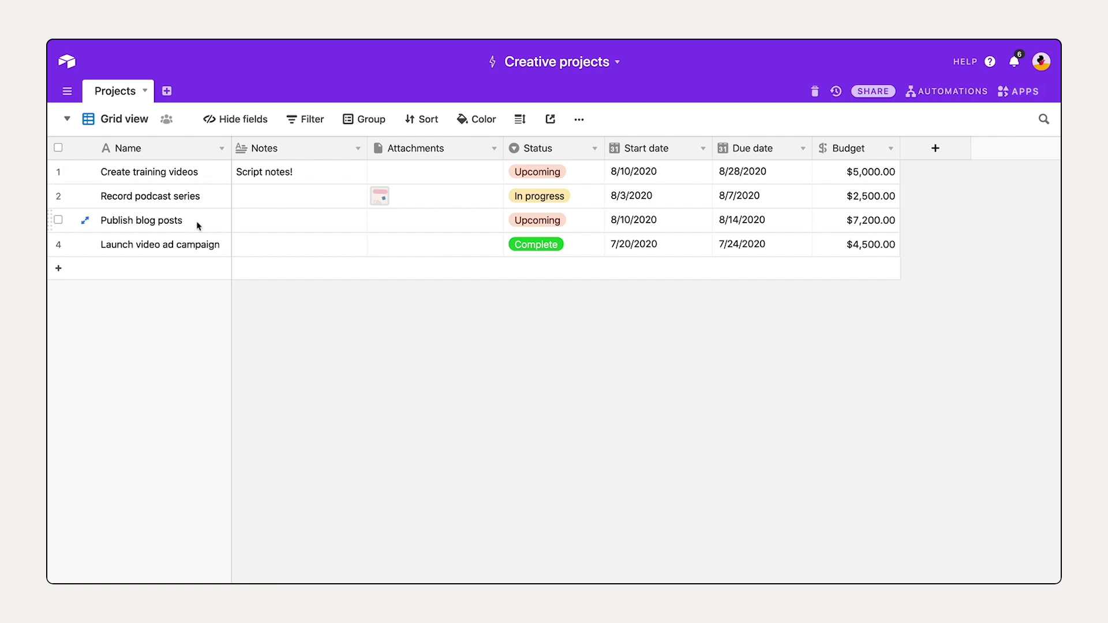
click(954, 155)
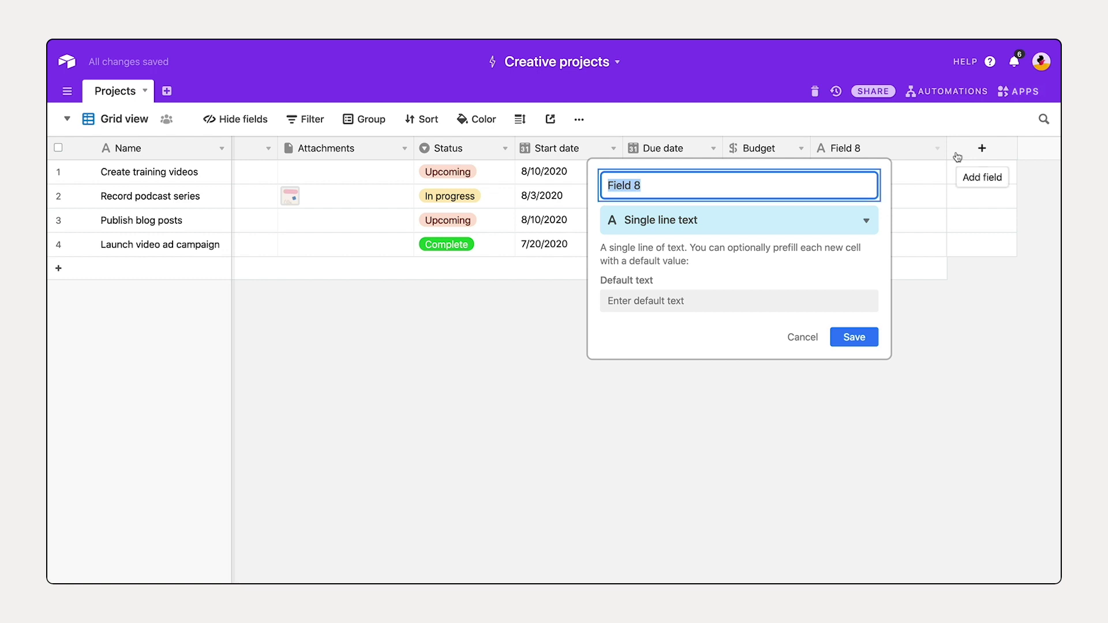
Step: Add a single-select Type field to Projects with the choices Video, Podcast and Blog
text(Type)
click(852, 220)
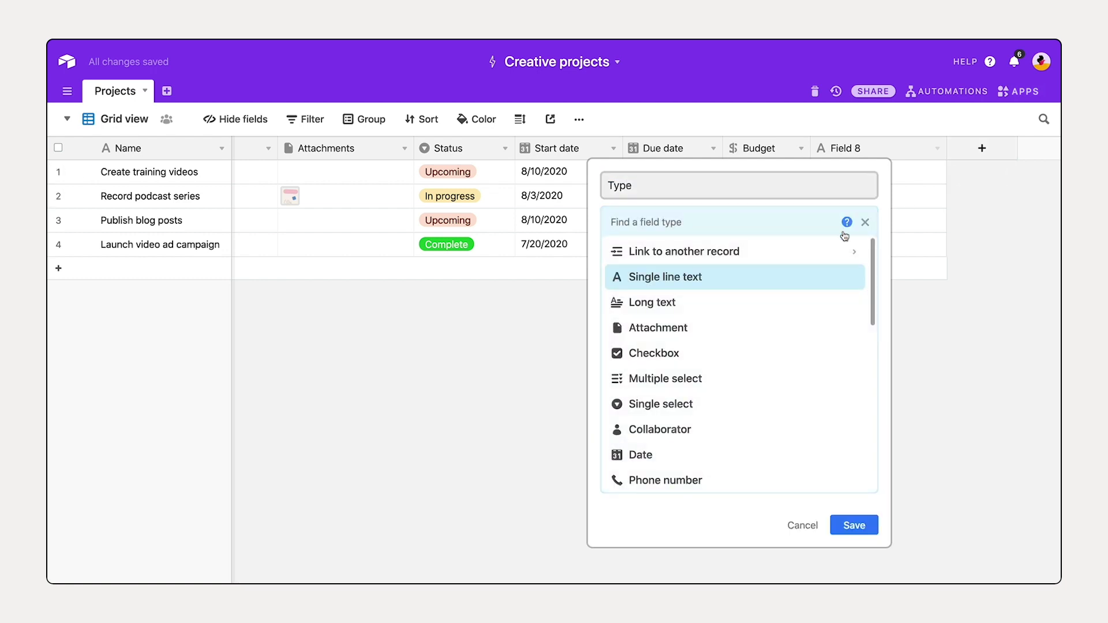
click(791, 398)
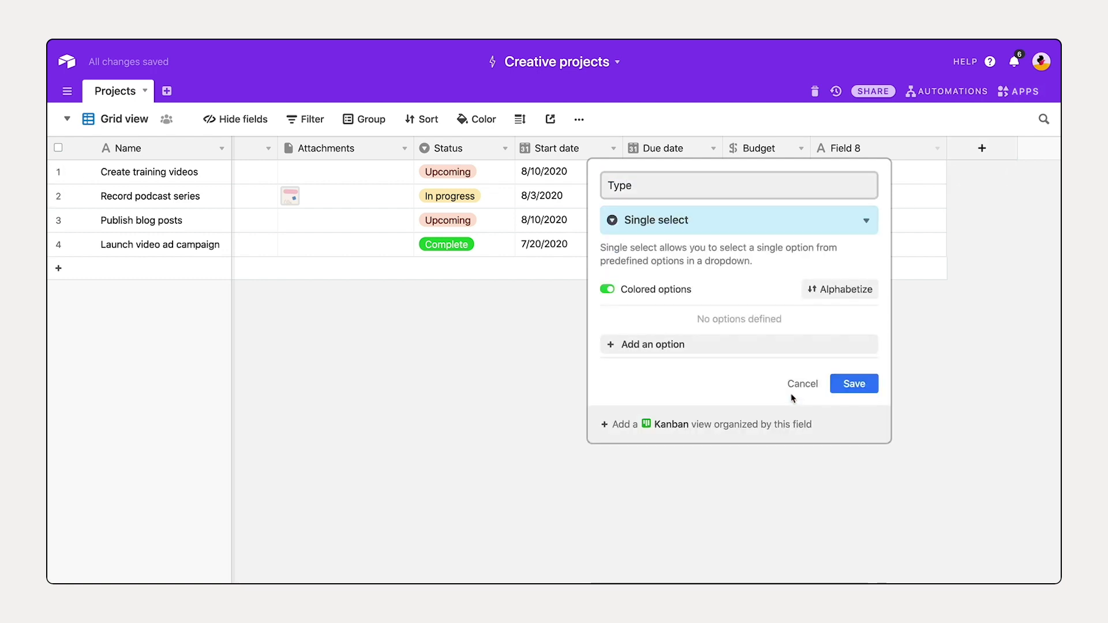
click(739, 346)
text(Video)
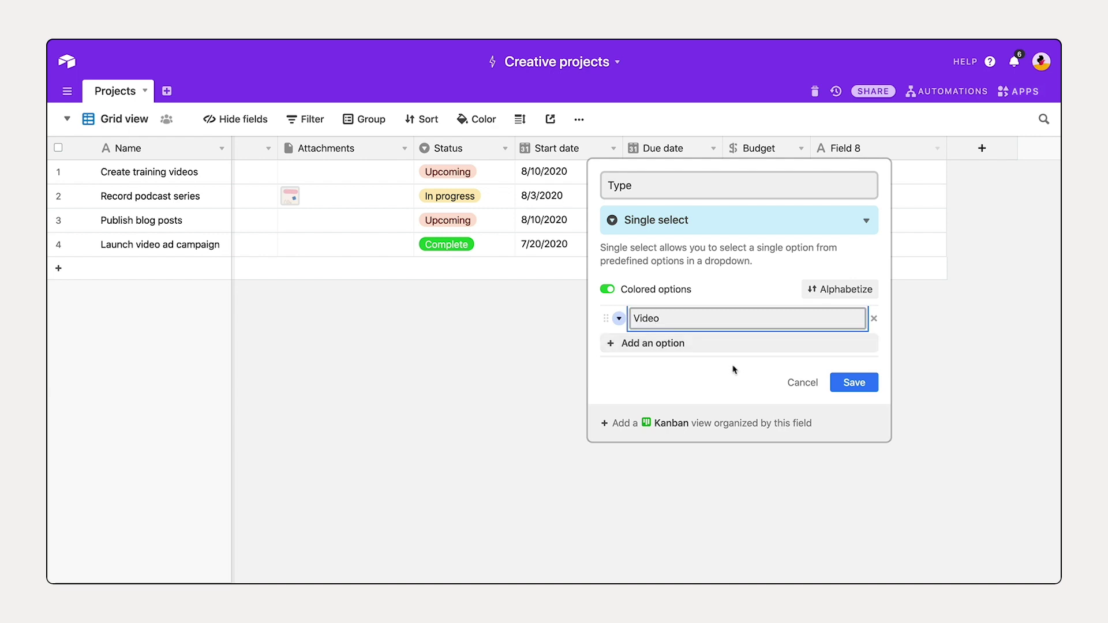
click(707, 343)
text(Podcast)
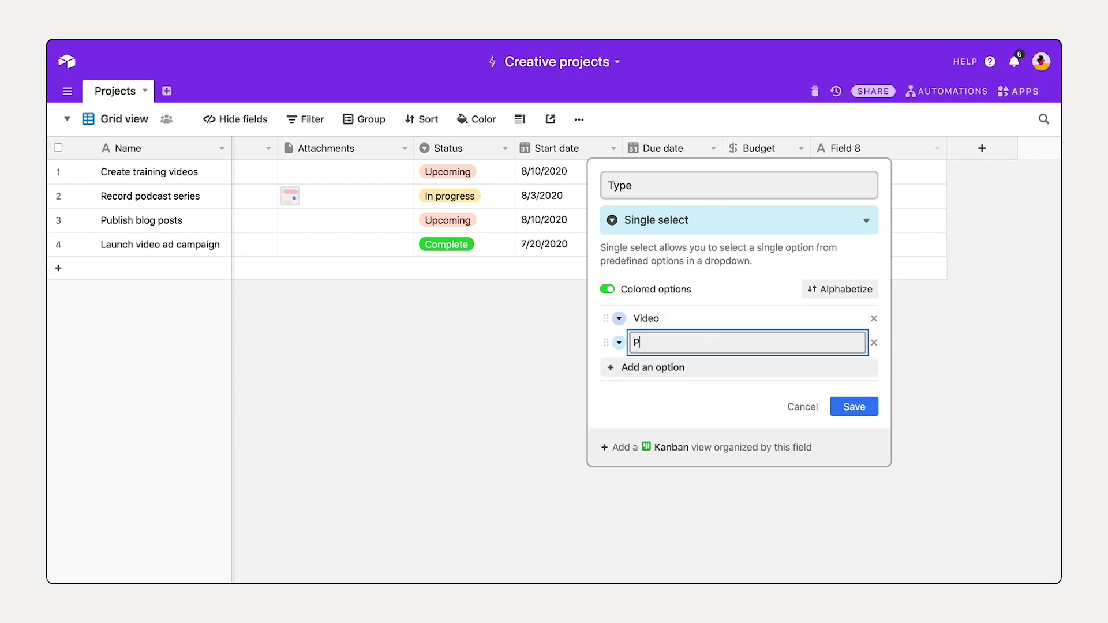
click(667, 367)
text(Blog)
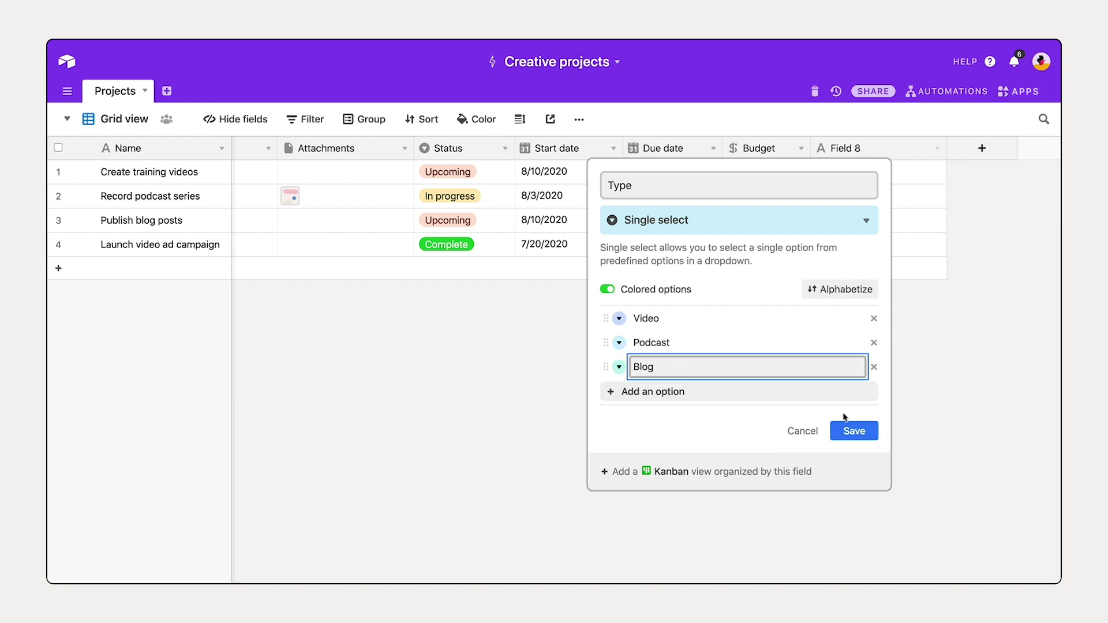
click(854, 430)
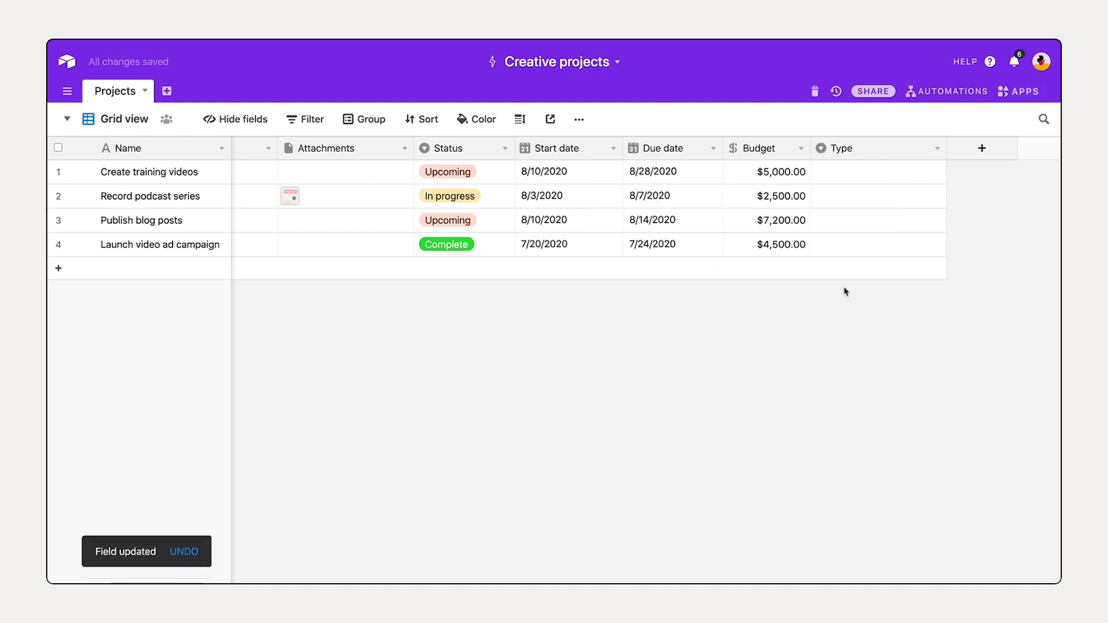
Step: Set project Types: training videos Video, podcast series Podcast, blog posts Blog, ad campaign Video
click(846, 171)
click(847, 172)
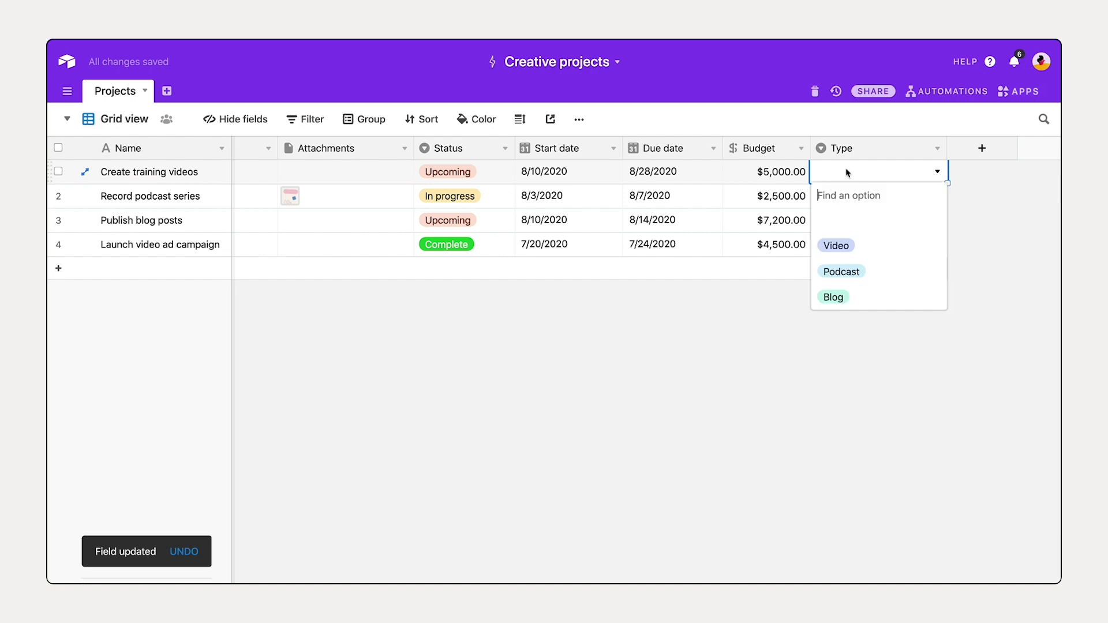
click(850, 245)
double_click(857, 207)
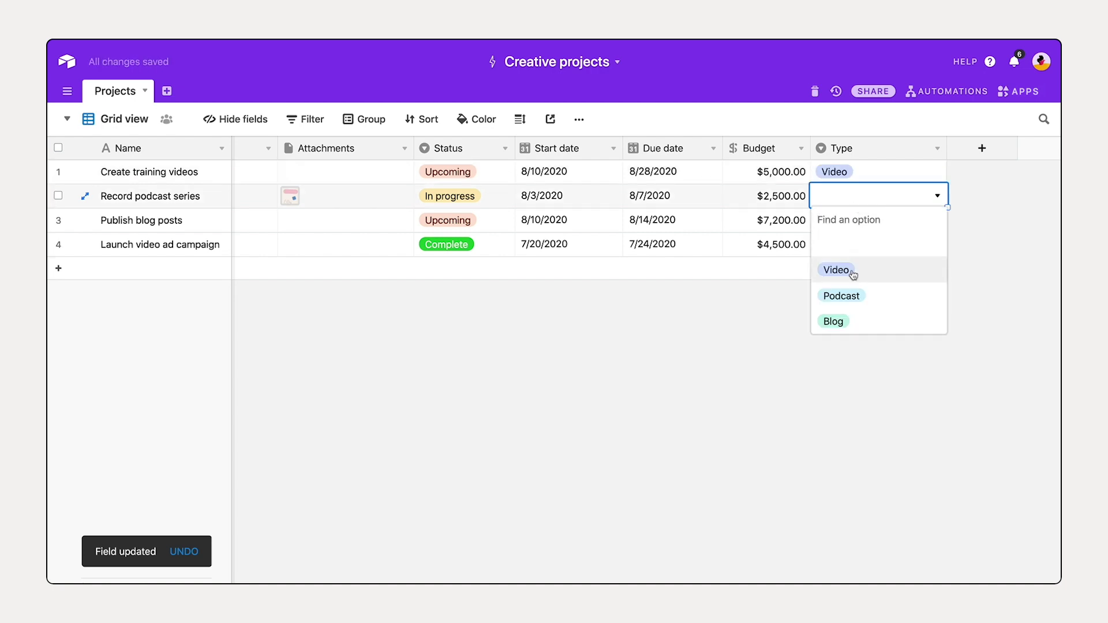
click(841, 294)
double_click(851, 223)
click(837, 345)
double_click(843, 248)
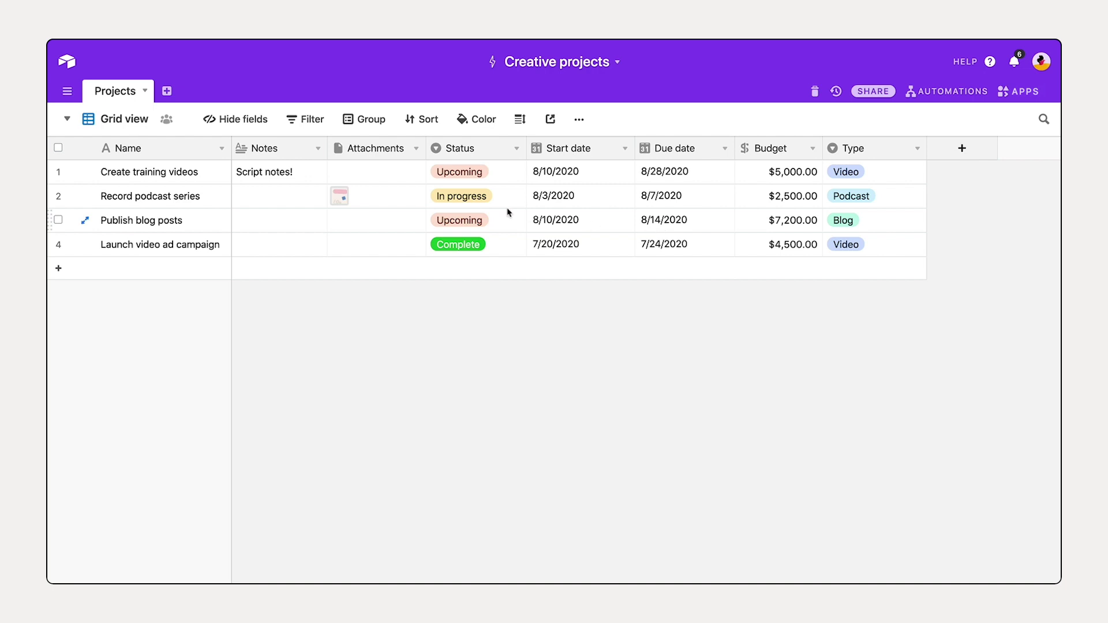
Step: Create an empty table named Tasks in the Creative projects base
click(167, 92)
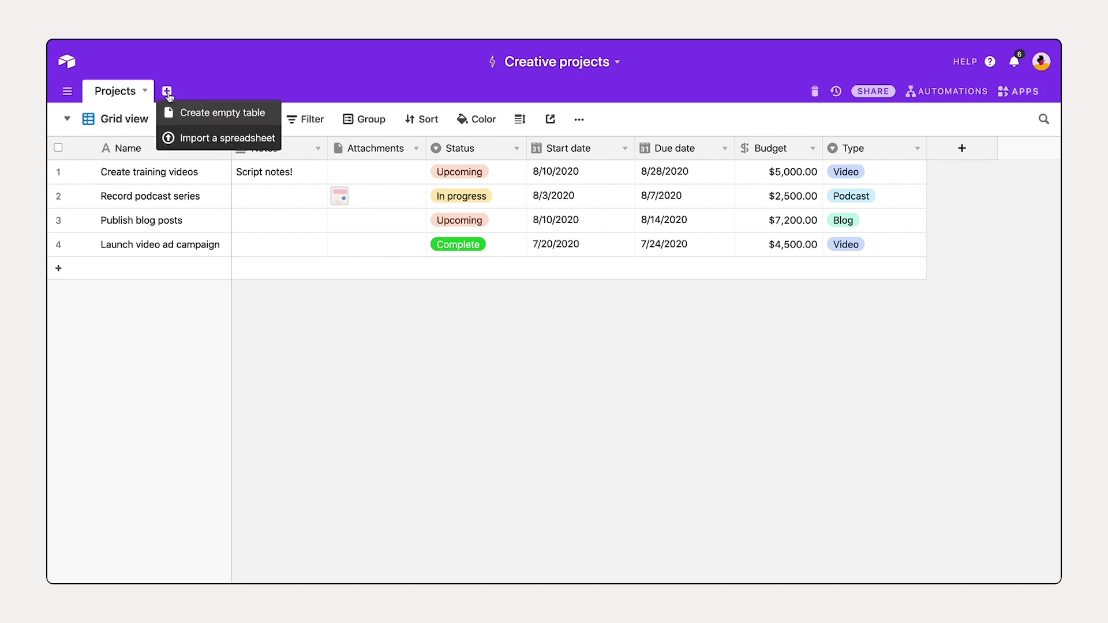
click(267, 116)
text(Tas)
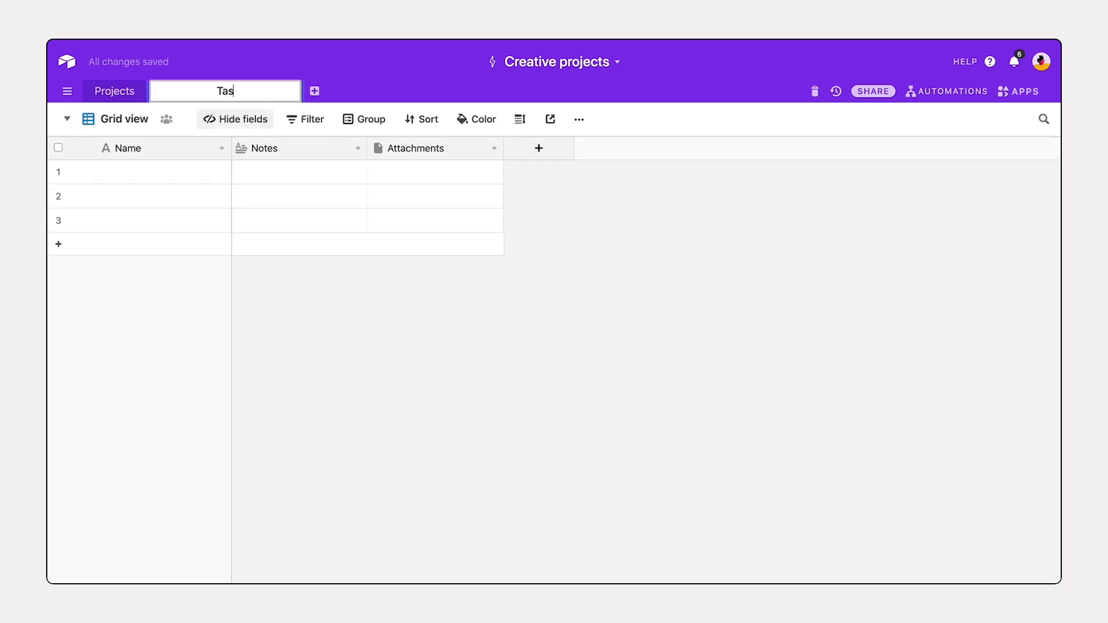
text(ks)
key(Return)
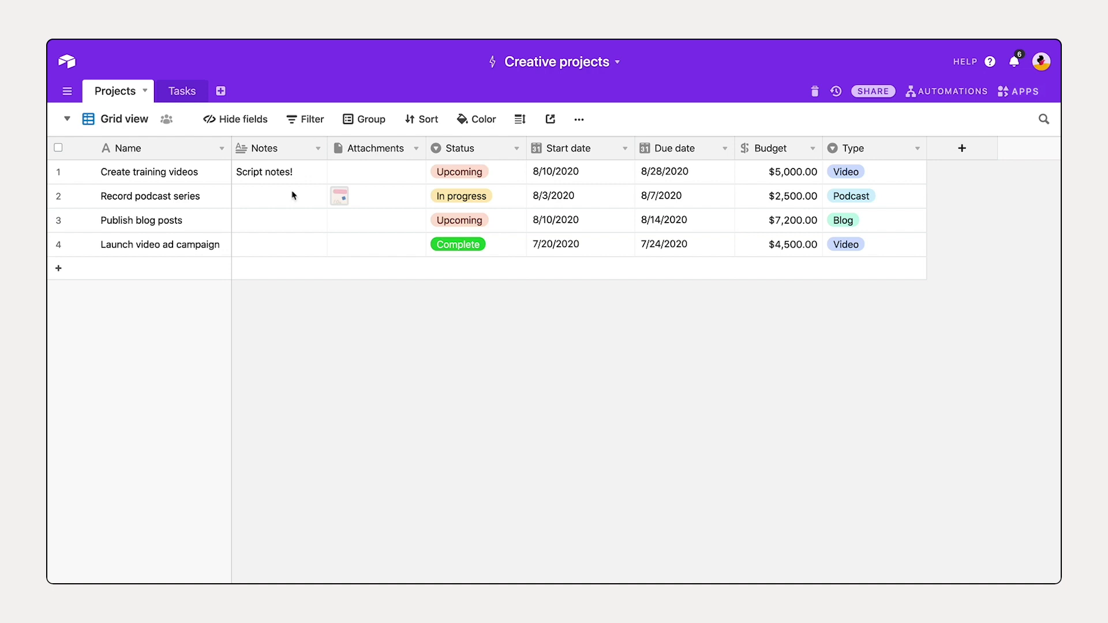
Step: Paste Write script, Create graphics, Define training goals and Record video into the Tasks Name column
click(181, 96)
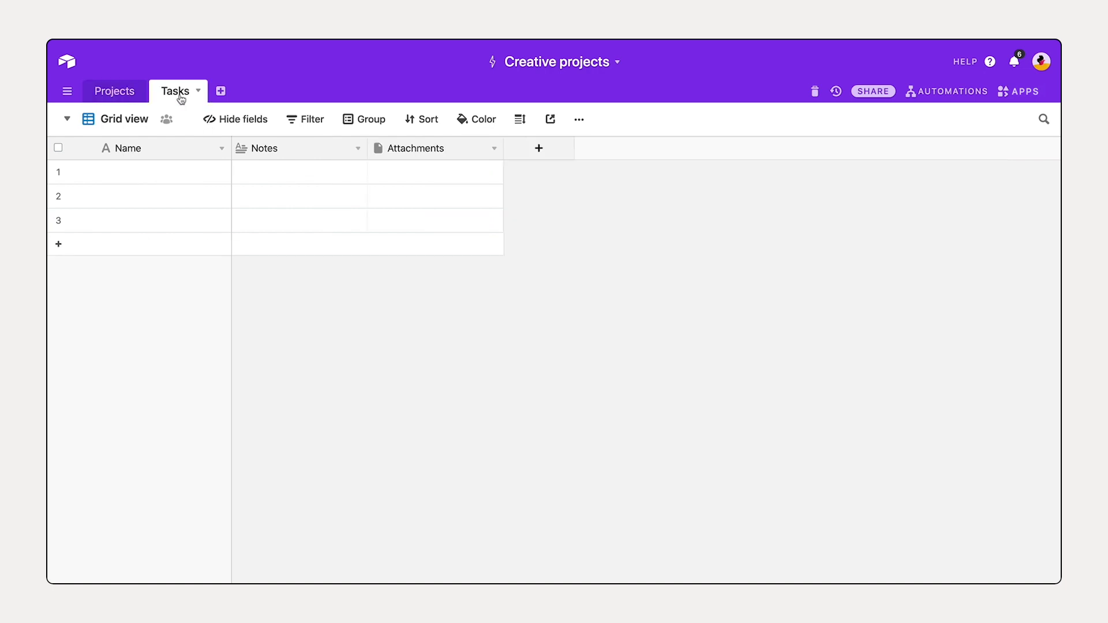
click(134, 173)
key(ctrl+v)
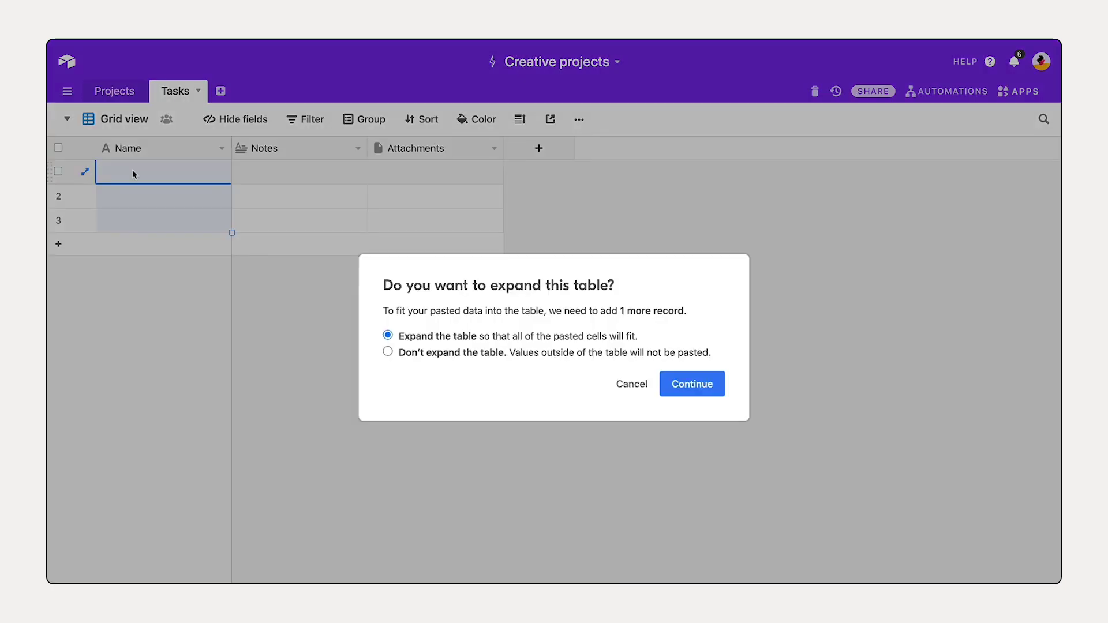
click(695, 382)
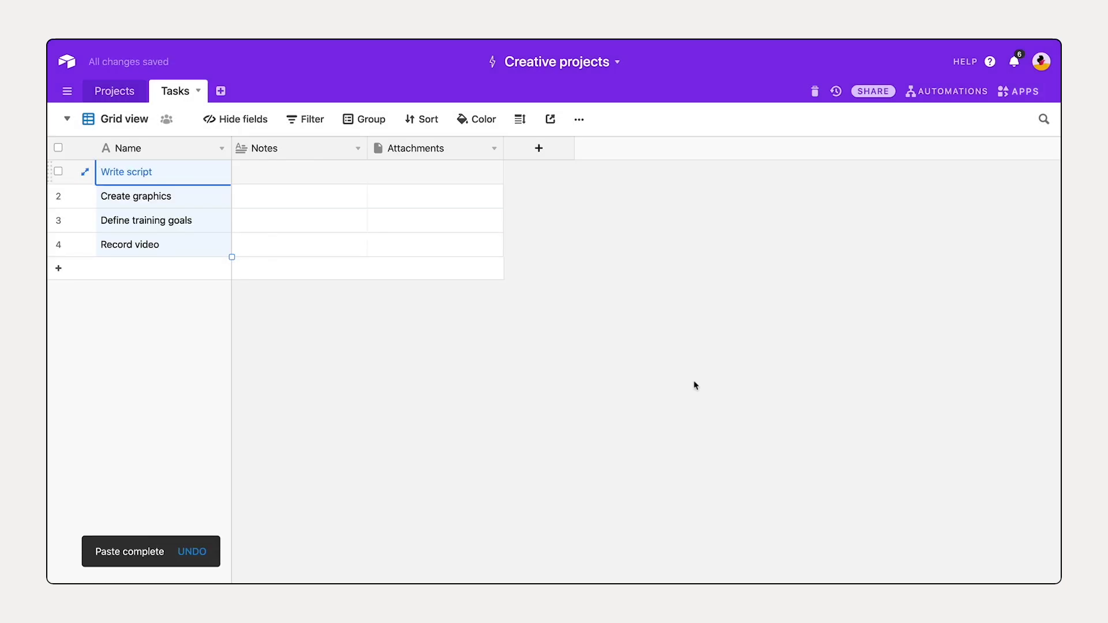
click(579, 383)
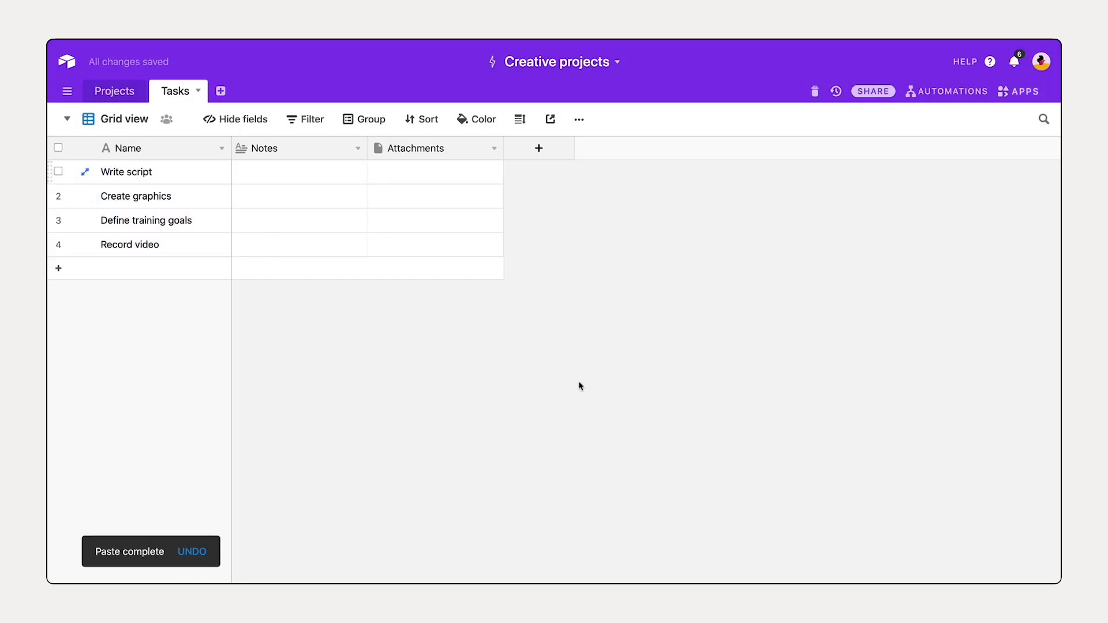
Step: Delete the Notes and Attachments fields from the Tasks table
click(358, 150)
click(302, 477)
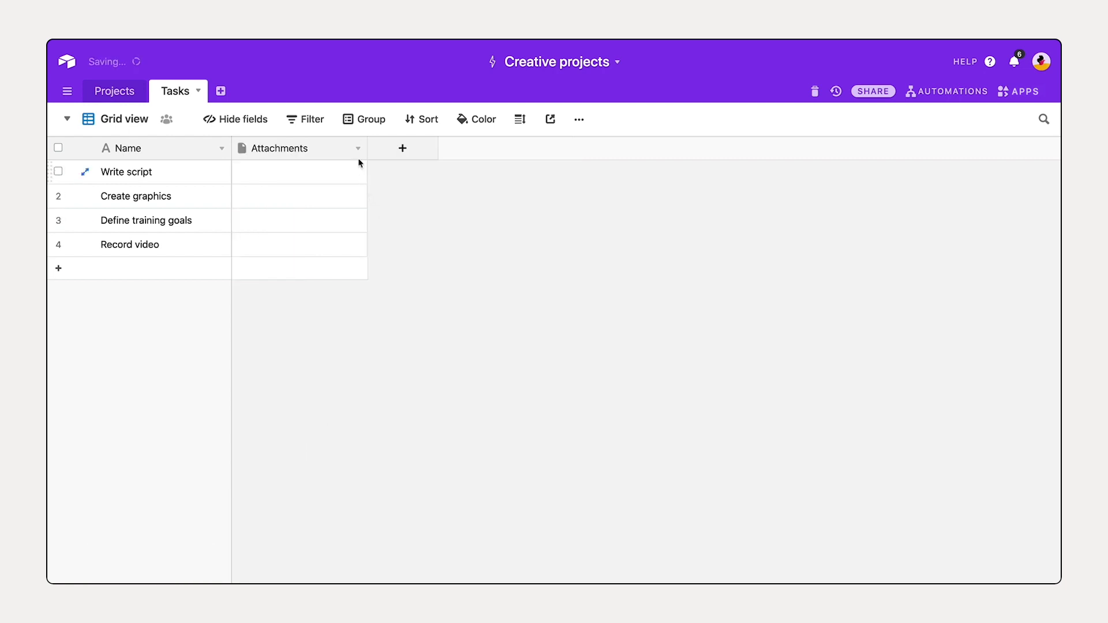
click(358, 149)
click(342, 476)
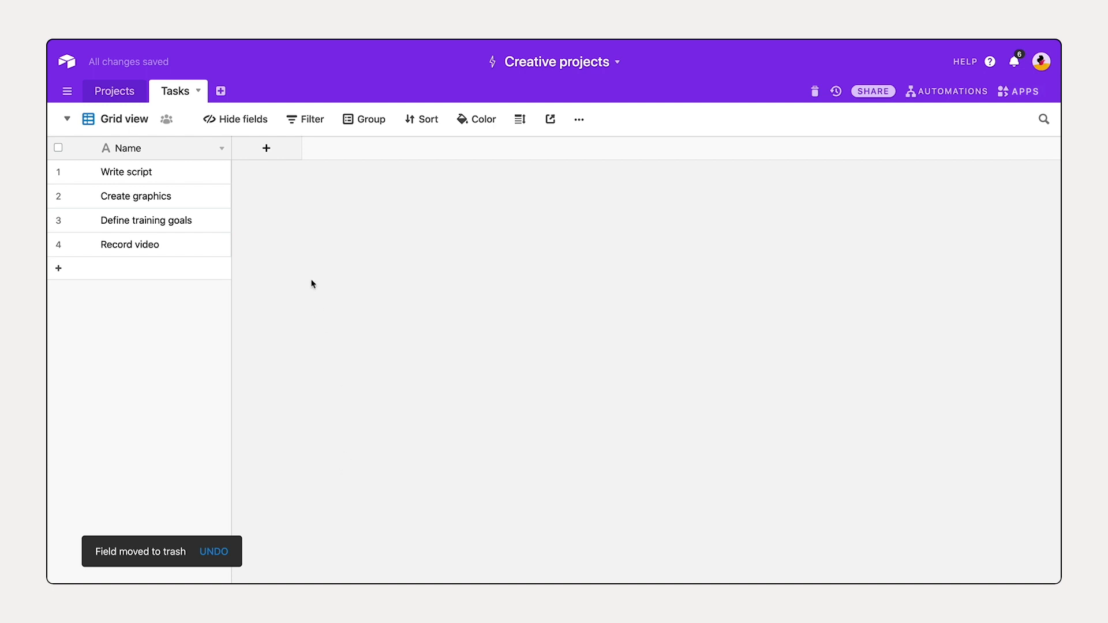
Step: Add a Complete? checkbox field to Tasks with the purple checkmark style
click(283, 152)
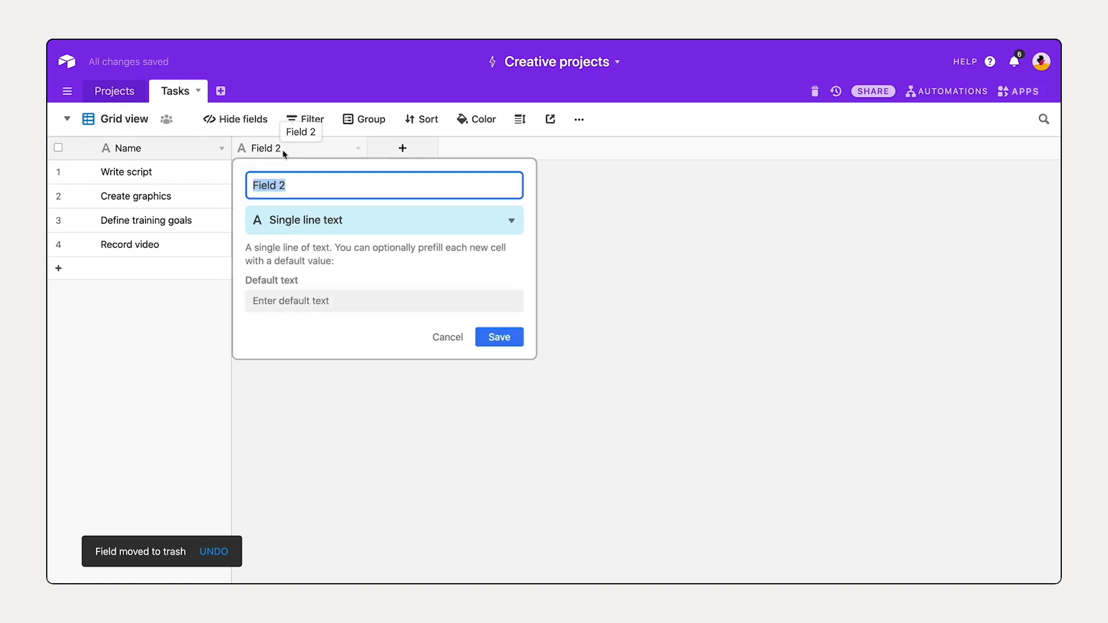
text(Complete?)
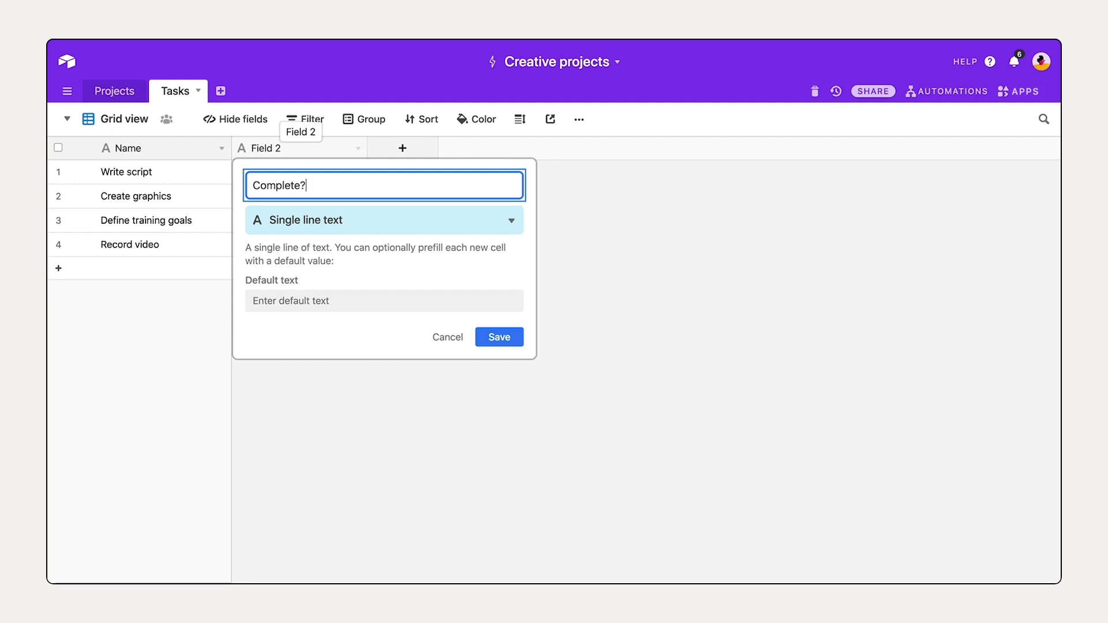
click(369, 222)
text(ch)
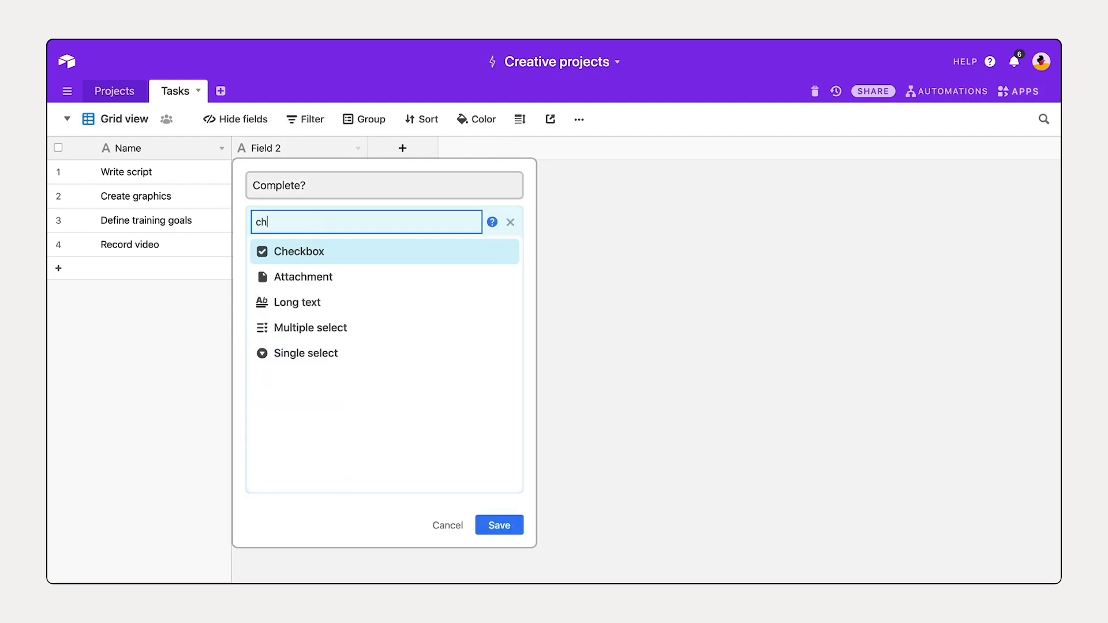
text(e)
click(368, 254)
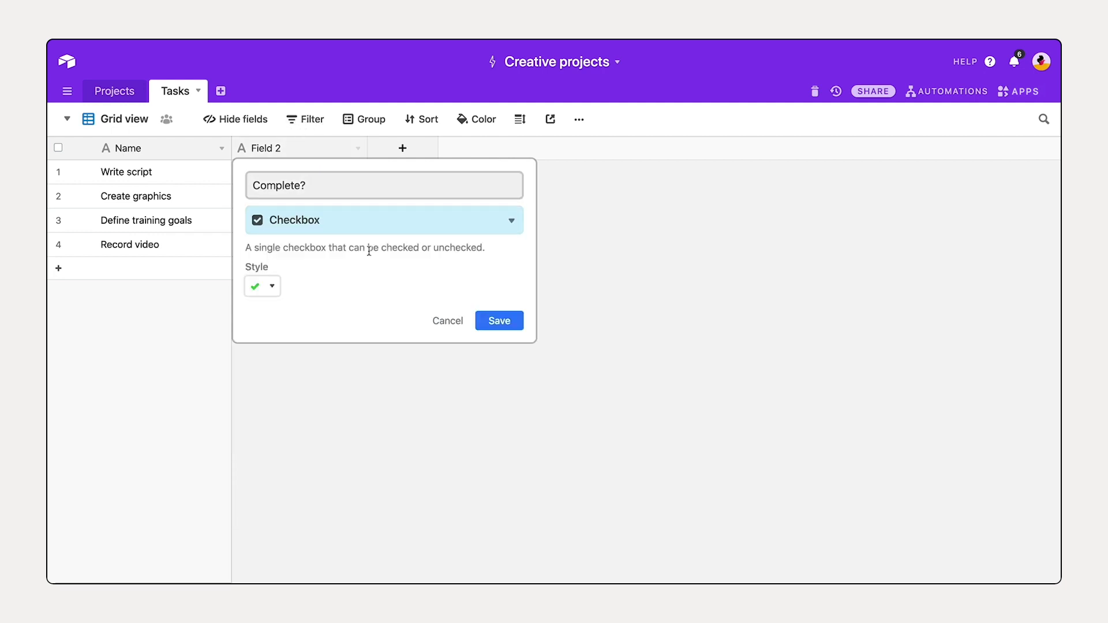
click(273, 286)
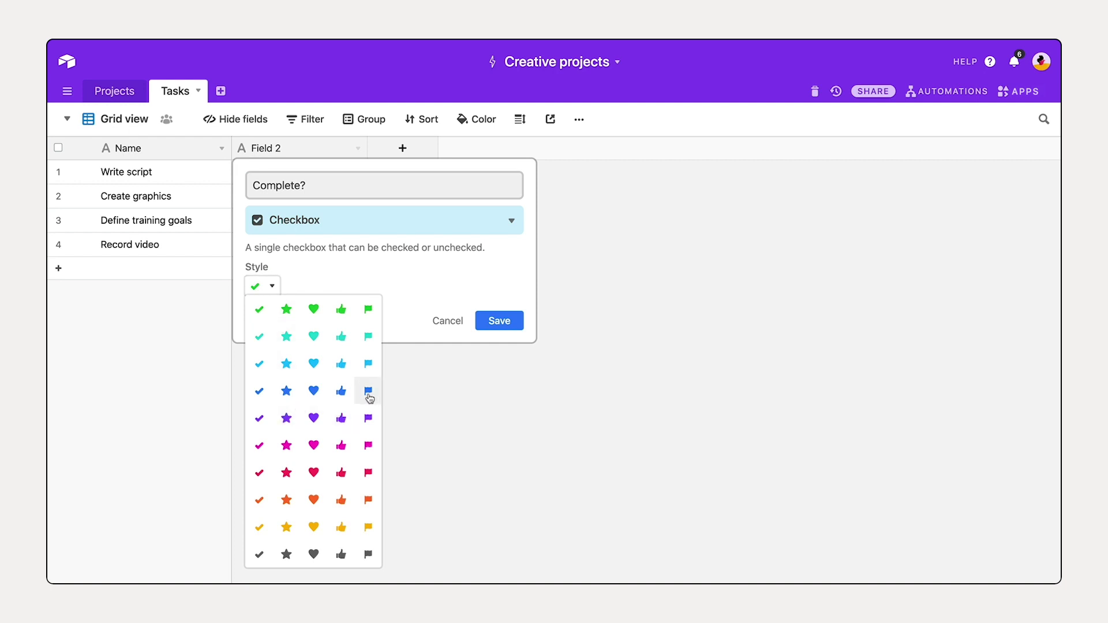
click(258, 425)
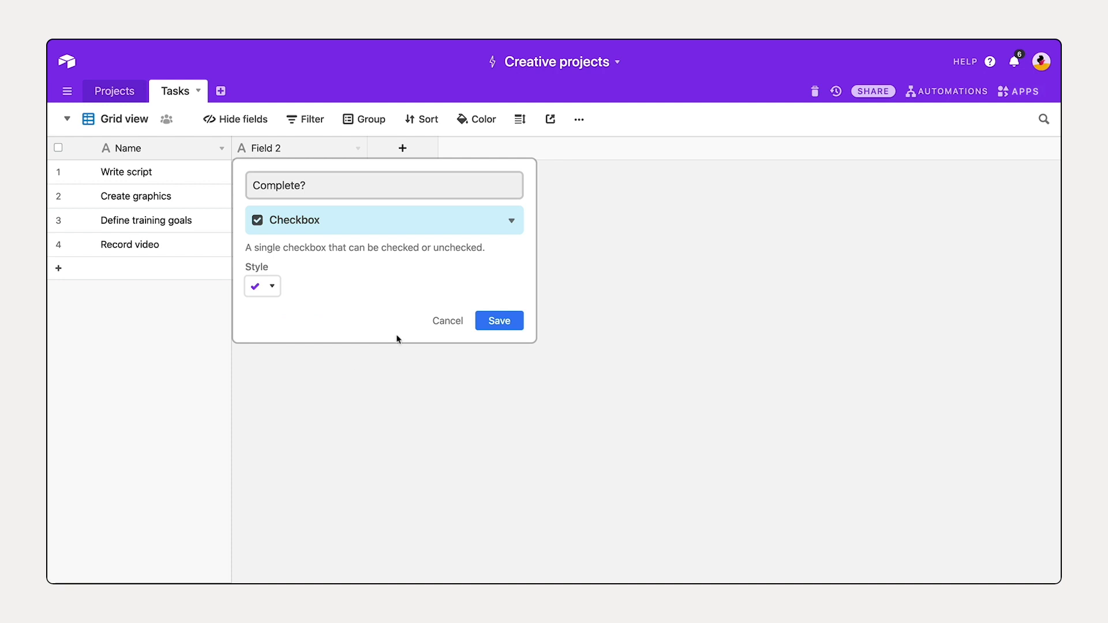
click(499, 321)
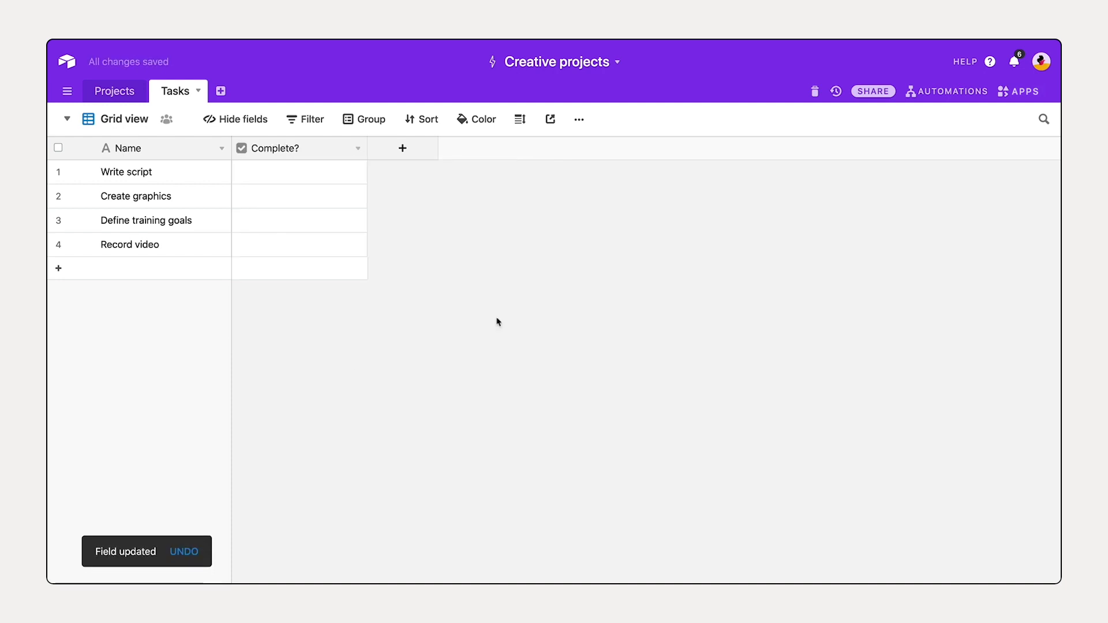
Step: Mark Write script and Create graphics as complete
click(299, 173)
click(299, 196)
click(443, 215)
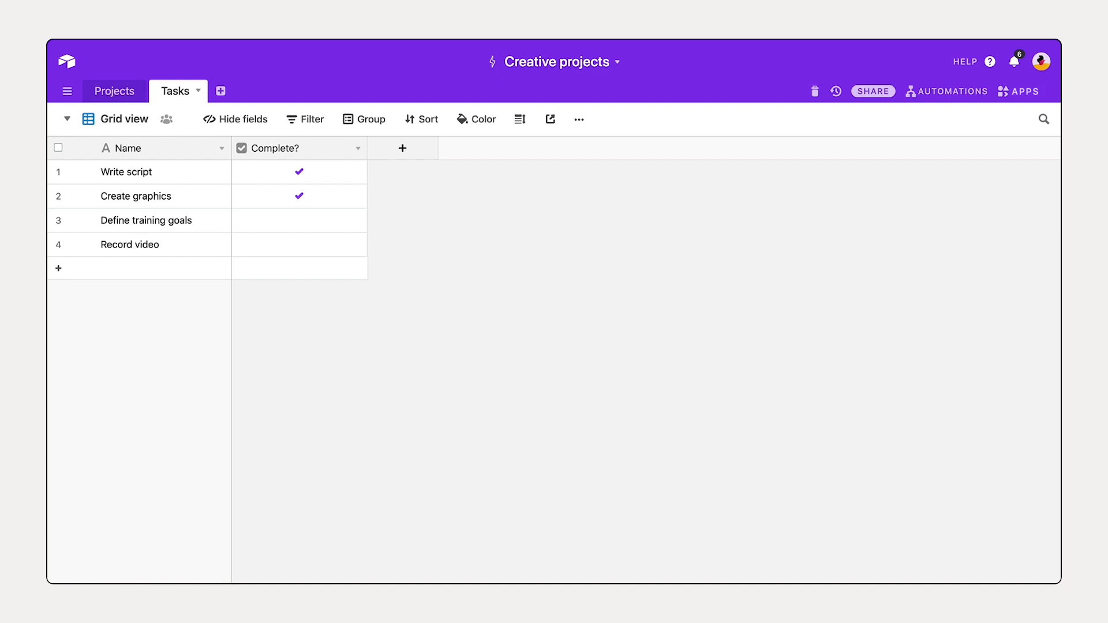
Step: Add a Tasks field to Projects that links to records in the Tasks table
click(131, 97)
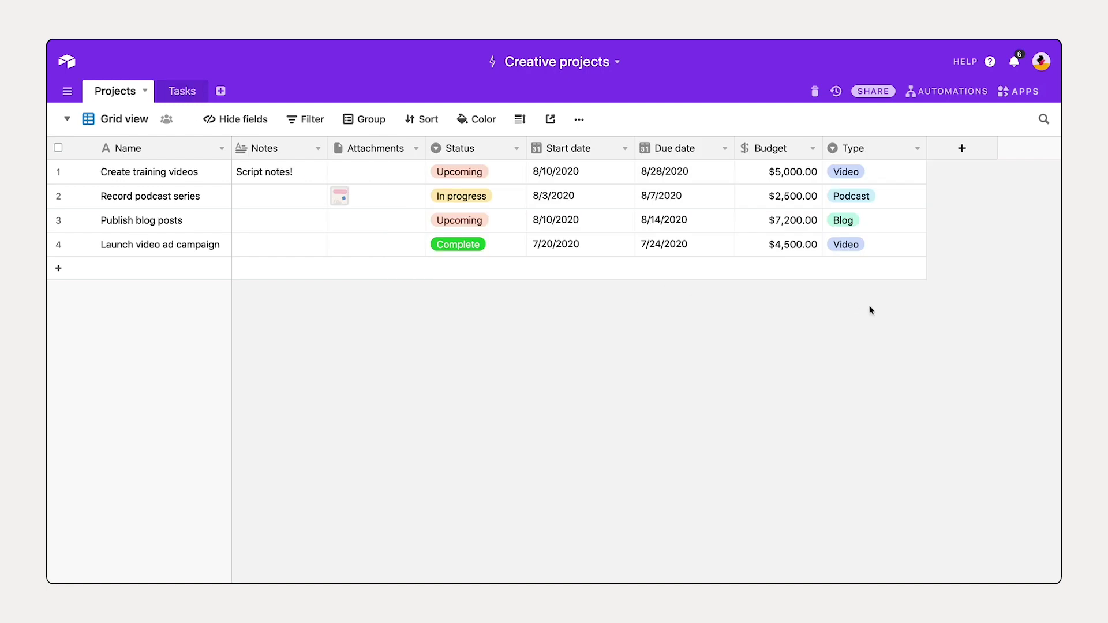
click(973, 151)
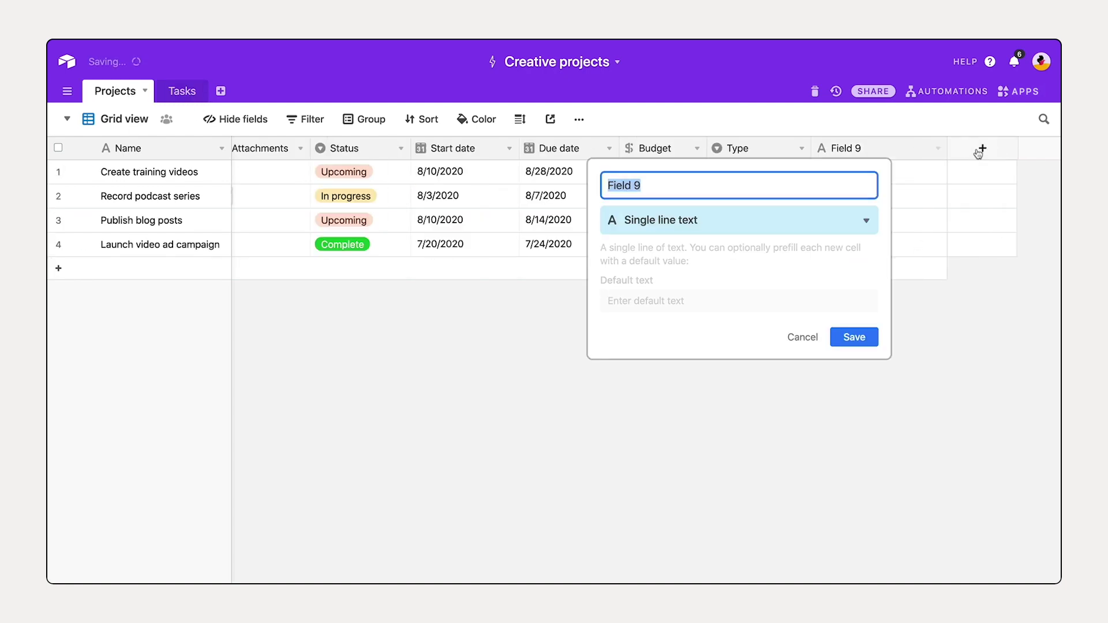
text(Tasks)
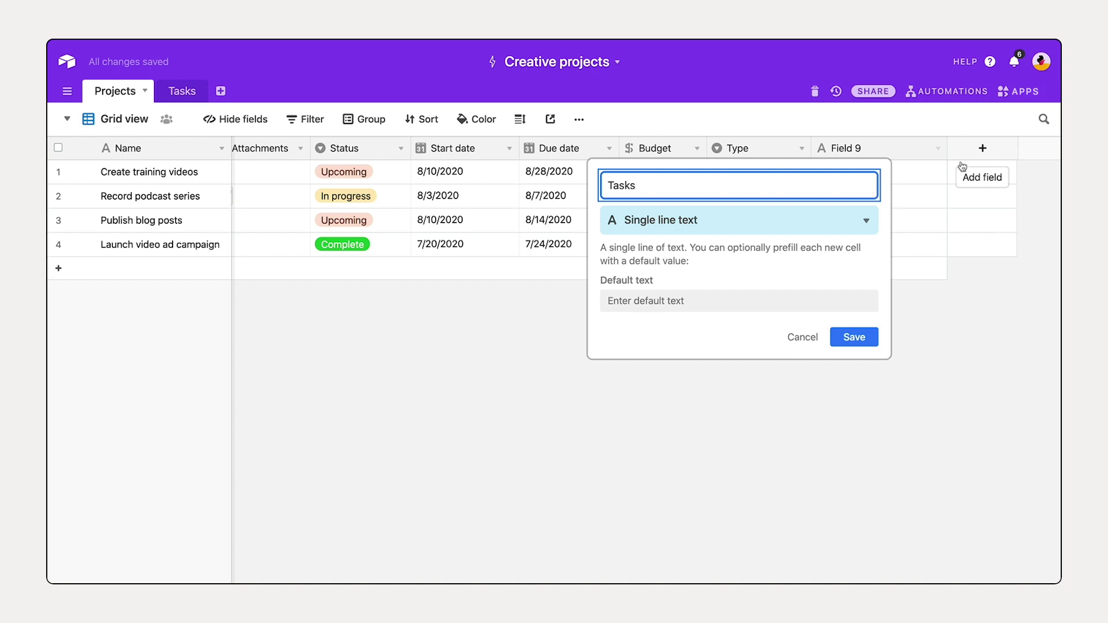
click(866, 221)
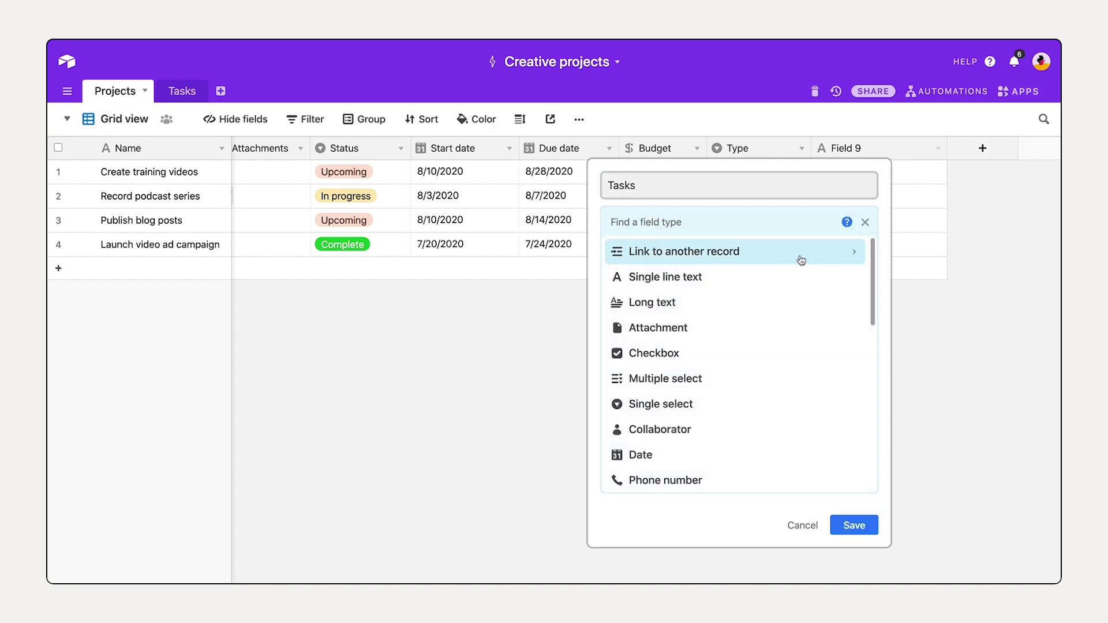
click(841, 256)
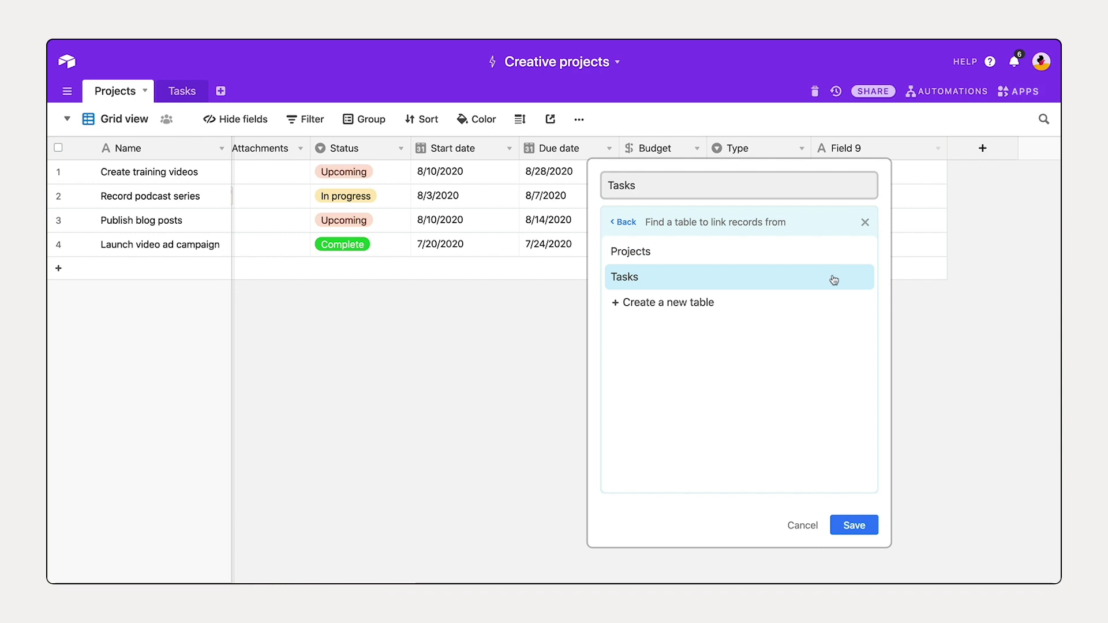
click(834, 280)
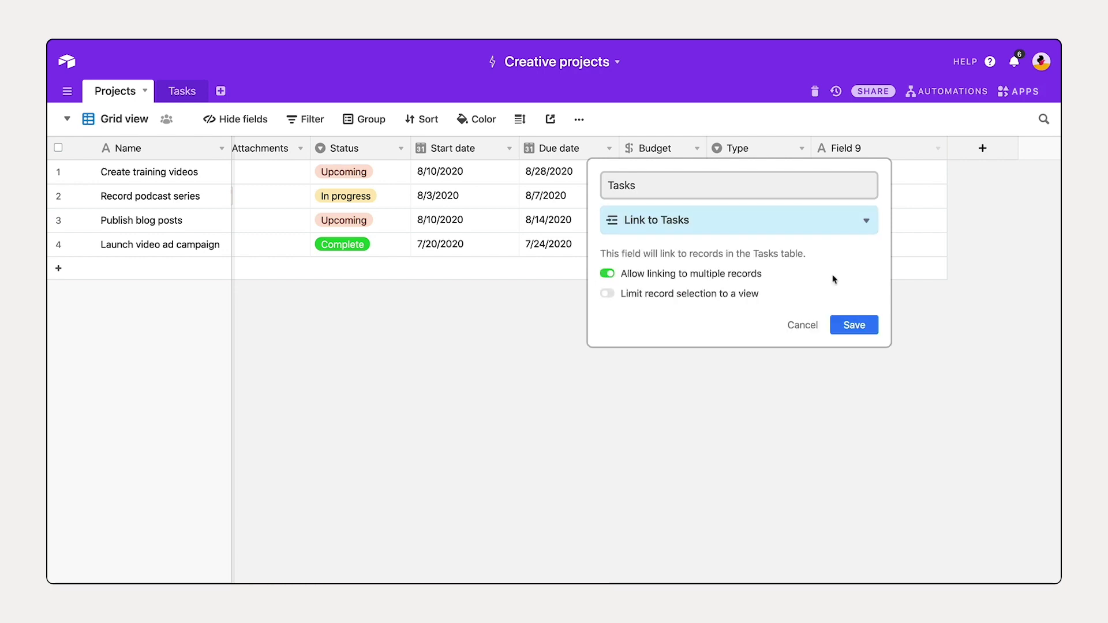
click(873, 333)
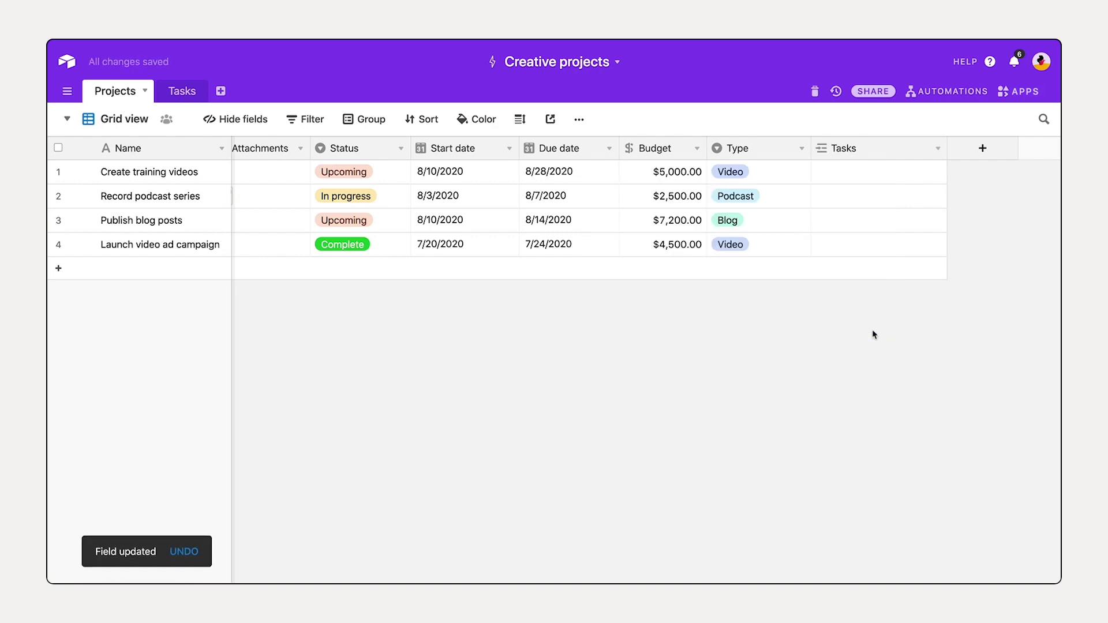
Step: Link Write script and Create graphics to the Create training videos project
click(907, 178)
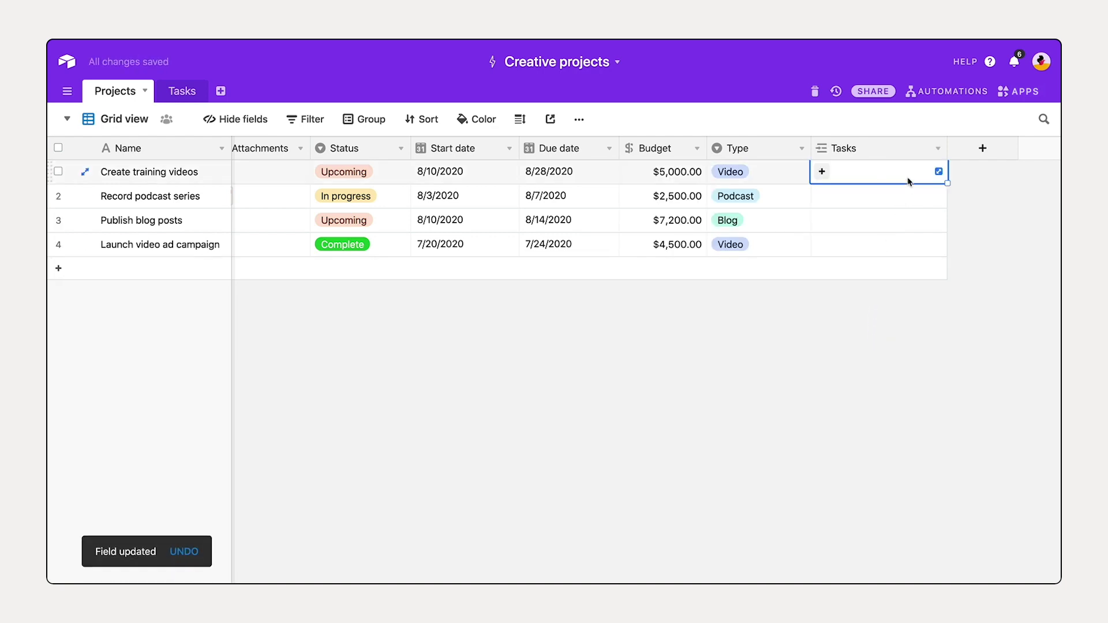
click(822, 172)
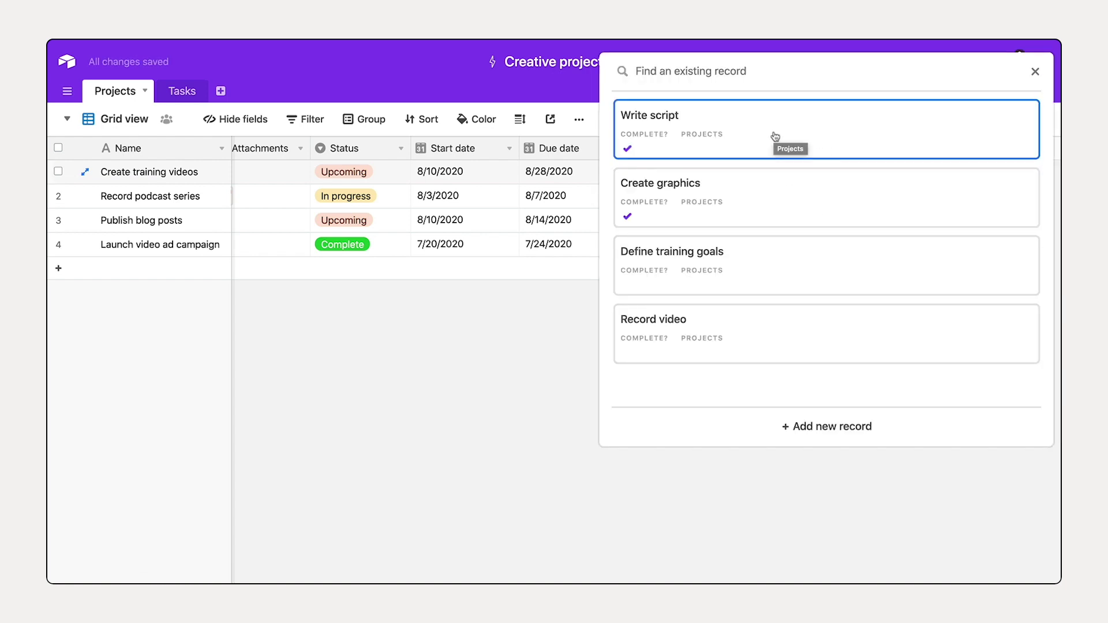
click(775, 136)
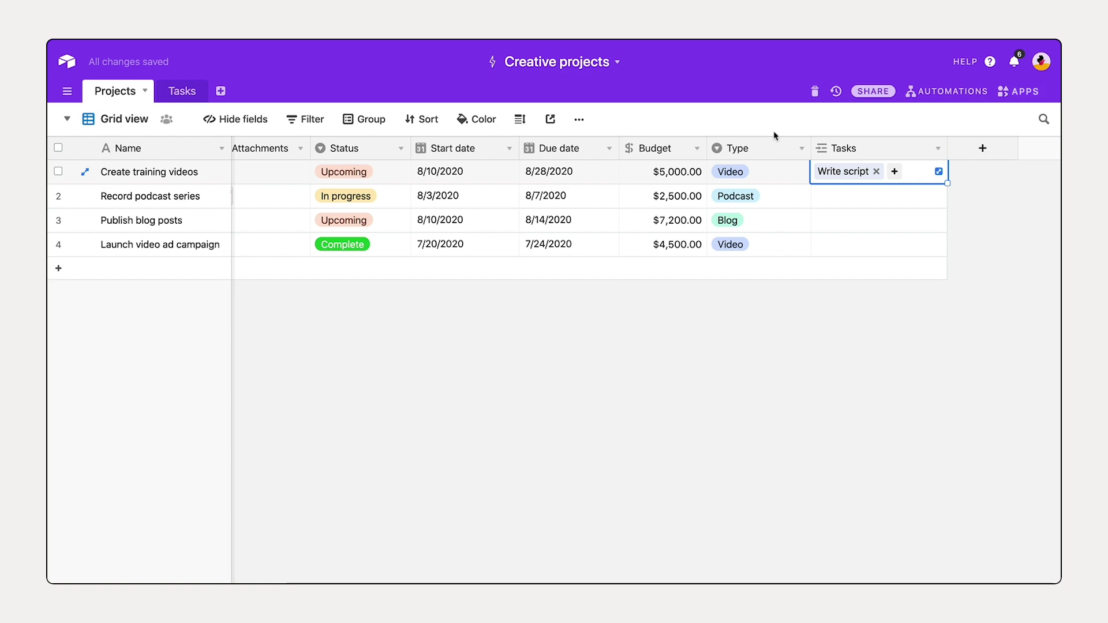
click(894, 172)
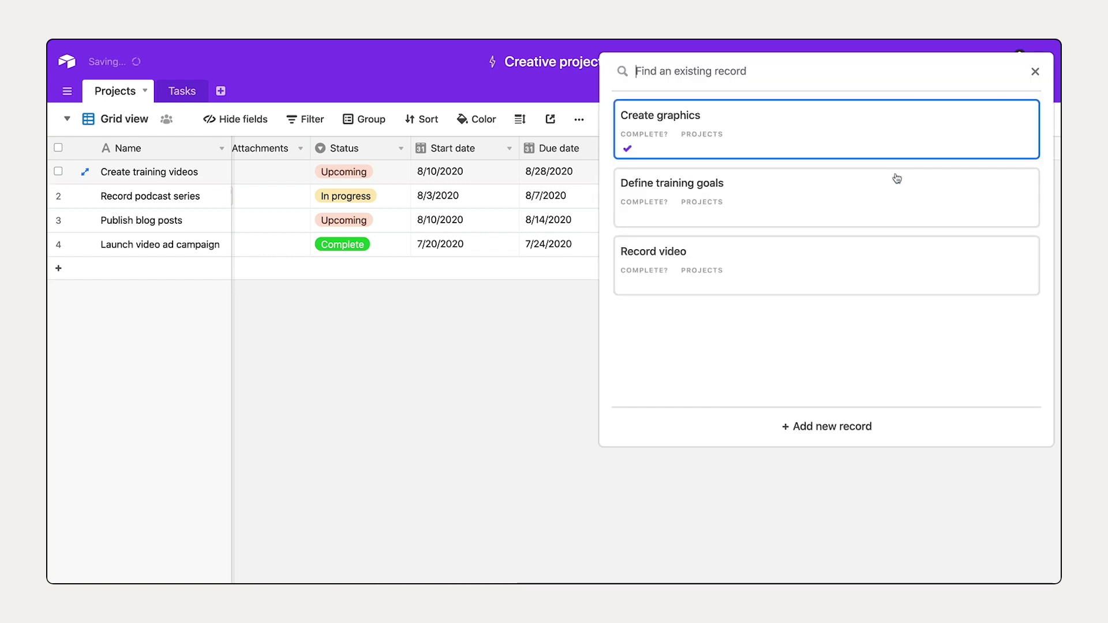
click(836, 140)
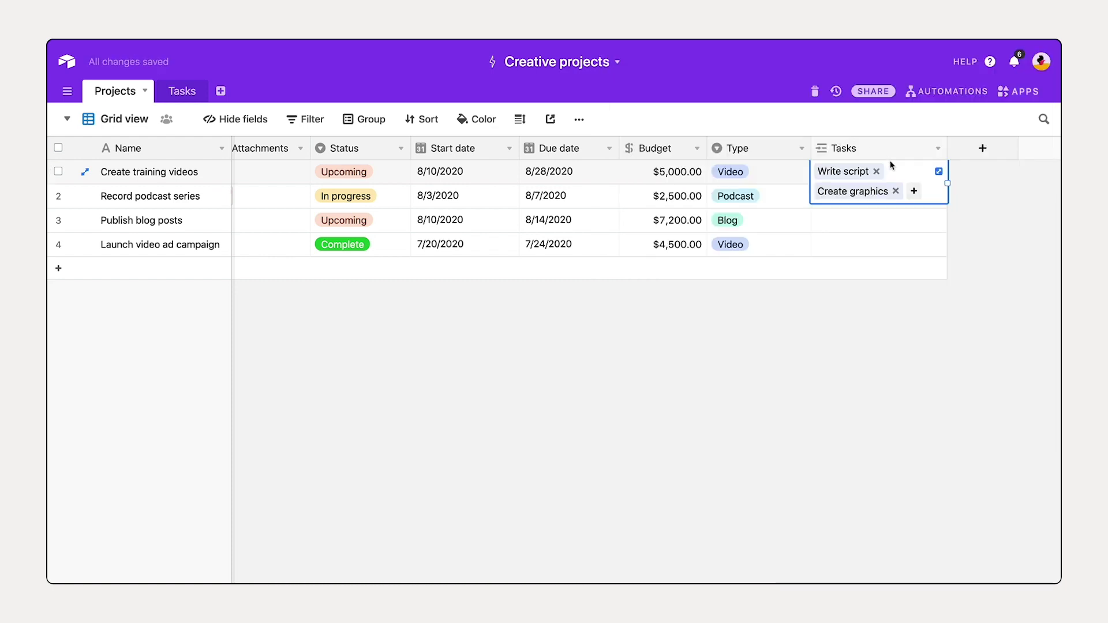
click(912, 191)
key(Escape)
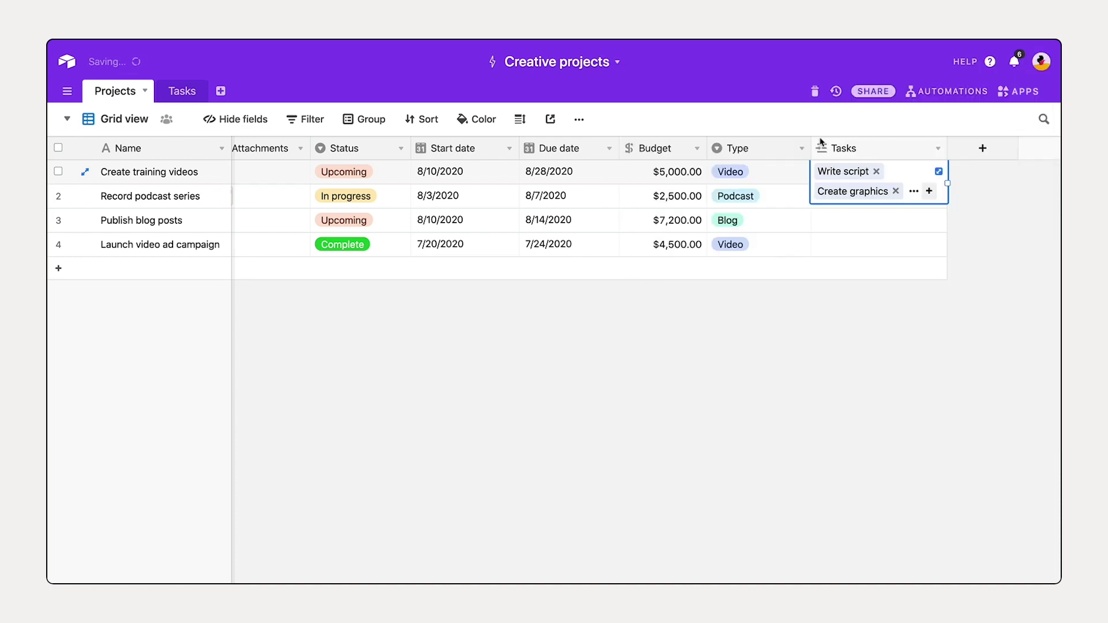
click(881, 340)
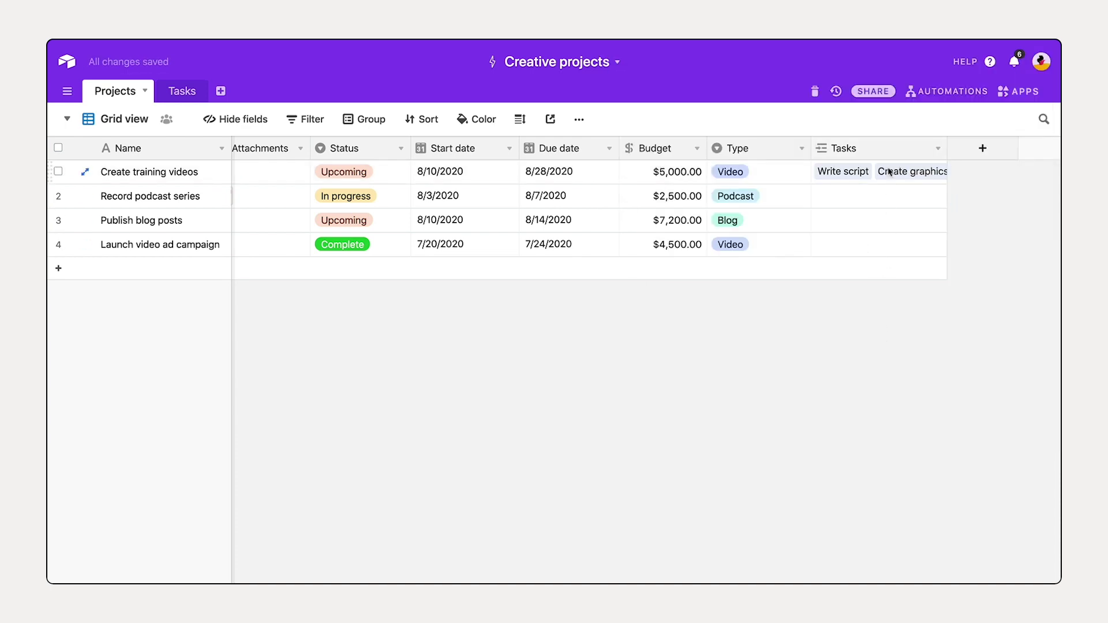
Step: Move the Tasks column after Status, set row height to Tall, and widen the Tasks column
drag(878, 148, 404, 155)
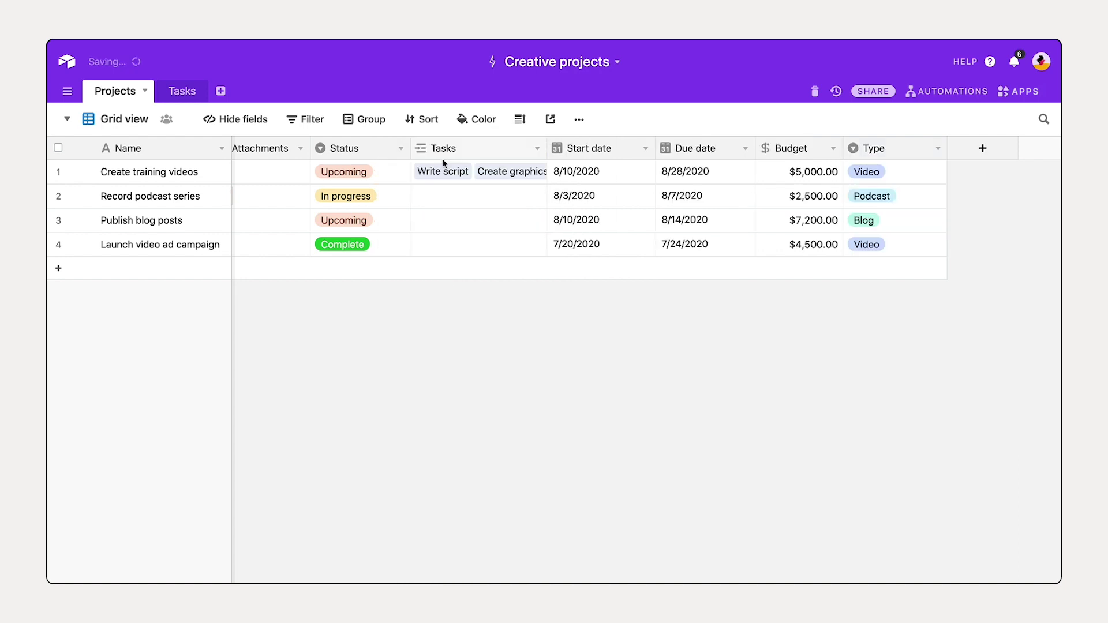
click(521, 122)
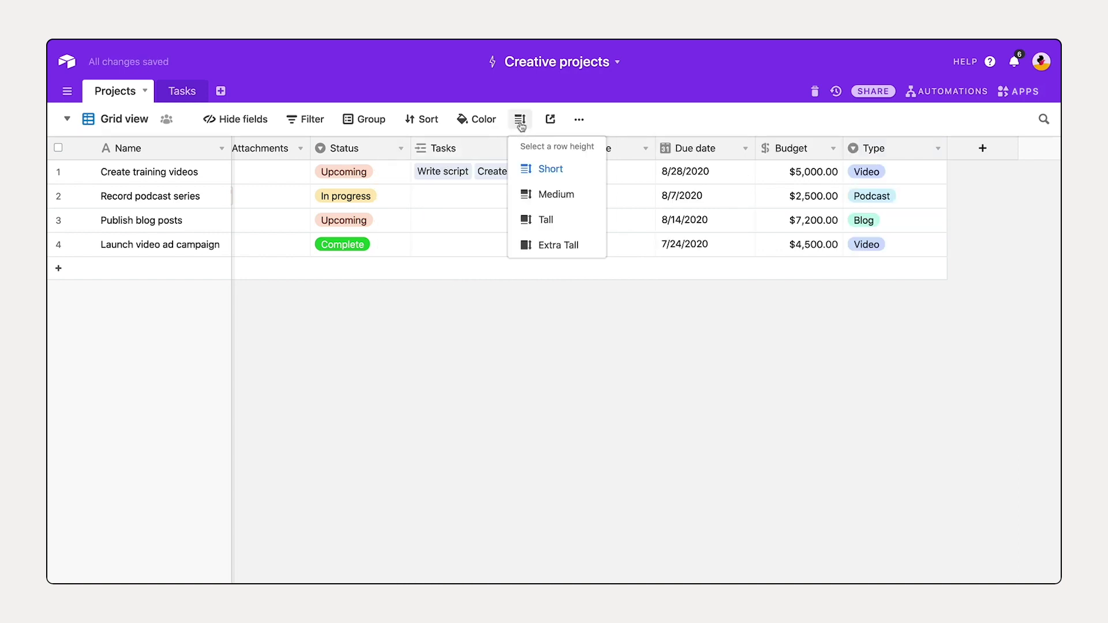
click(557, 220)
click(514, 466)
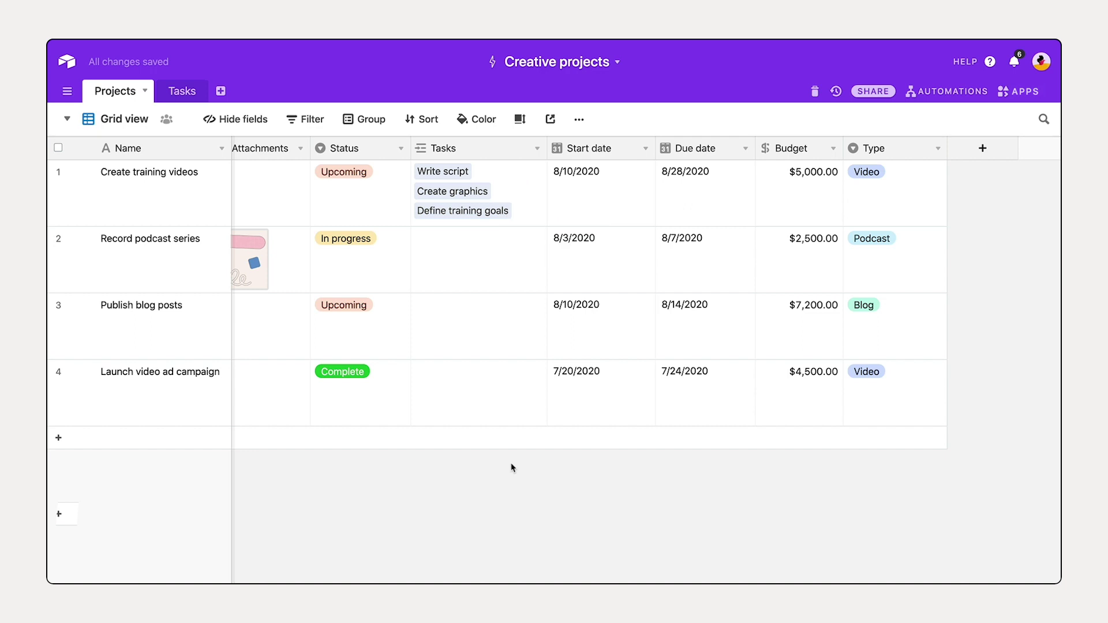
drag(540, 149, 604, 146)
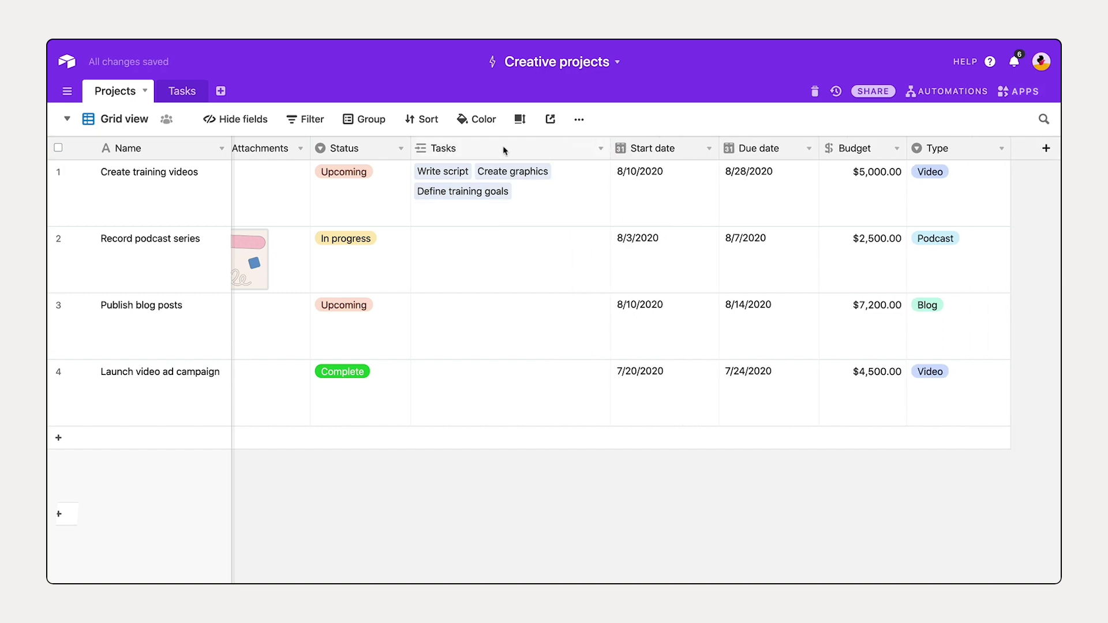
Step: In the Tasks table, link Record video to the Create training videos project
click(181, 93)
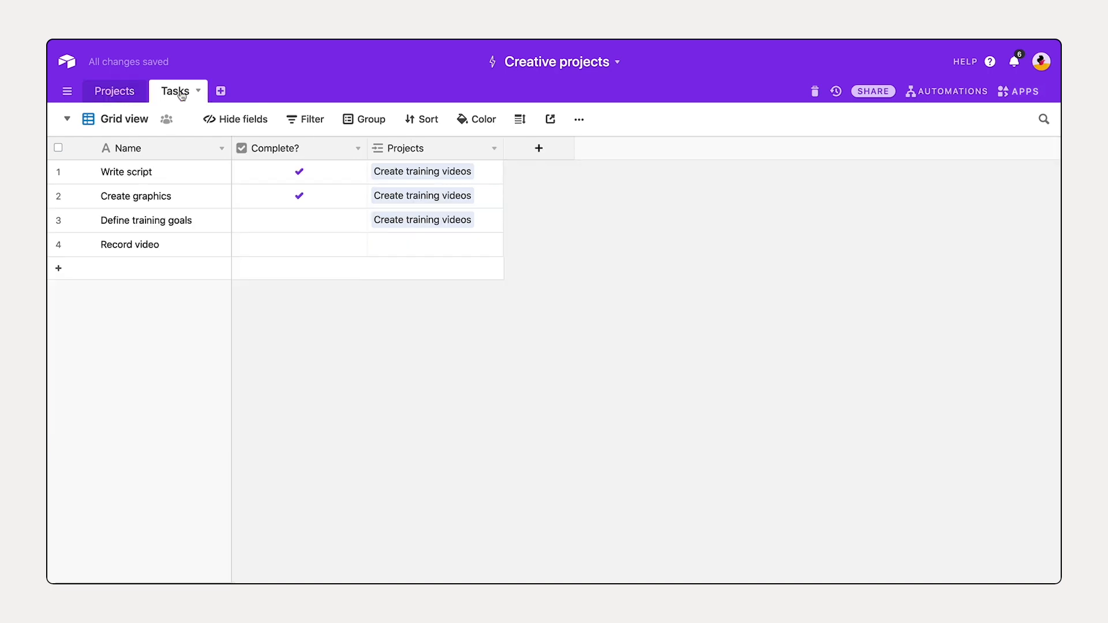
click(456, 254)
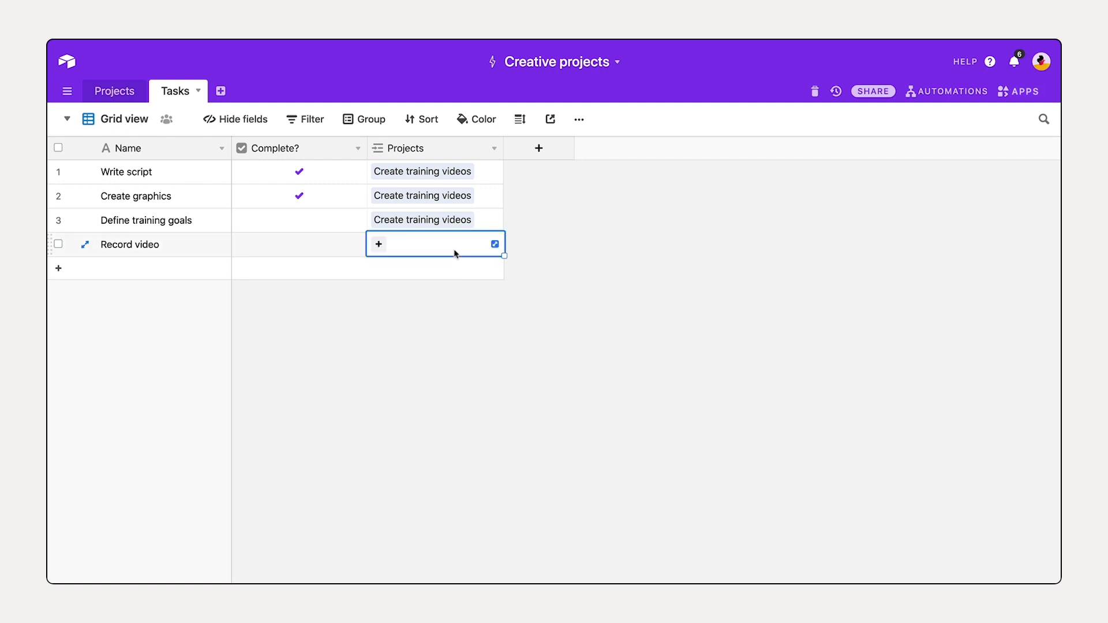
click(382, 246)
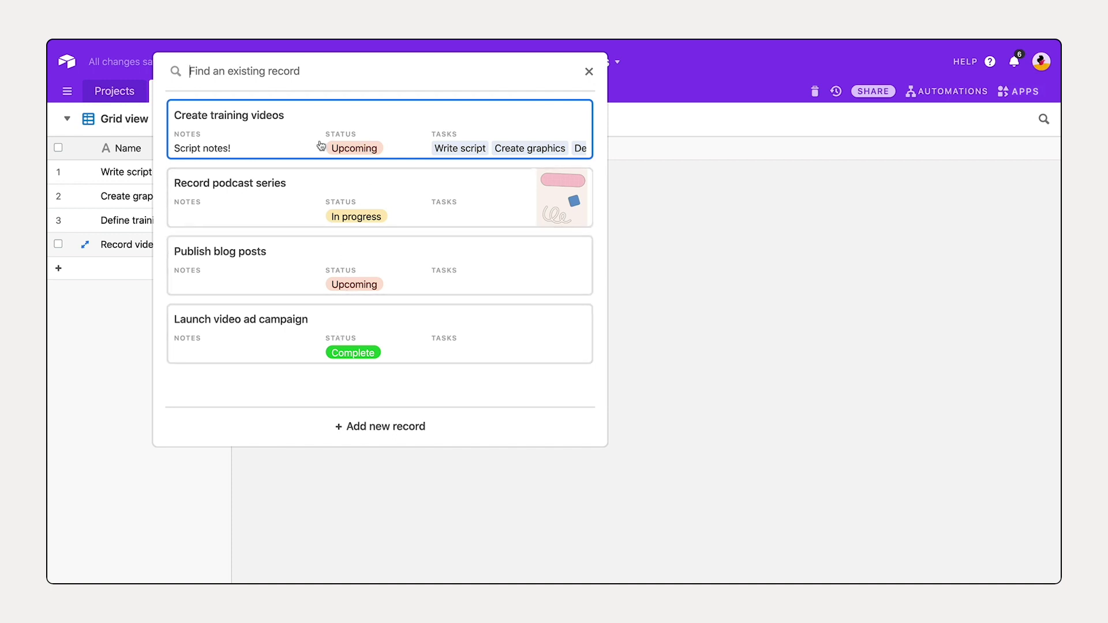
click(304, 133)
click(649, 310)
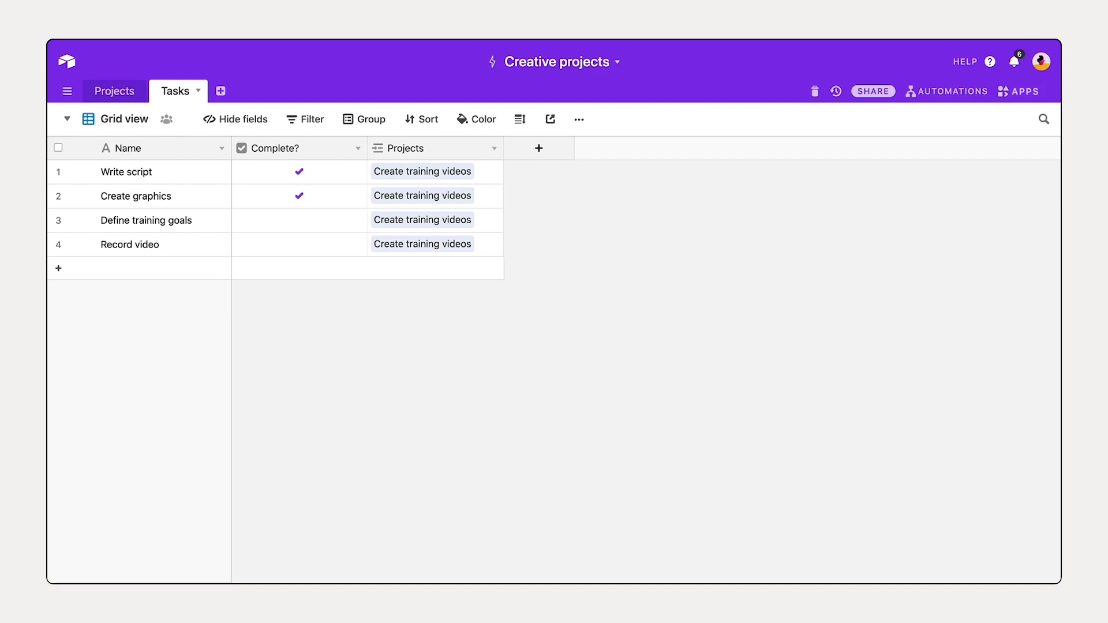
click(114, 94)
Step: Create and link new tasks Find a host, order a mic and Scheduling interviews to Record podcast series
click(453, 273)
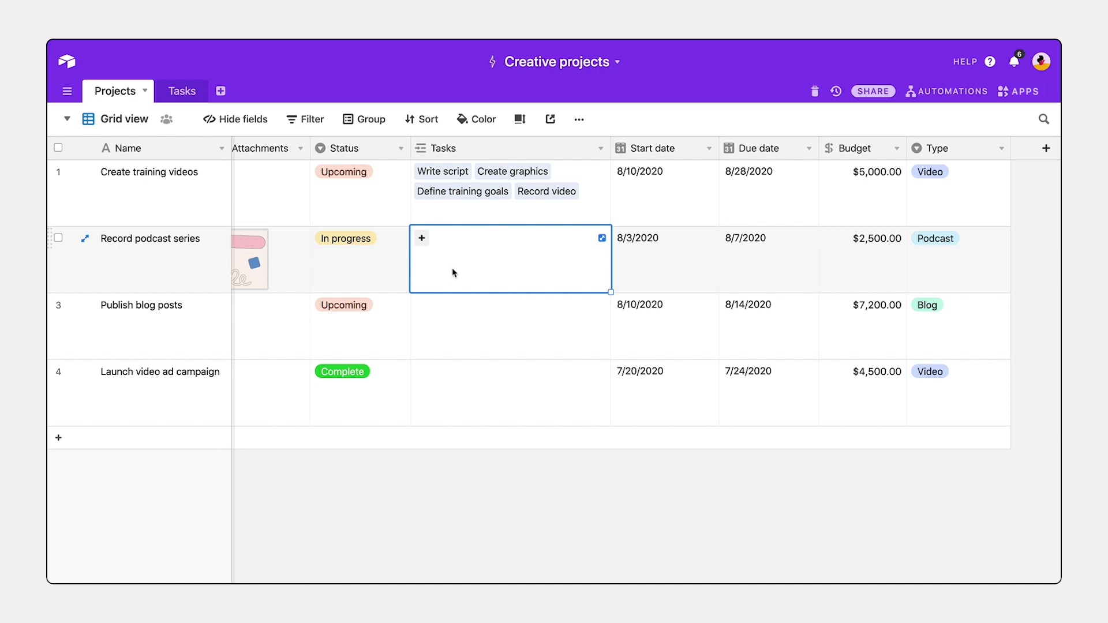
text(Find a host)
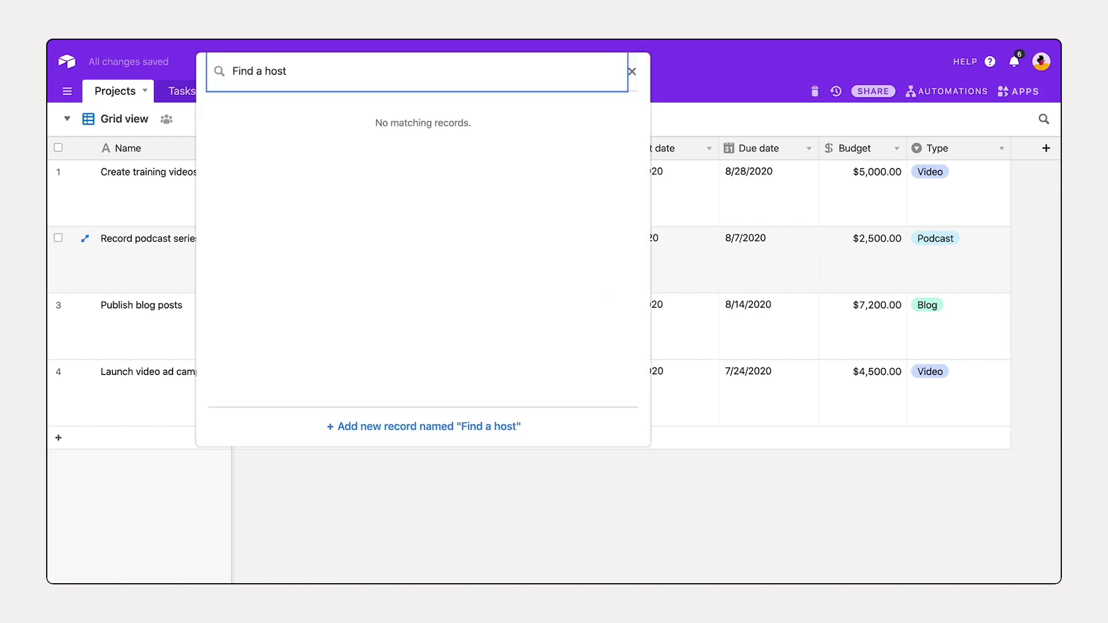
click(460, 427)
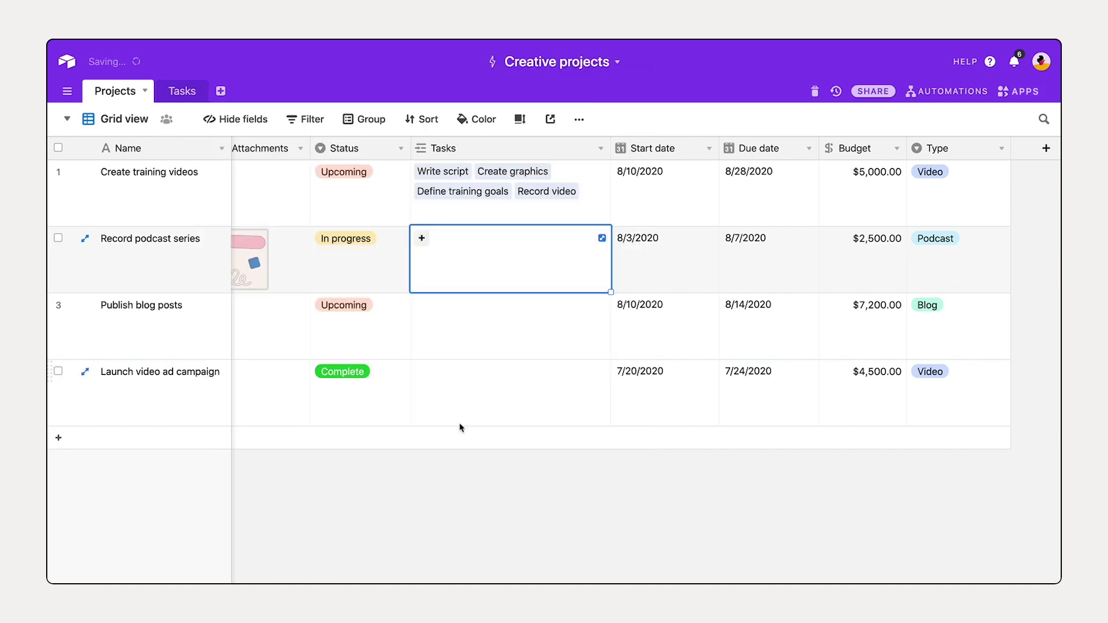
click(491, 239)
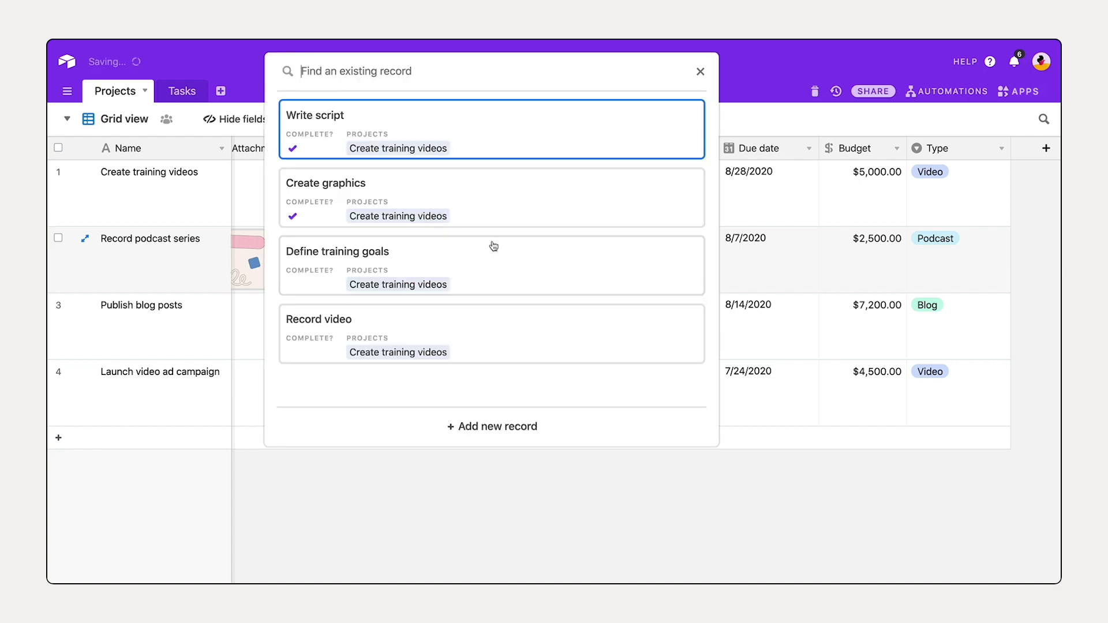
text(order a mic)
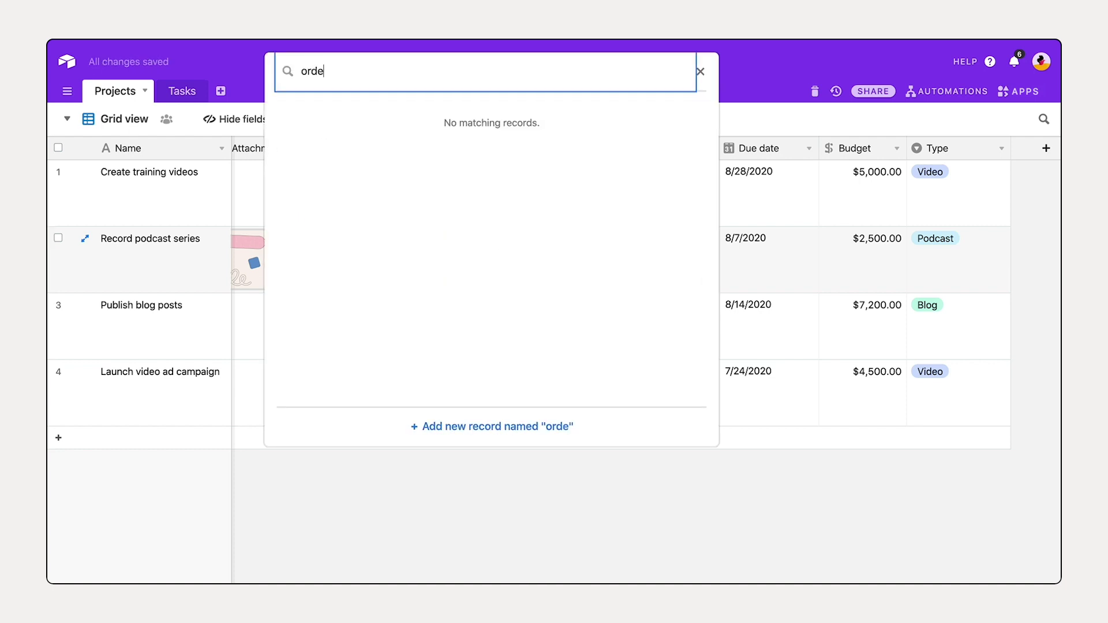
click(519, 426)
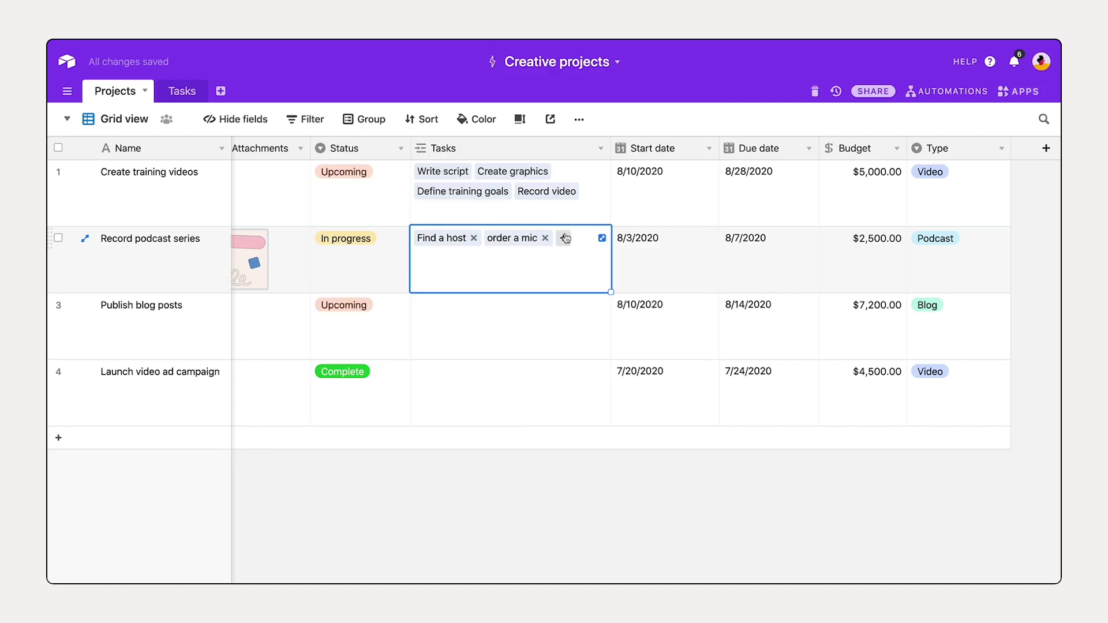
click(565, 237)
text(Schedul)
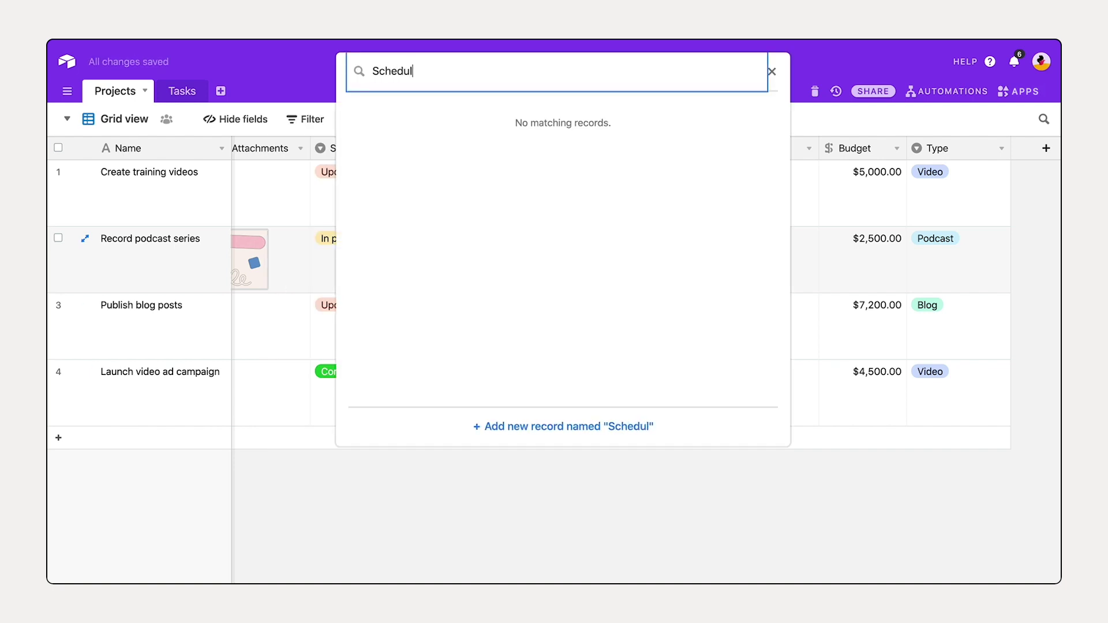
text(ing interviews)
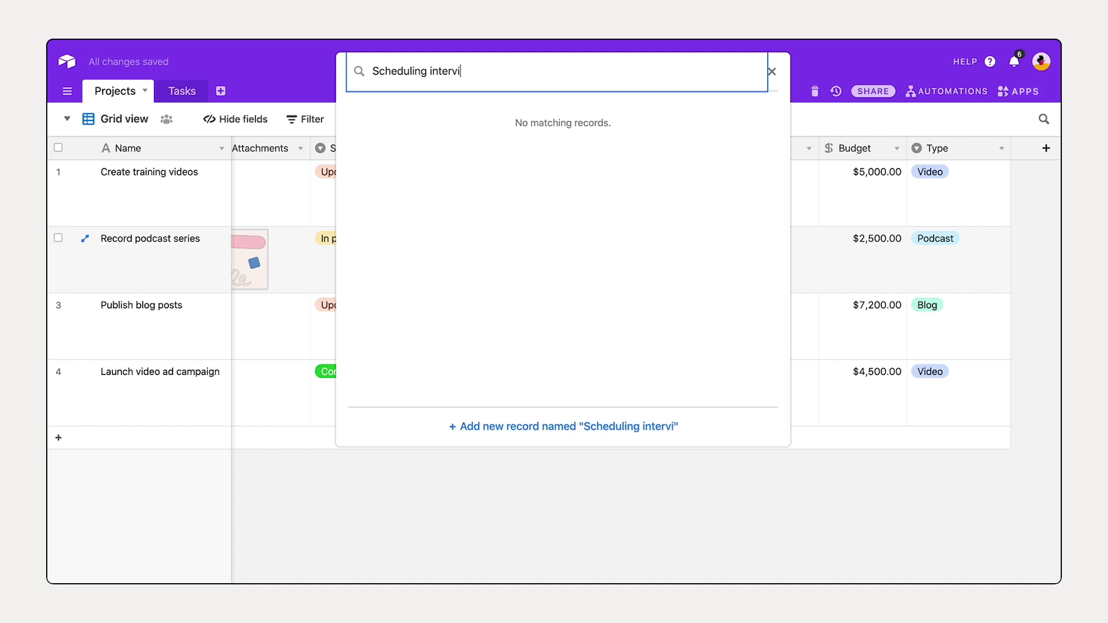
click(627, 428)
click(606, 497)
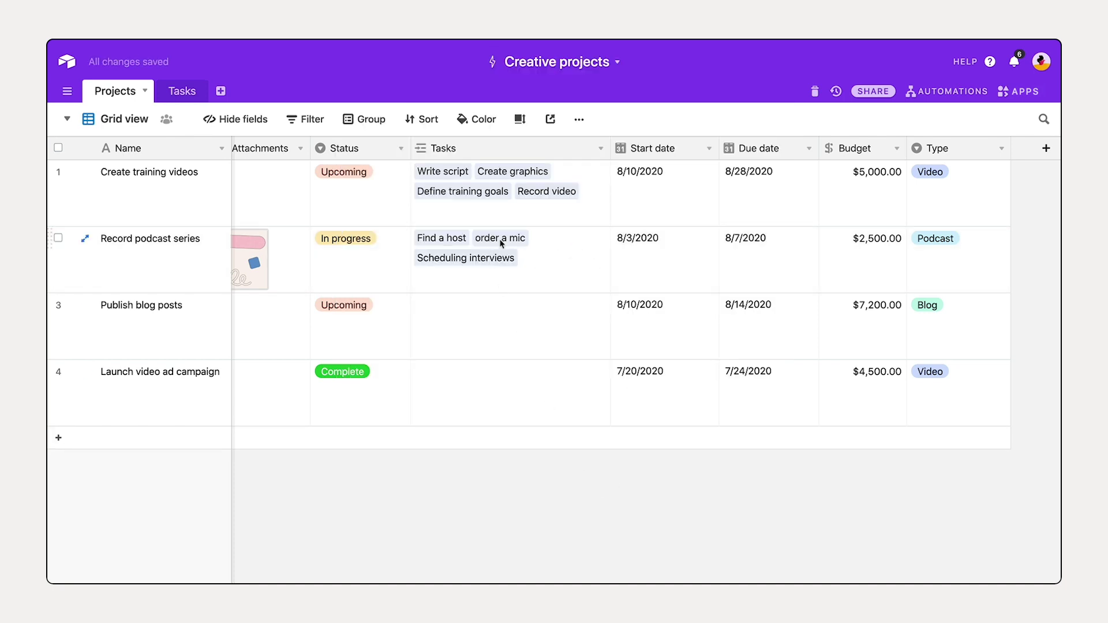
click(172, 94)
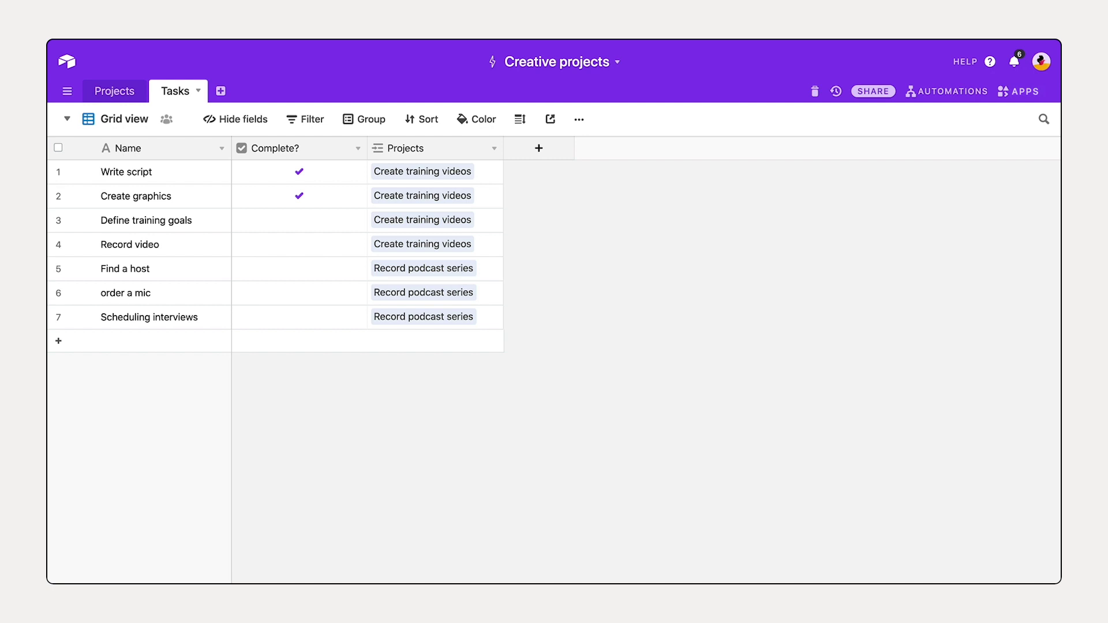
click(122, 97)
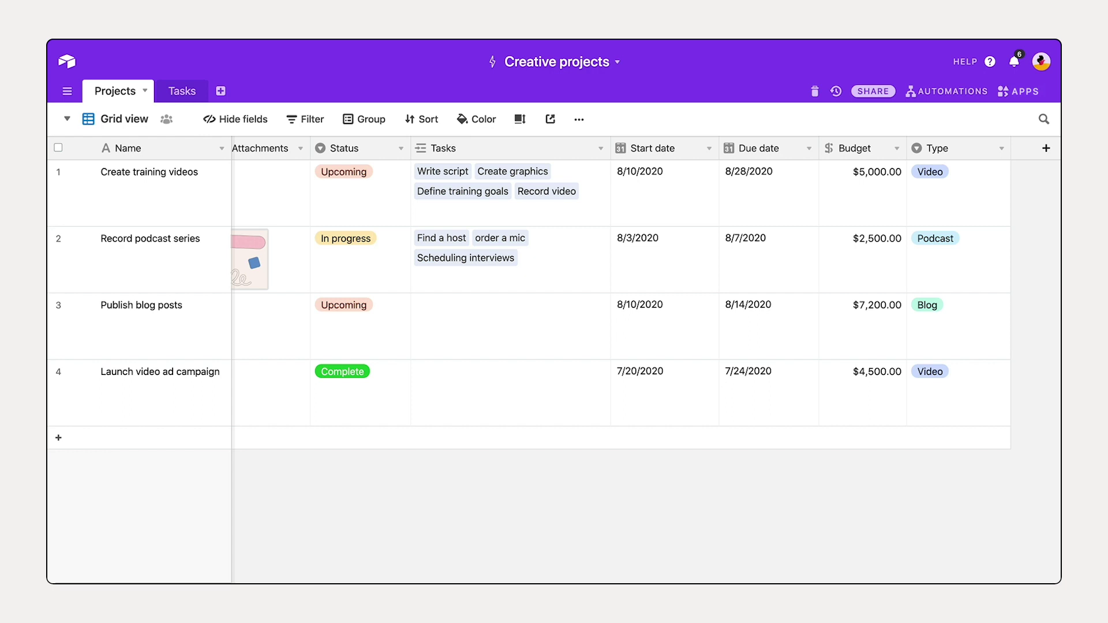
scroll(413, 331, left, 3)
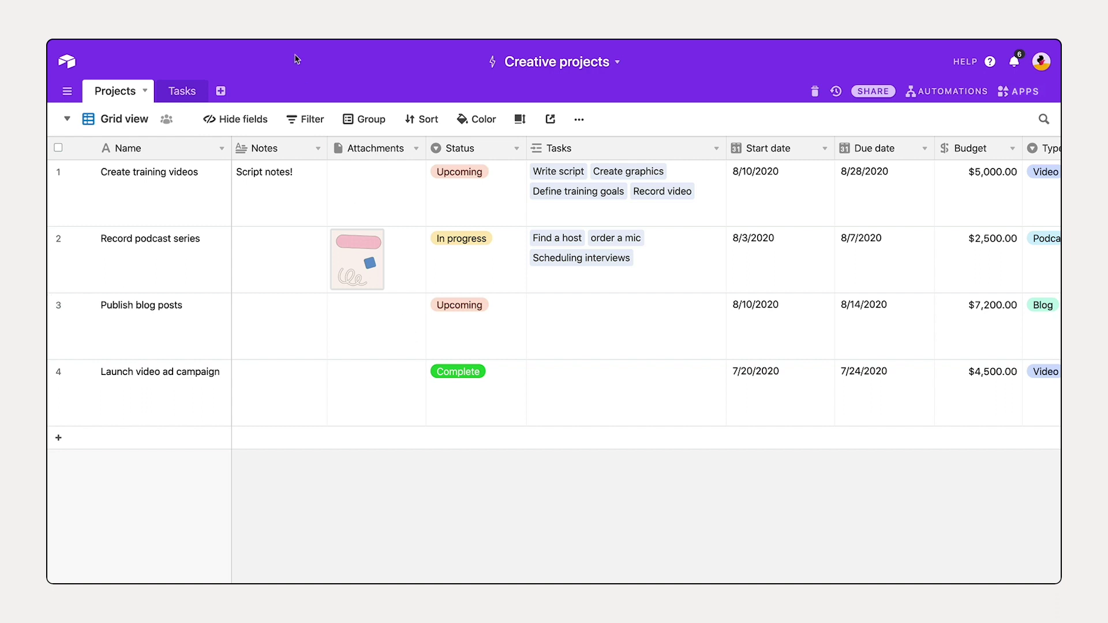
Step: Create an empty table named Clients
click(221, 90)
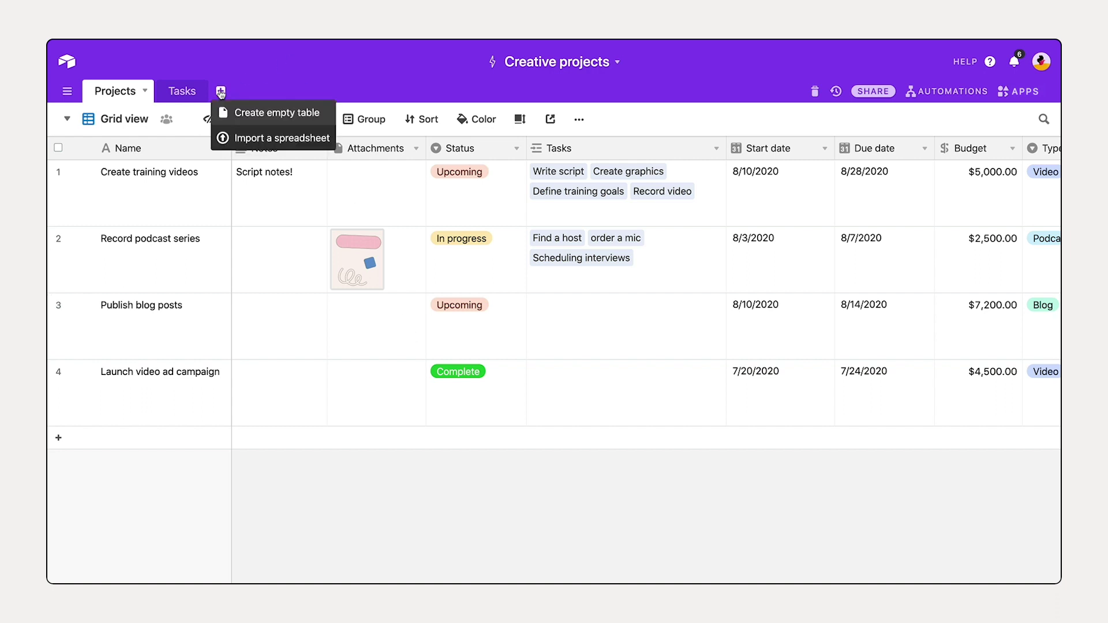
click(268, 113)
text(Clients)
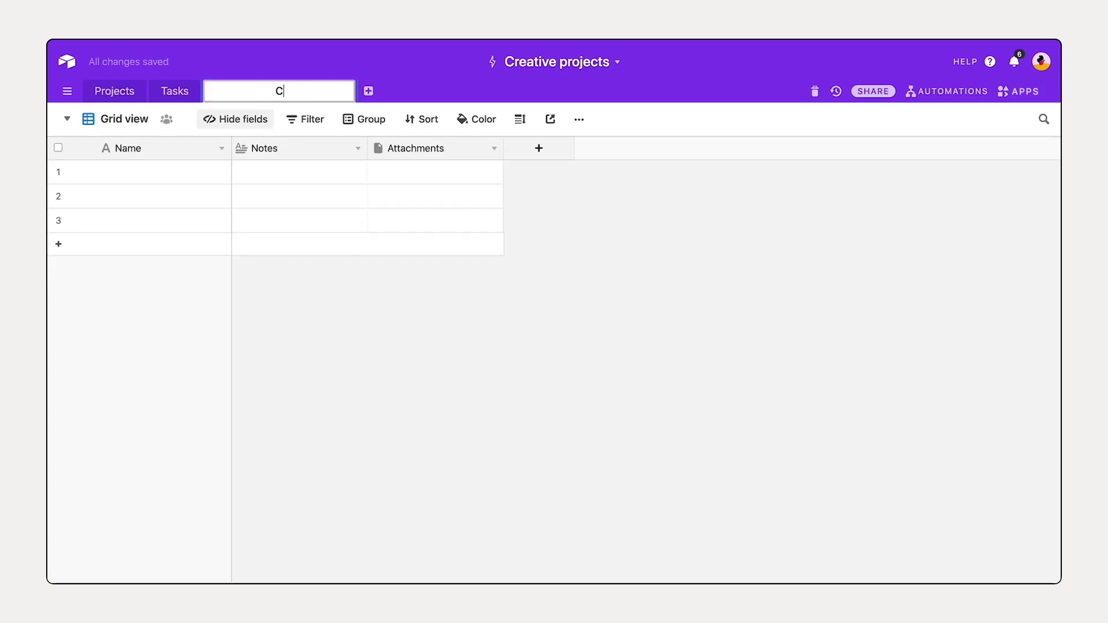
key(Return)
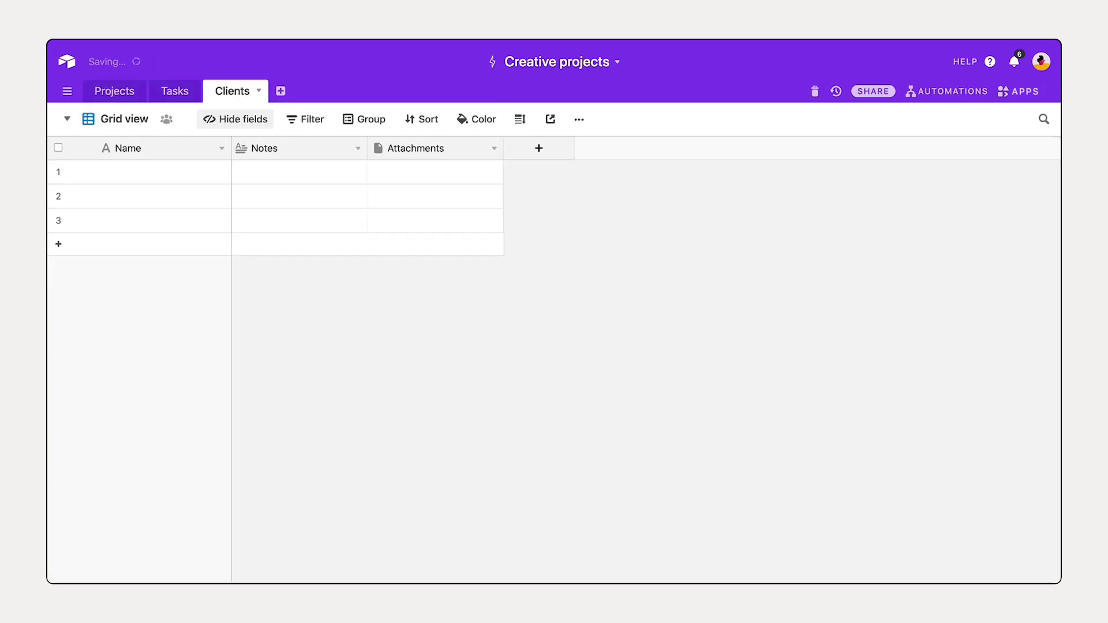
Step: Enter Client 1, Client 2 and Client 3 as the Clients records
click(192, 180)
text(Clei)
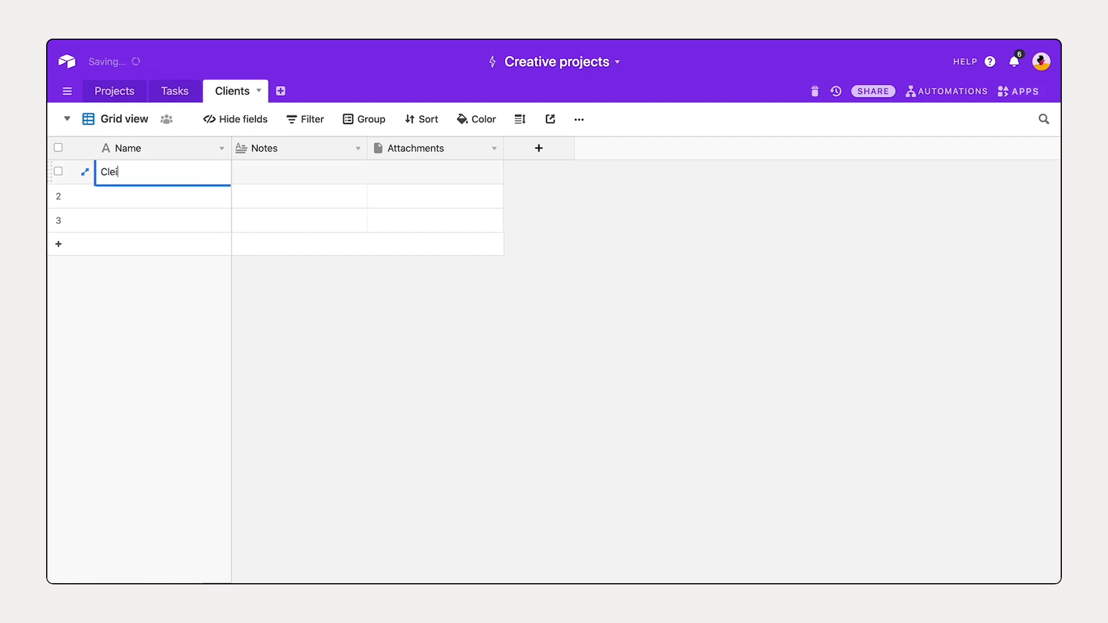
text(nt)
text(ent)
click(168, 195)
text(Clien)
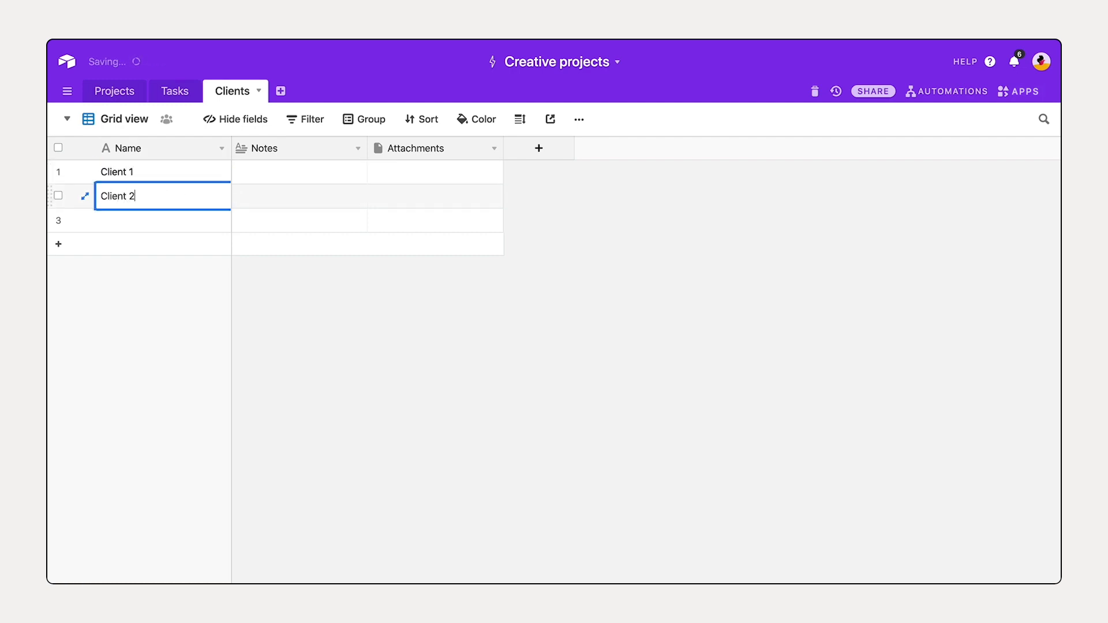
click(144, 222)
text(Client 3)
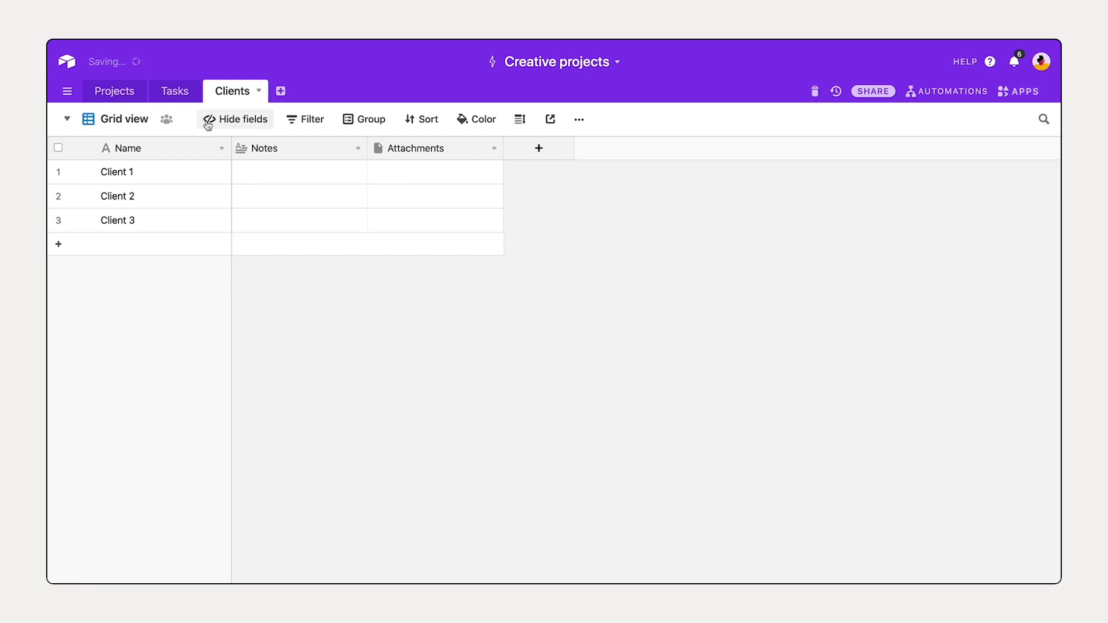
click(116, 93)
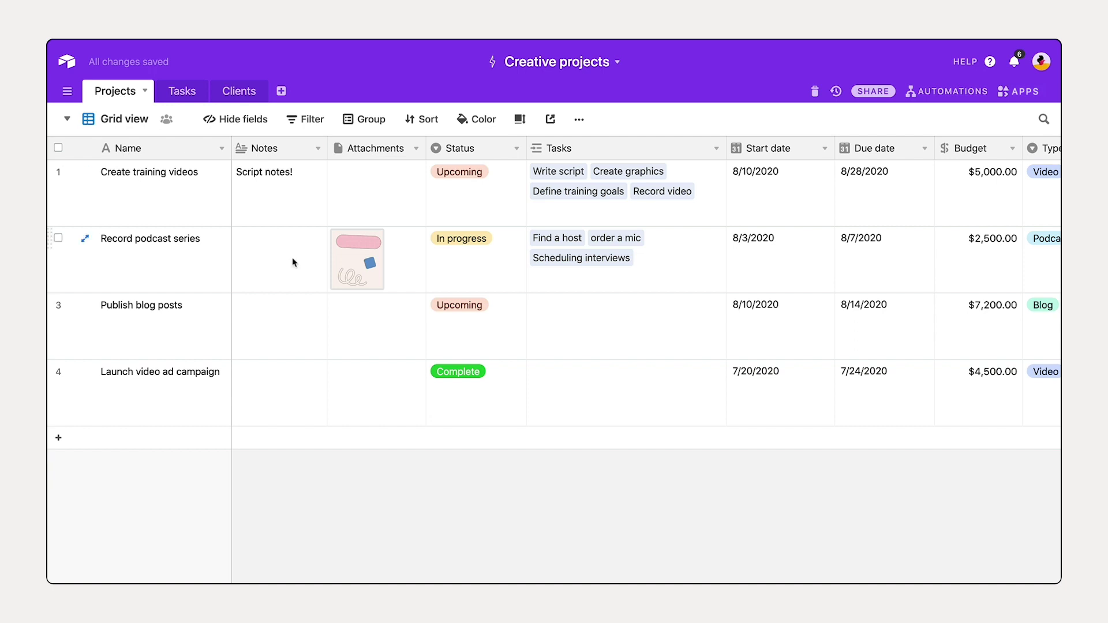
Step: Add a Clients field linking to the Clients table and move it beside Attachments
scroll(549, 218, right, 5)
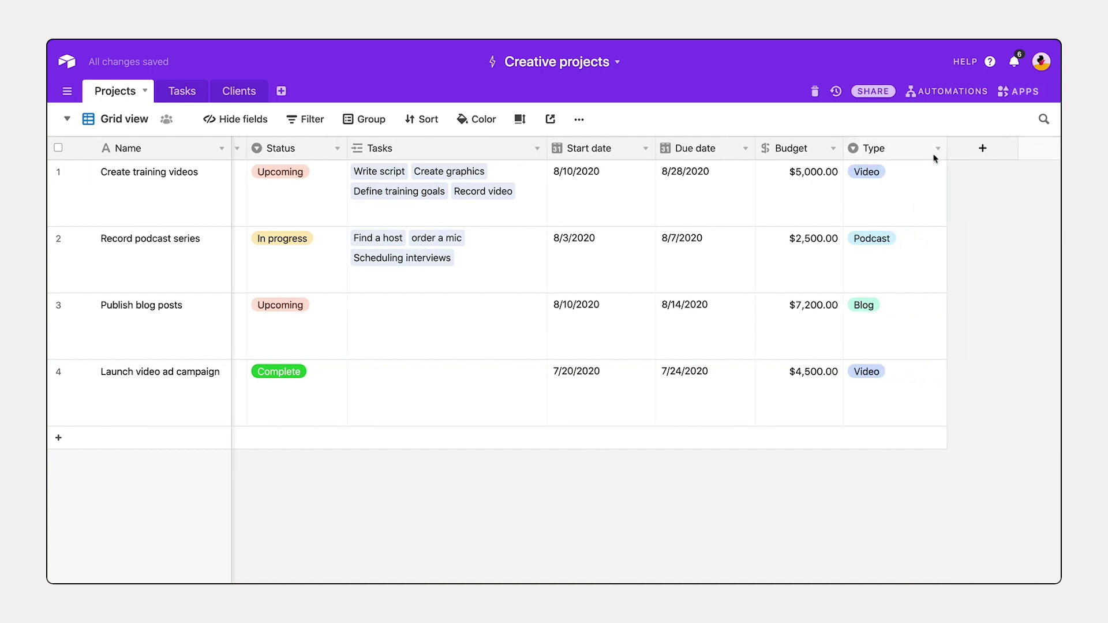
click(968, 151)
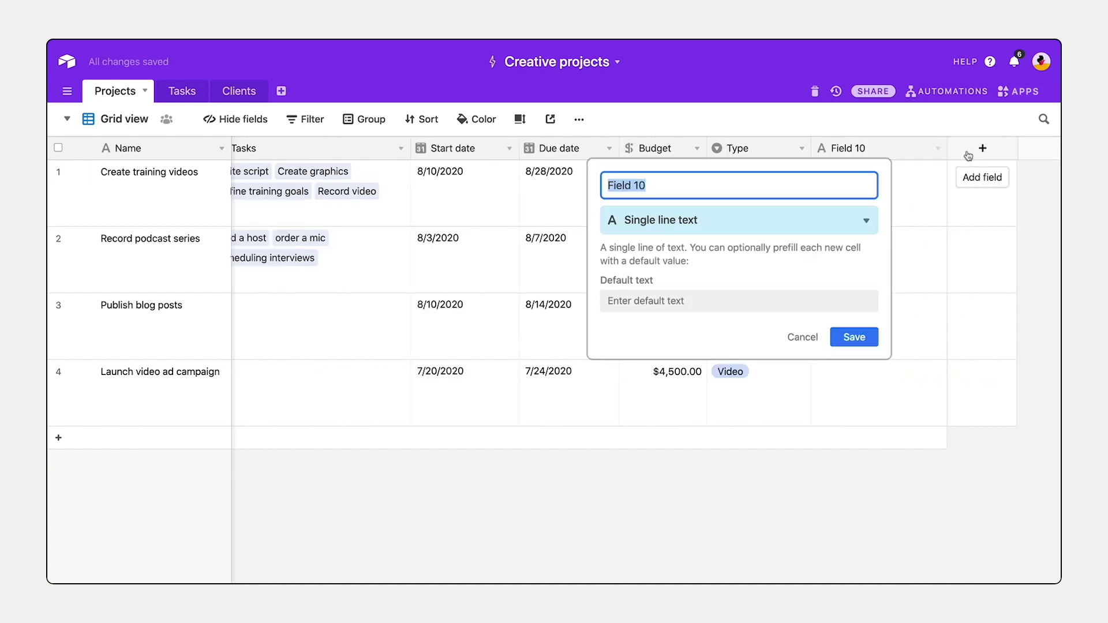
text(Cle)
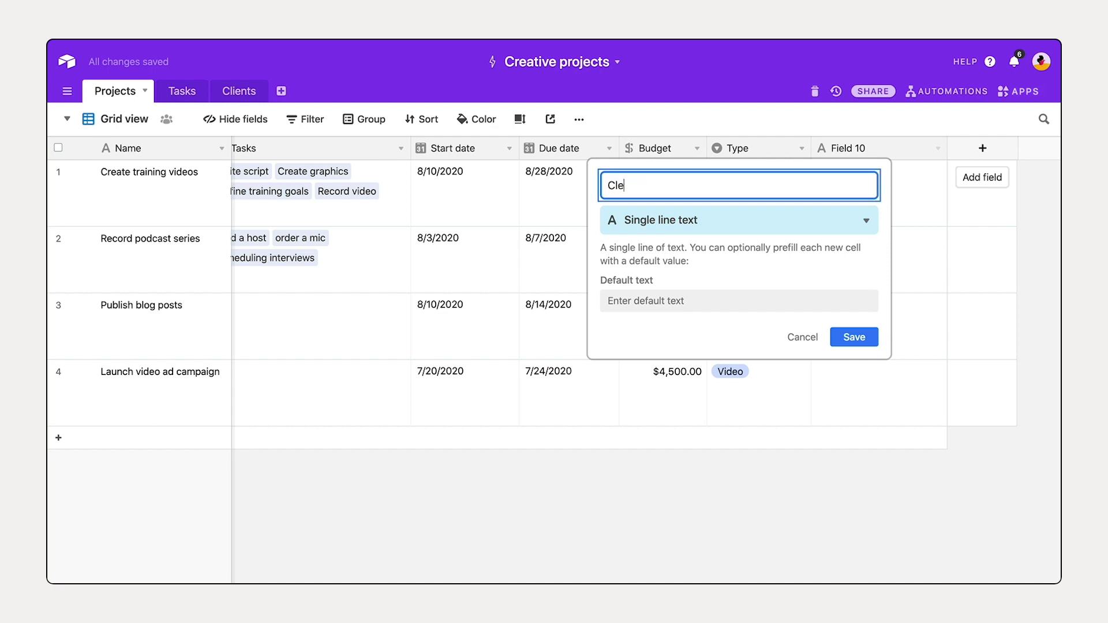
text(ients)
click(858, 220)
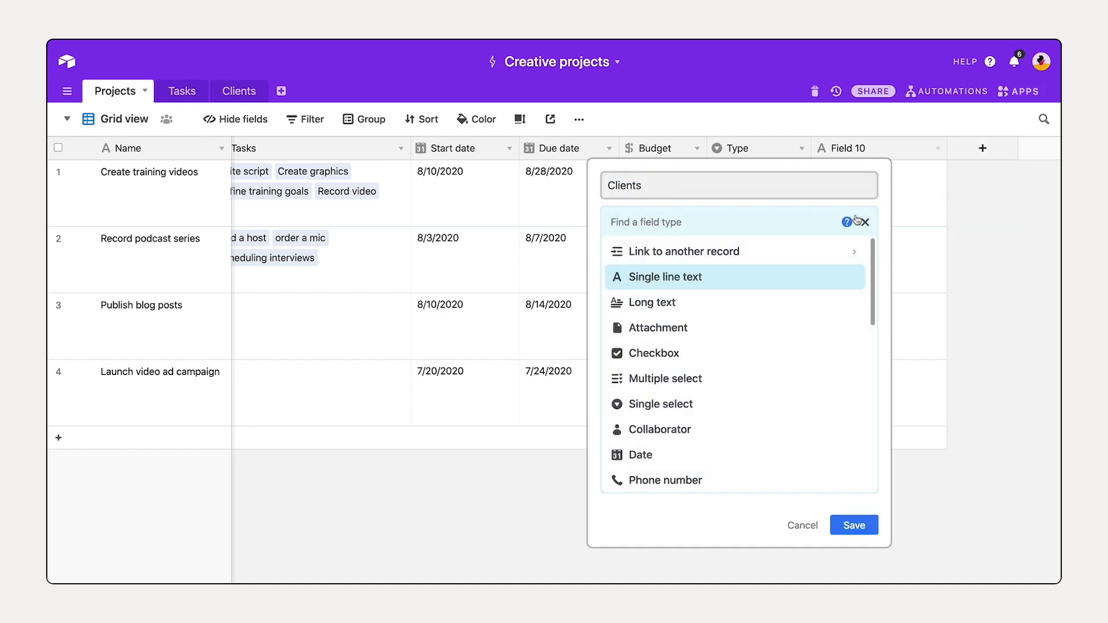
click(802, 251)
click(746, 300)
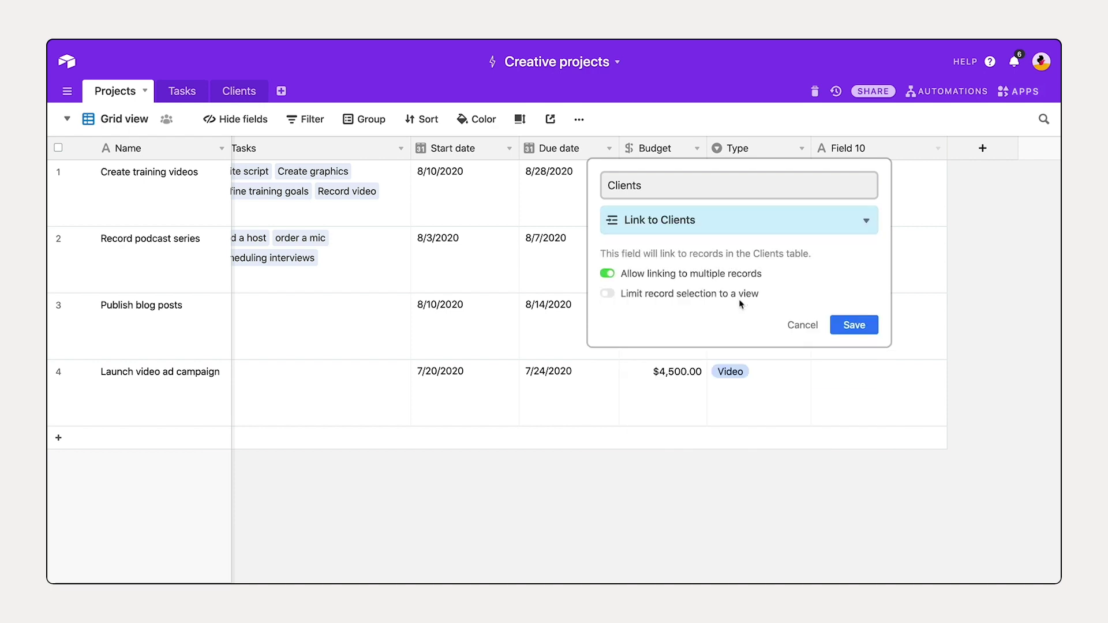
click(863, 327)
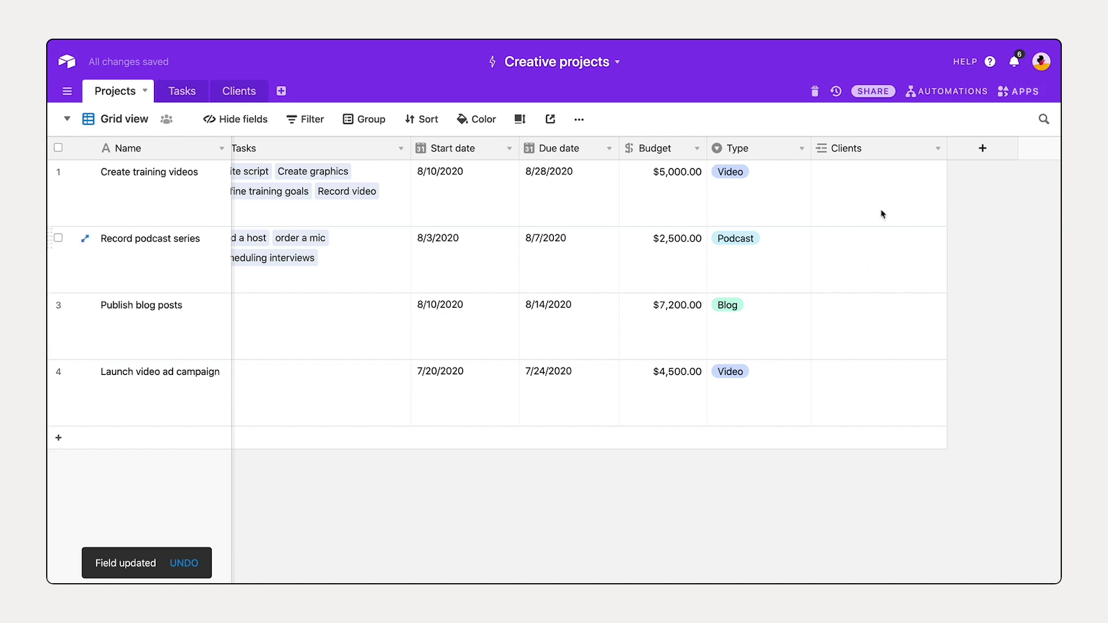
drag(846, 154, 354, 231)
Step: Link Create training videos to Client 1 and Record podcast series to Client 2
click(382, 199)
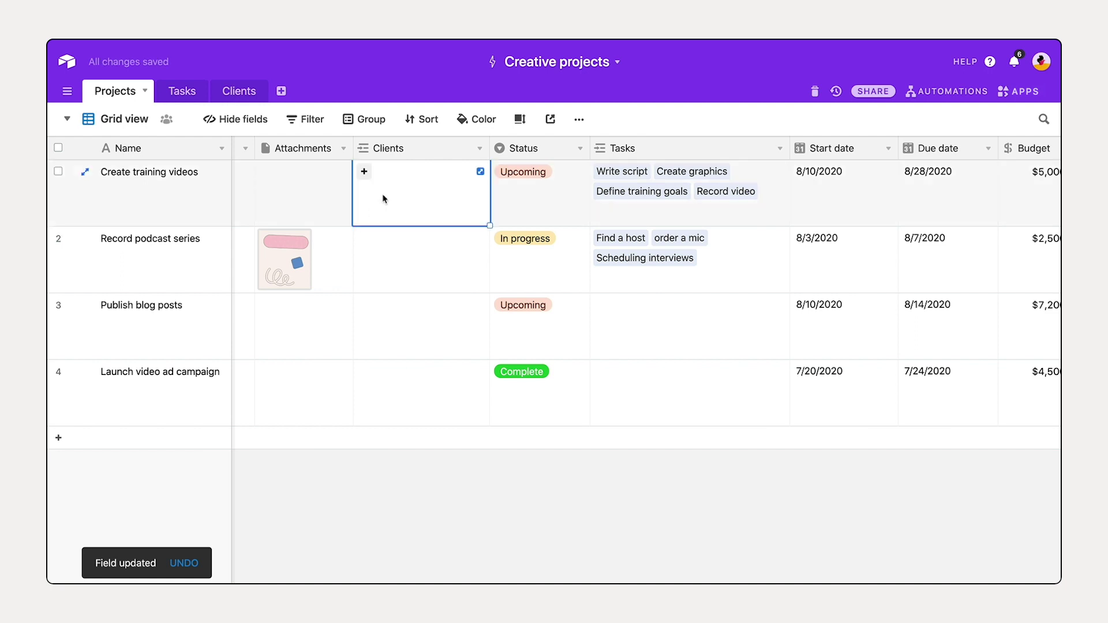
click(364, 172)
click(363, 144)
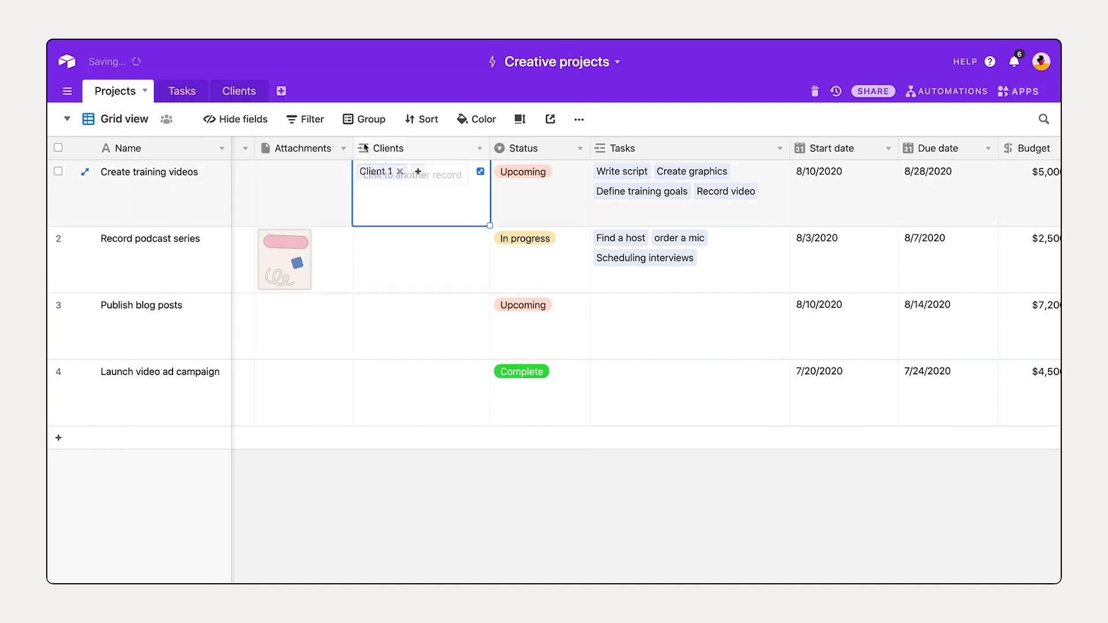
click(380, 249)
click(363, 237)
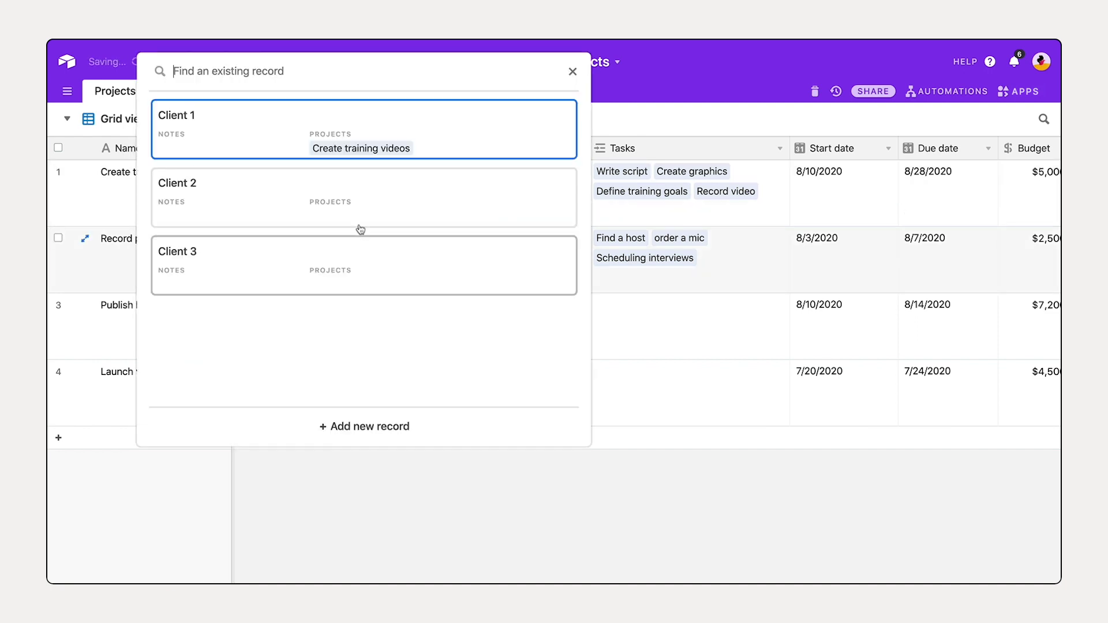
click(361, 206)
Step: Link Publish blog posts to Client 1 and Launch video ad campaign to Client 3
click(393, 322)
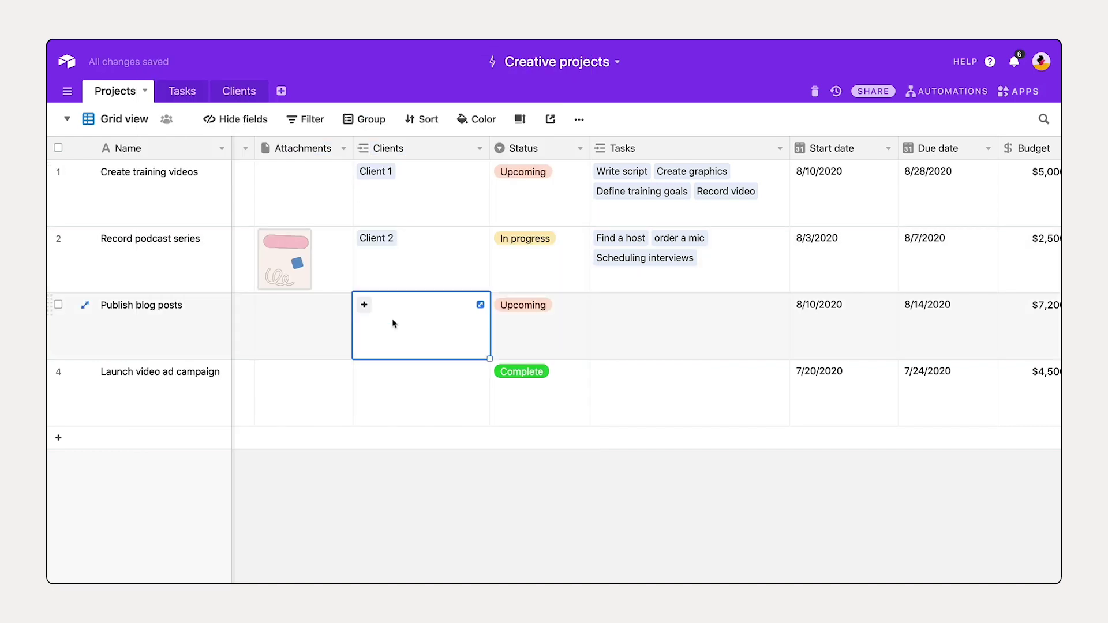
click(364, 302)
click(353, 168)
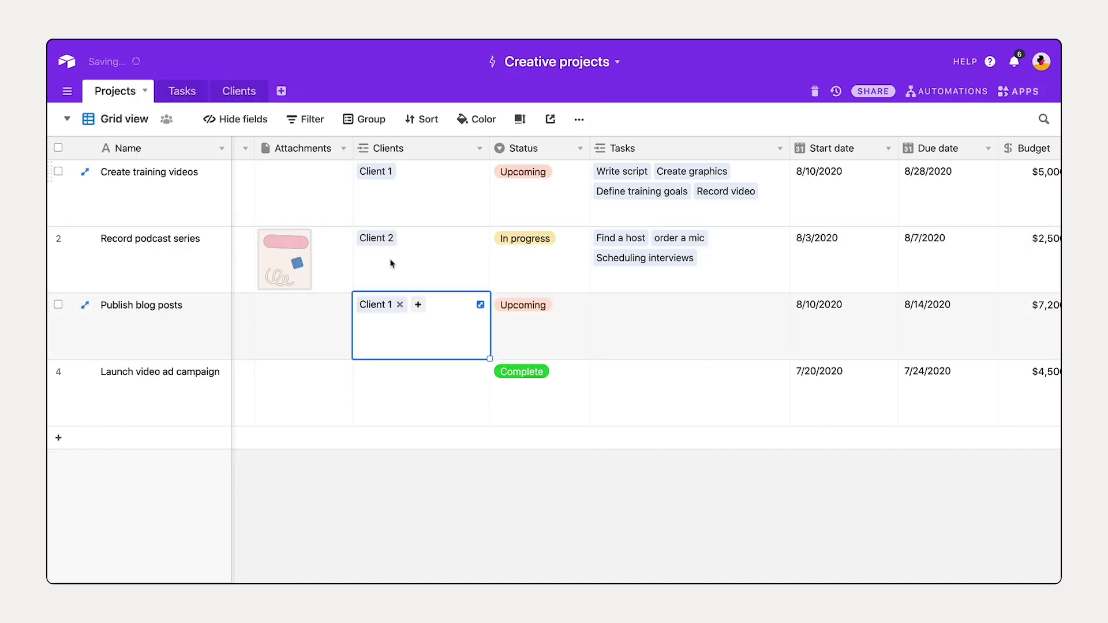
click(383, 385)
click(366, 374)
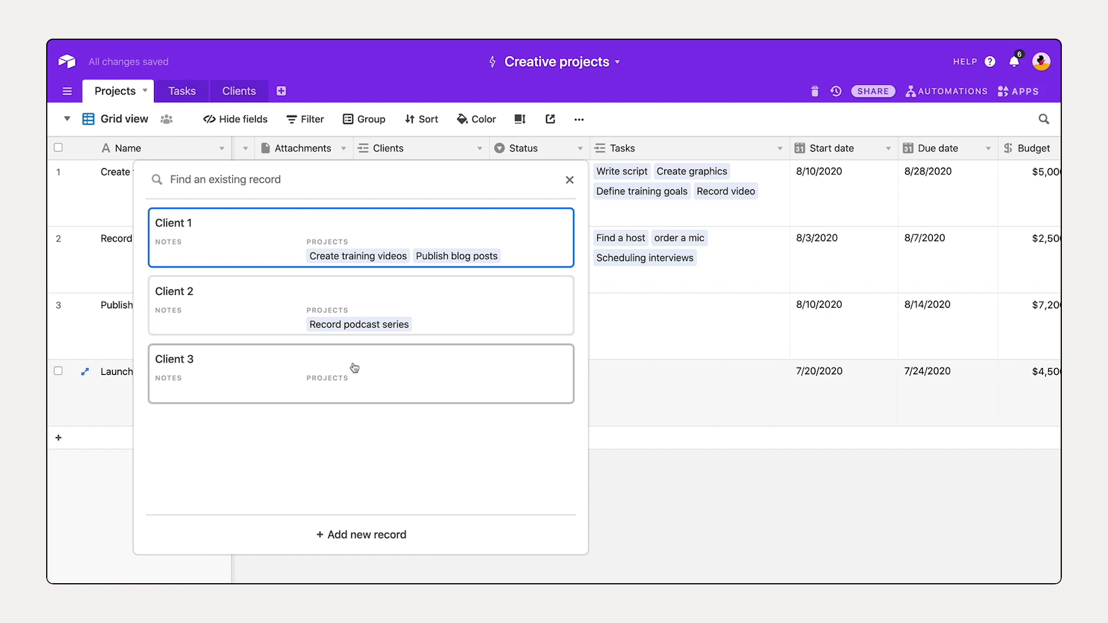
click(354, 366)
click(384, 495)
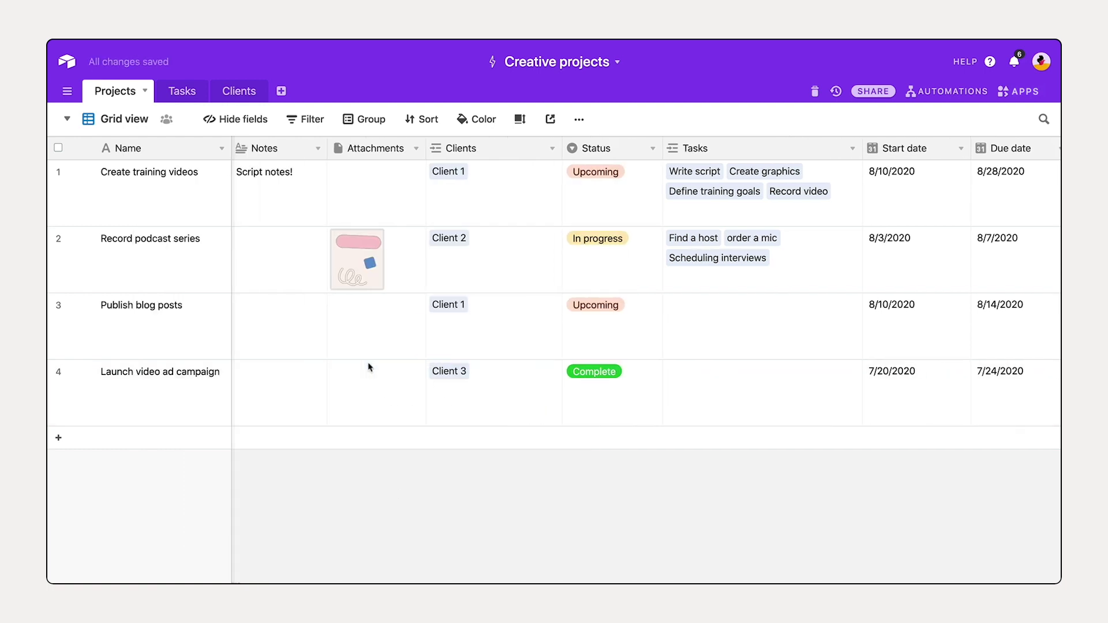
Step: Narrow the Clients column, then widen the Clients table's Projects column to show all linked projects
drag(562, 154, 520, 153)
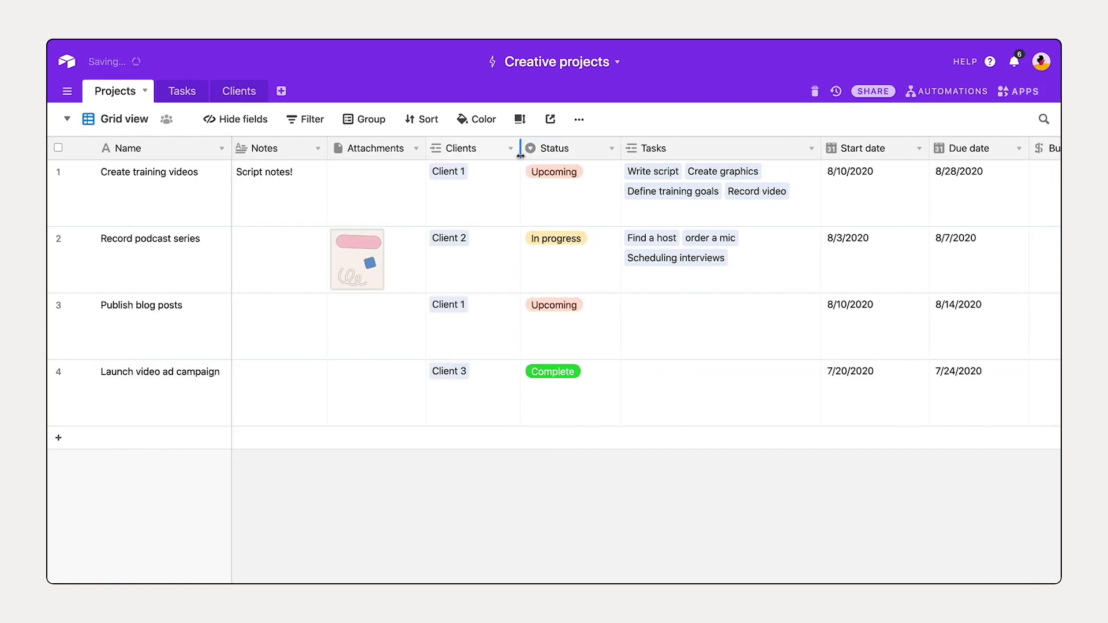
click(236, 95)
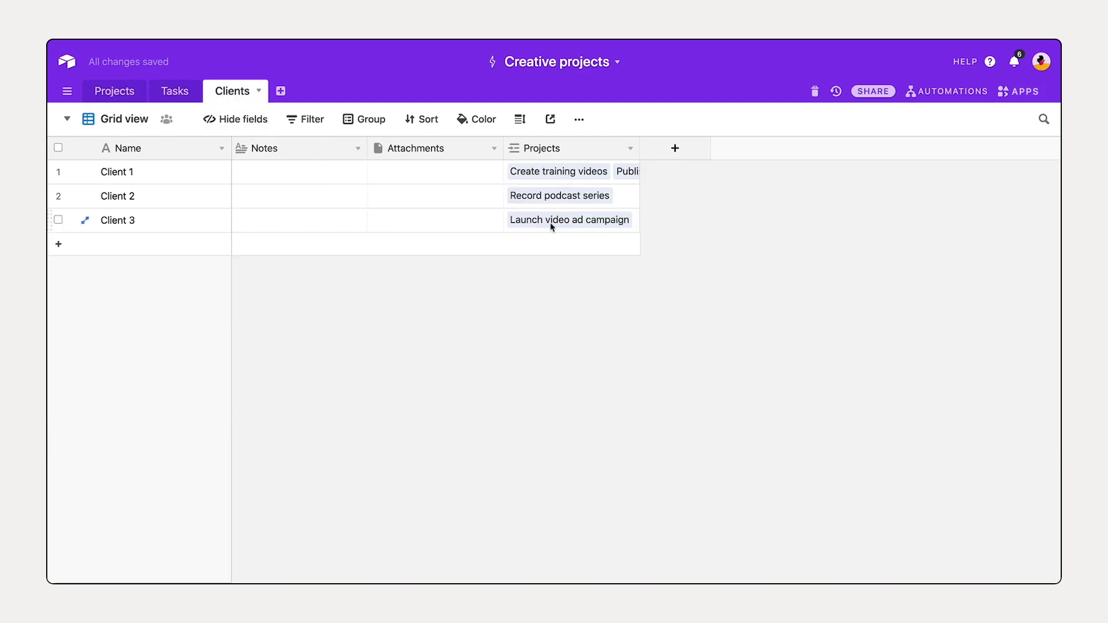
drag(637, 148, 768, 147)
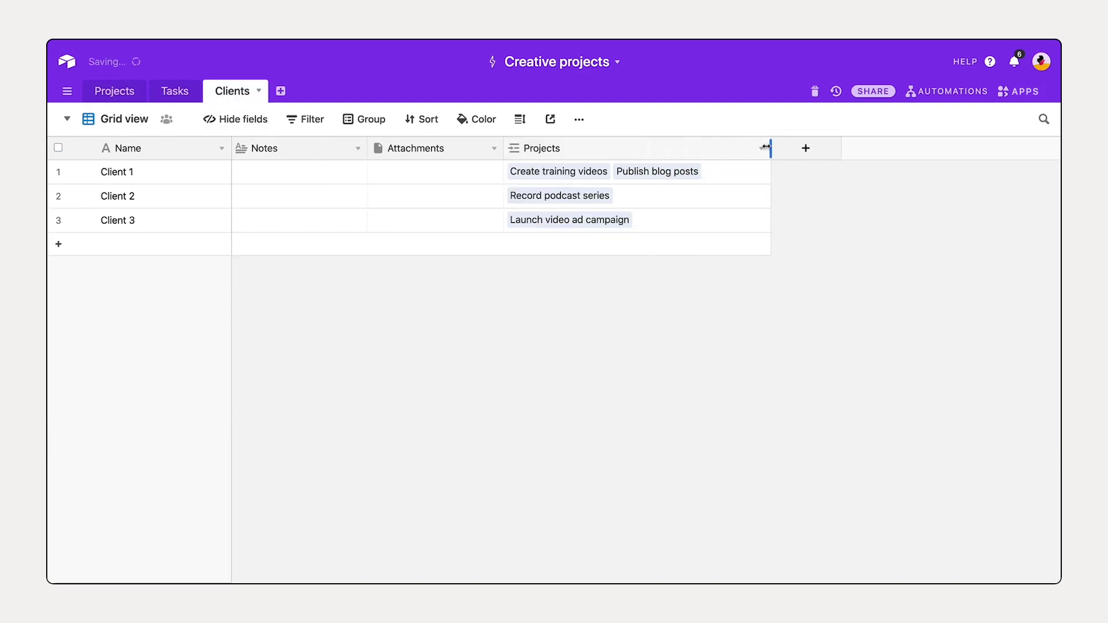